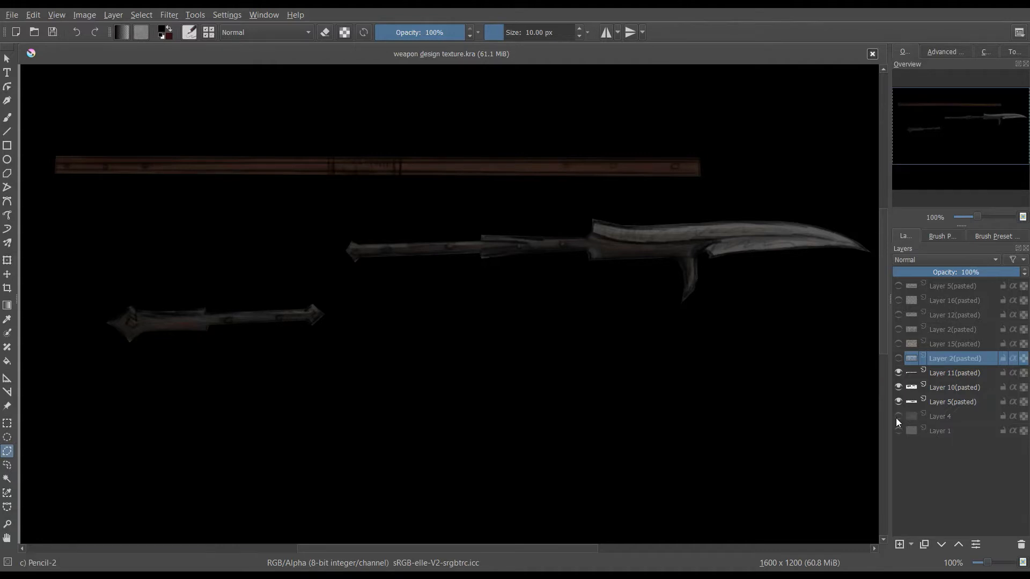
- Hide the weapon layers to view the Layer 1 concept sketch alone, and replace it with the black Layer 4 background
{"action": "left_click_drag", "start_coordinate": [896, 418], "coordinate": [900, 375]}
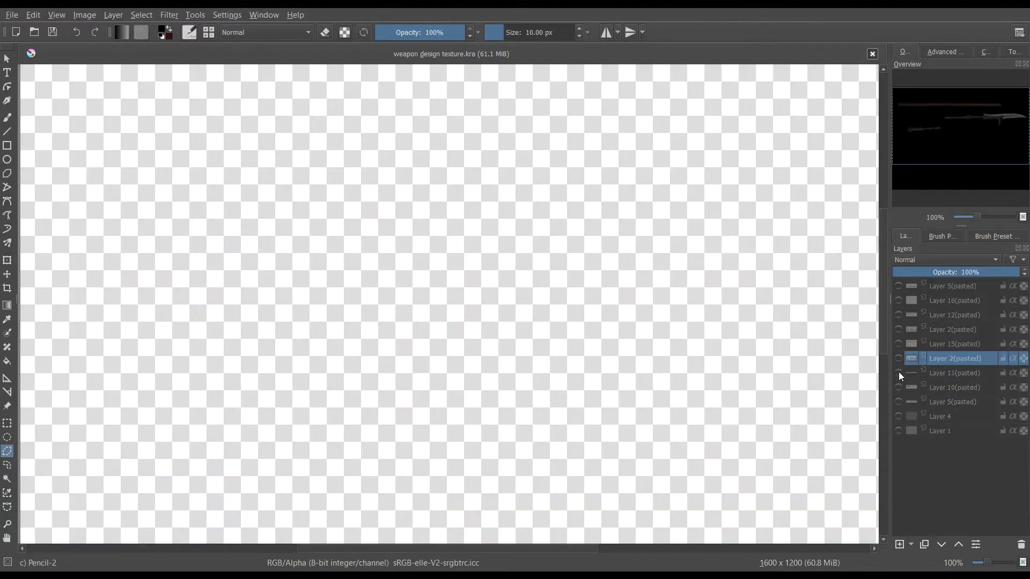
{"action": "left_click", "coordinate": [899, 431]}
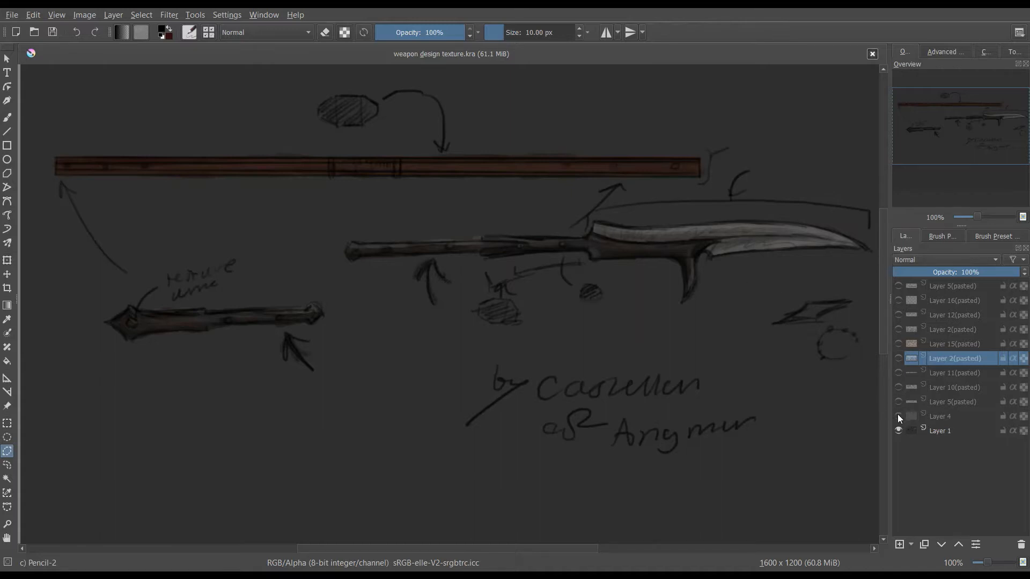
{"action": "left_click", "coordinate": [898, 416]}
{"action": "left_click", "coordinate": [899, 431]}
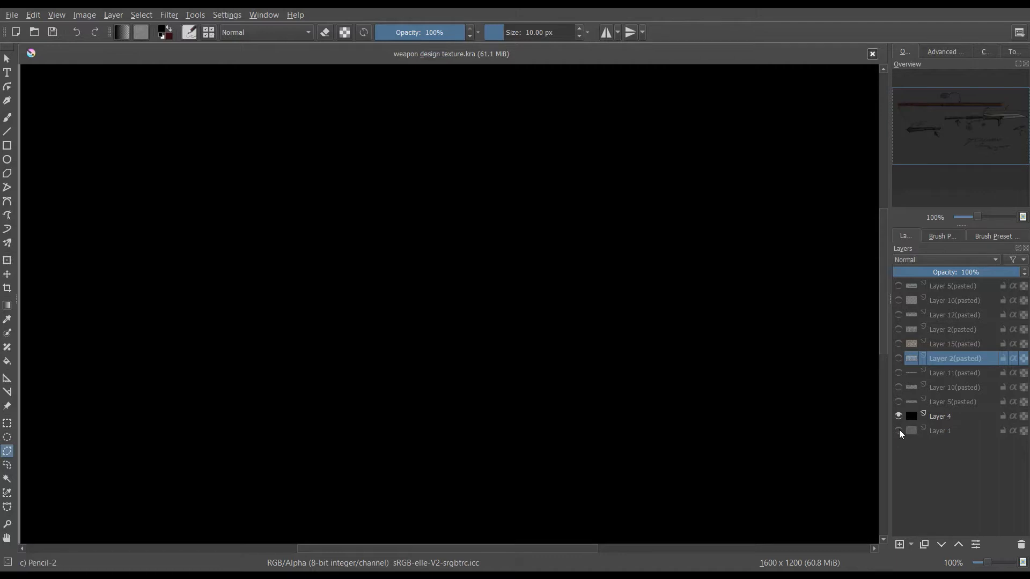
- Show the weapon part layers Layer 5(pasted), Layer 10(pasted) and Layer 11(pasted) above the black background
{"action": "left_click", "coordinate": [897, 402]}
{"action": "left_click", "coordinate": [898, 388]}
{"action": "left_click", "coordinate": [898, 372]}
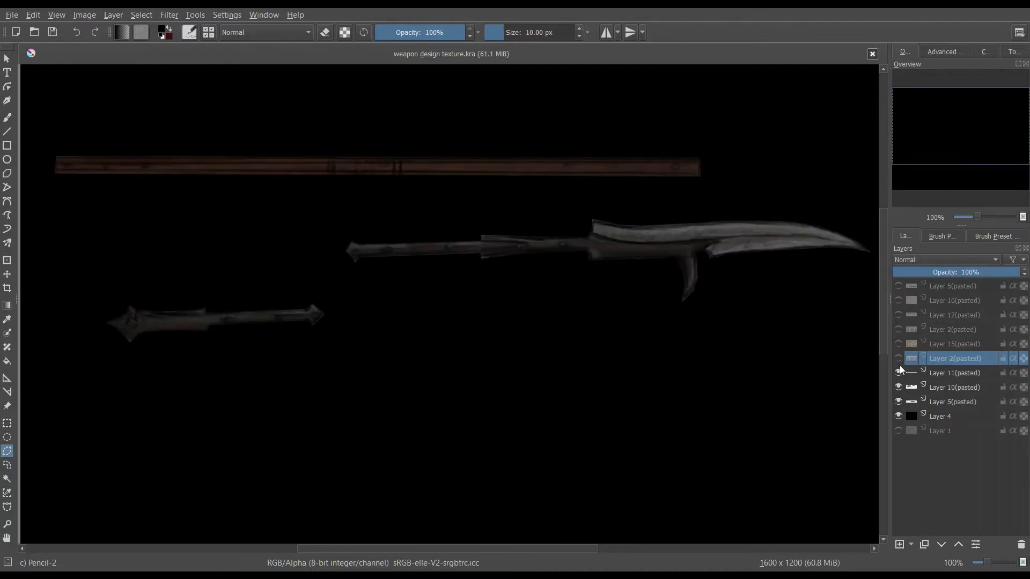
- Preview the metal texture on the lower Layer 2(pasted) and the wood planks on Layer 15(pasted), leaving both hidden
{"action": "left_click", "coordinate": [897, 358]}
{"action": "left_click", "coordinate": [897, 358]}
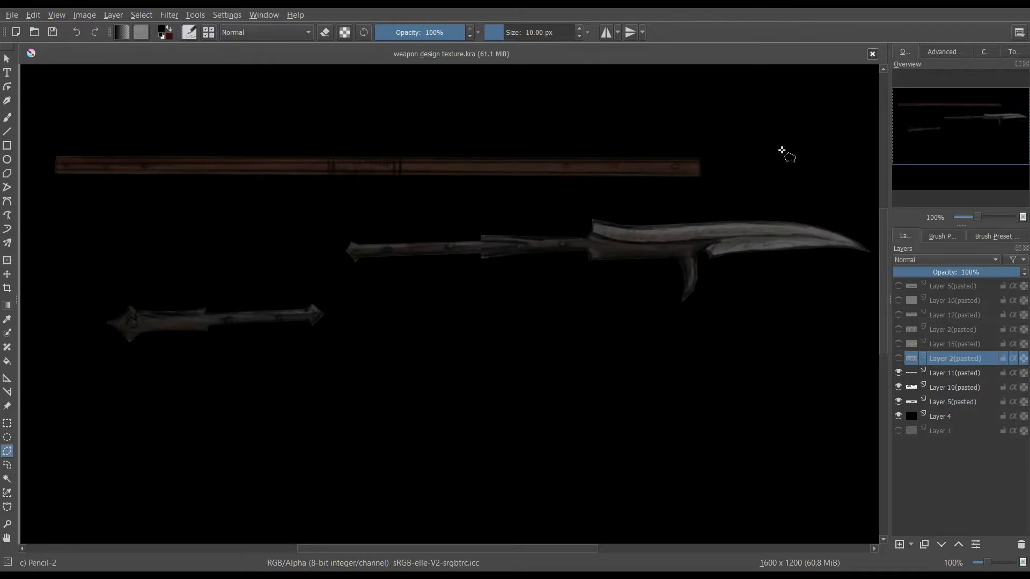
{"action": "scroll", "coordinate": [977, 217], "scroll_direction": "up", "scroll_amount": 4}
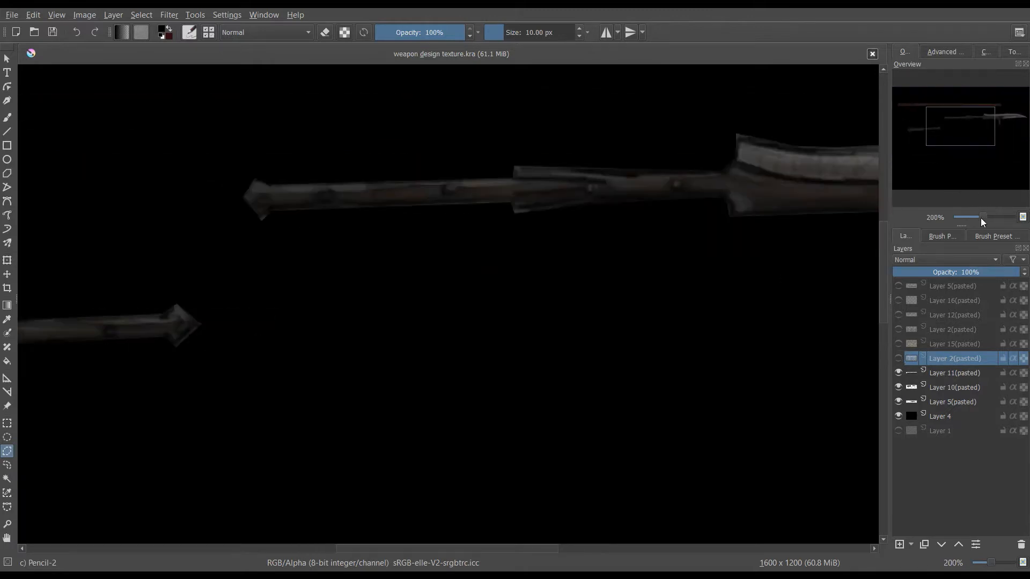
{"action": "mouse_move", "coordinate": [949, 138]}
{"action": "left_mouse_down"}
{"action": "mouse_move", "coordinate": [969, 117]}
{"action": "mouse_move", "coordinate": [956, 139]}
{"action": "left_mouse_up"}
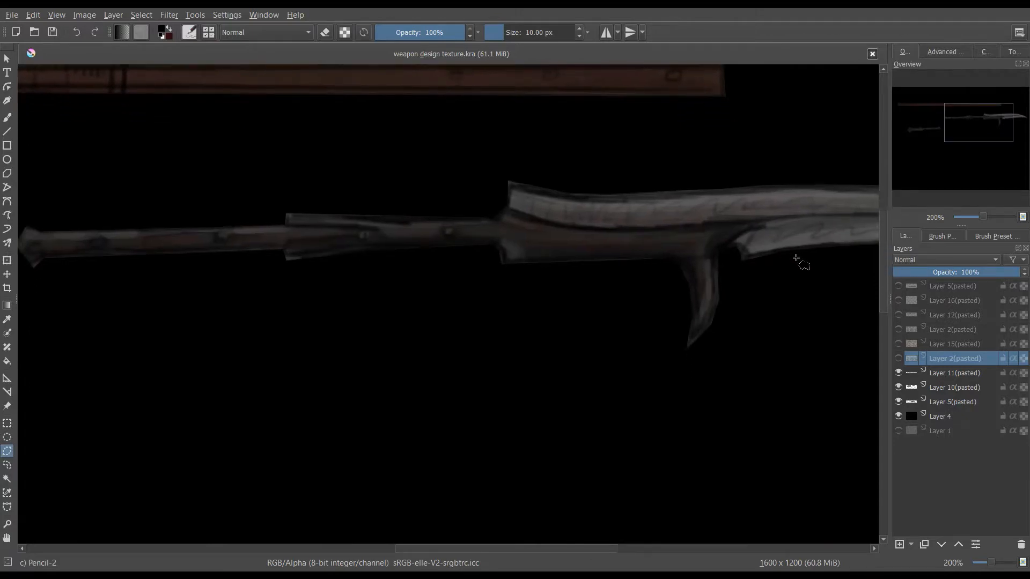
{"action": "left_click", "coordinate": [898, 359]}
{"action": "left_click", "coordinate": [899, 359]}
{"action": "left_click", "coordinate": [896, 345]}
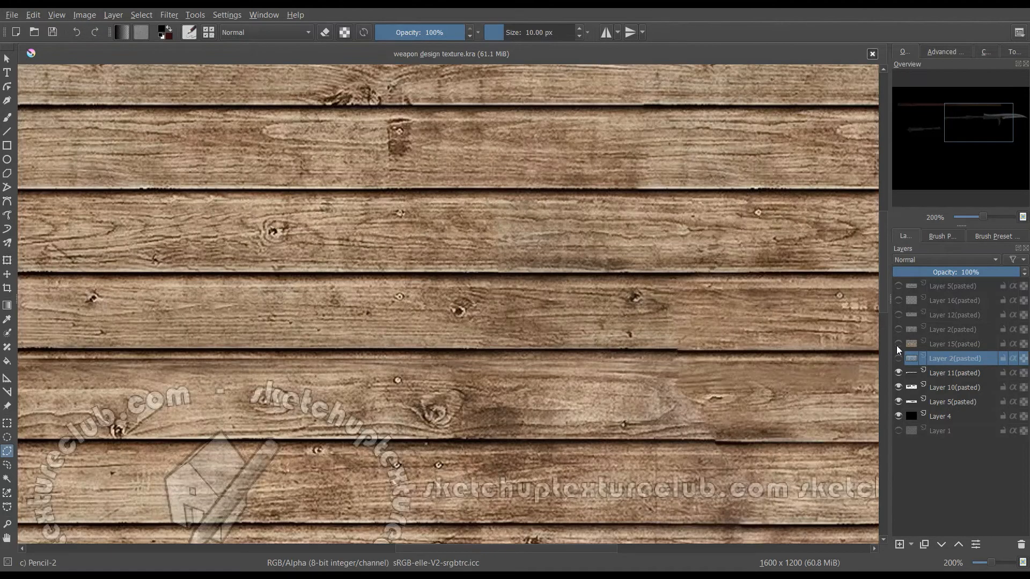
{"action": "left_click", "coordinate": [896, 345]}
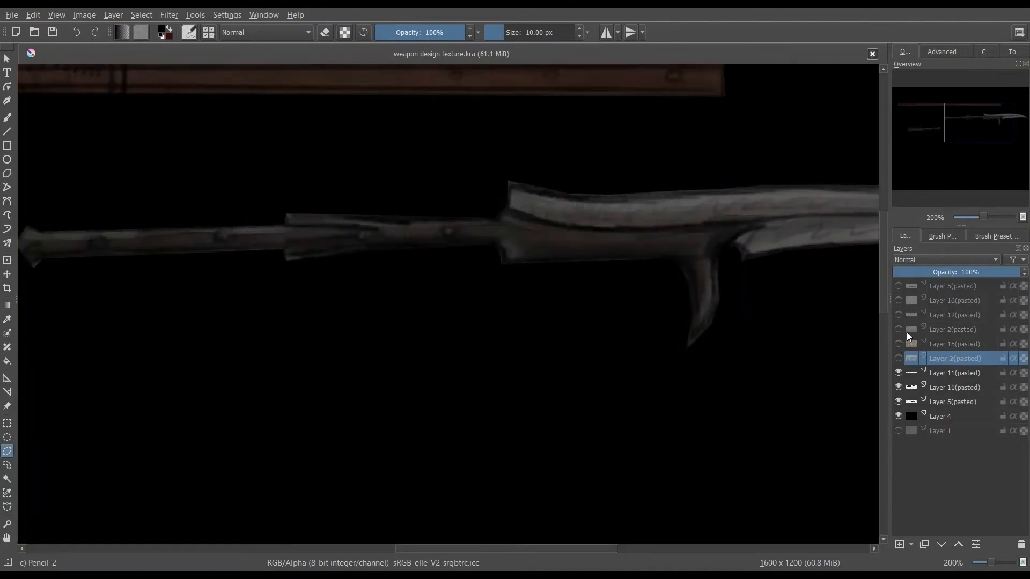
- Examine the grunge metal texture of the lower Layer 2(pasted) over the bladed weapon, and hide it again
{"action": "left_click", "coordinate": [941, 332]}
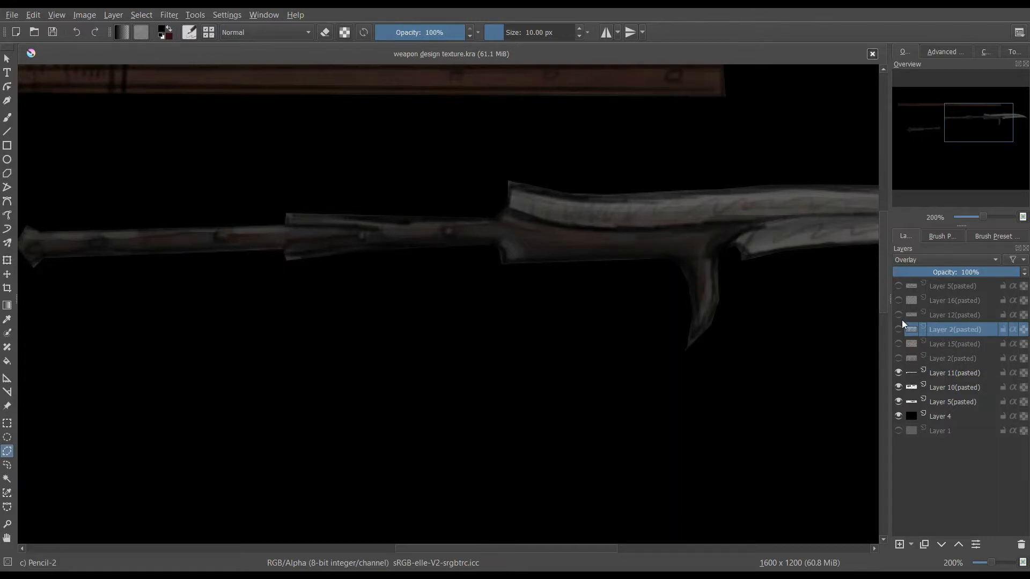
{"action": "mouse_move", "coordinate": [964, 149]}
{"action": "left_mouse_down"}
{"action": "mouse_move", "coordinate": [956, 124]}
{"action": "mouse_move", "coordinate": [989, 128]}
{"action": "mouse_move", "coordinate": [961, 129]}
{"action": "left_mouse_up"}
{"action": "left_click", "coordinate": [899, 358]}
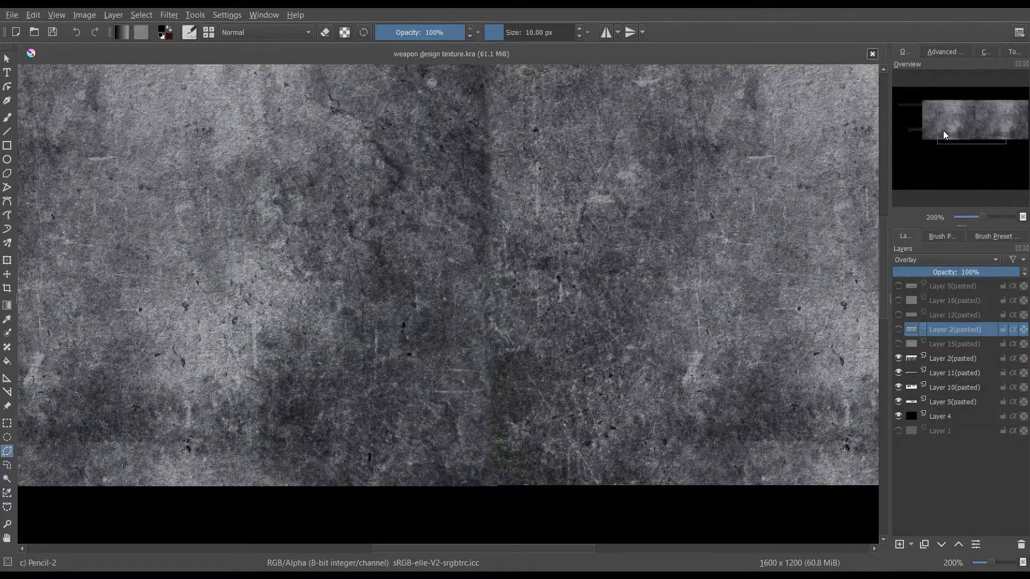
{"action": "left_click_drag", "start_coordinate": [943, 131], "coordinate": [974, 121]}
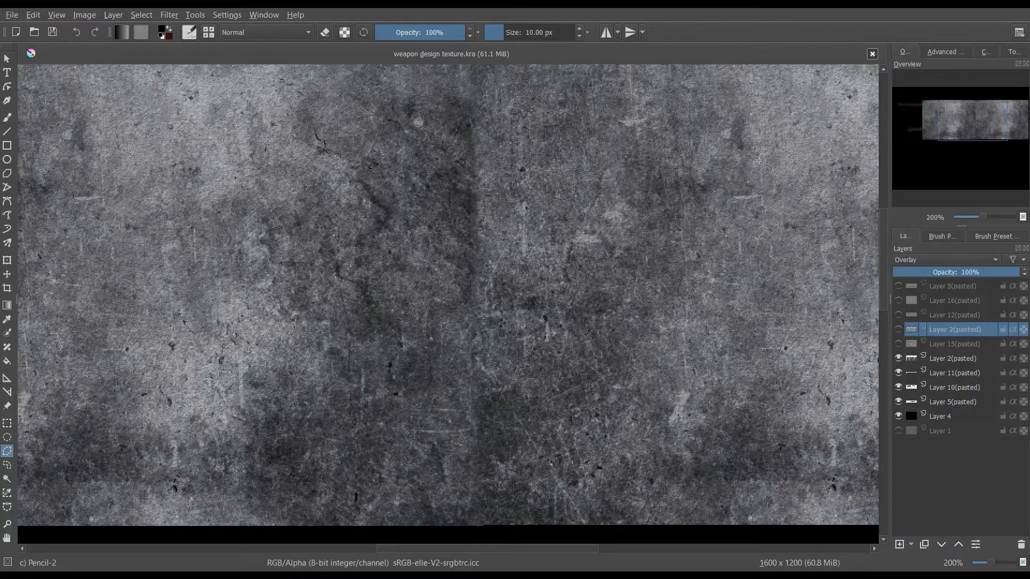
{"action": "left_click_drag", "start_coordinate": [937, 130], "coordinate": [977, 124]}
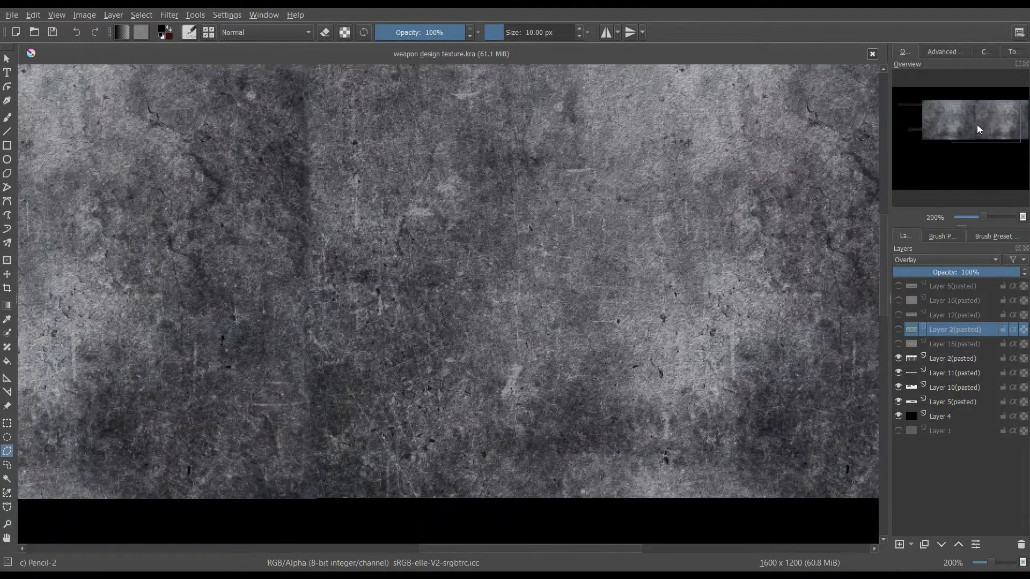
{"action": "left_click", "coordinate": [912, 358]}
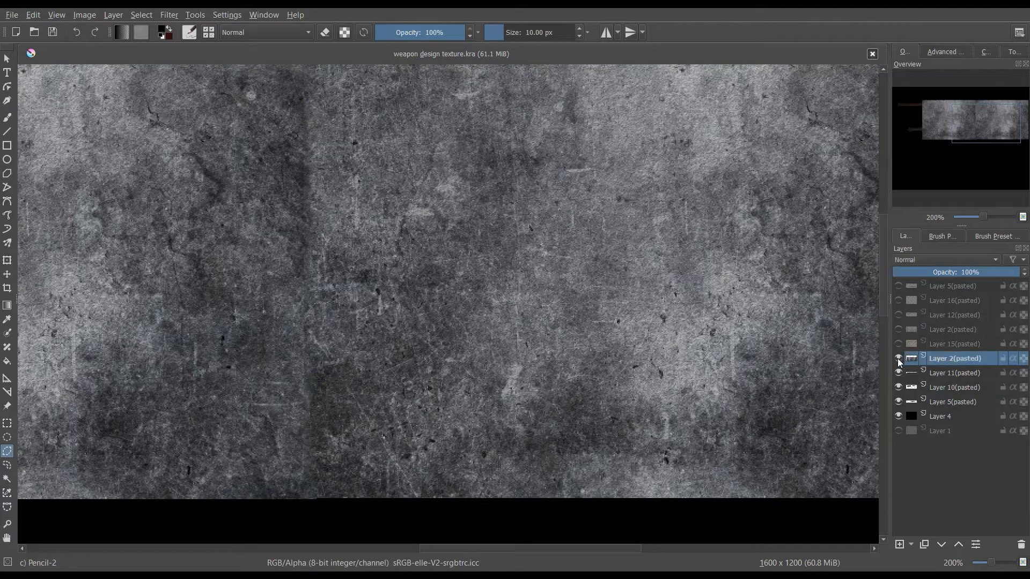
{"action": "left_click", "coordinate": [897, 358]}
{"action": "mouse_move", "coordinate": [968, 122]}
{"action": "left_mouse_down"}
{"action": "mouse_move", "coordinate": [951, 123]}
{"action": "mouse_move", "coordinate": [971, 121]}
{"action": "left_mouse_up"}
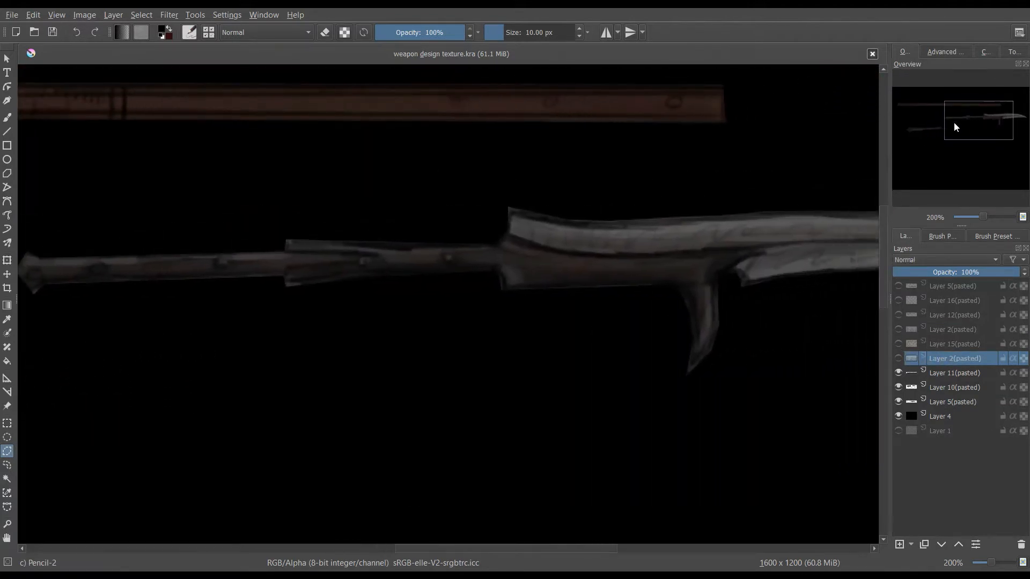
- Select Layer 5(pasted) and toggle its visibility to check that it holds the bladed weapon
{"action": "left_click", "coordinate": [941, 402]}
{"action": "left_click", "coordinate": [898, 401]}
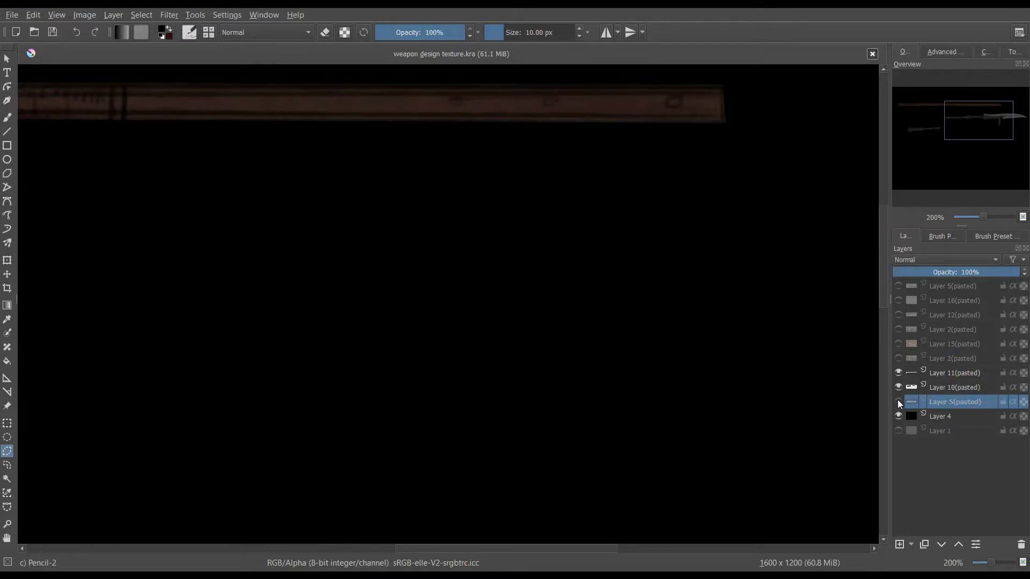
{"action": "left_click", "coordinate": [898, 402]}
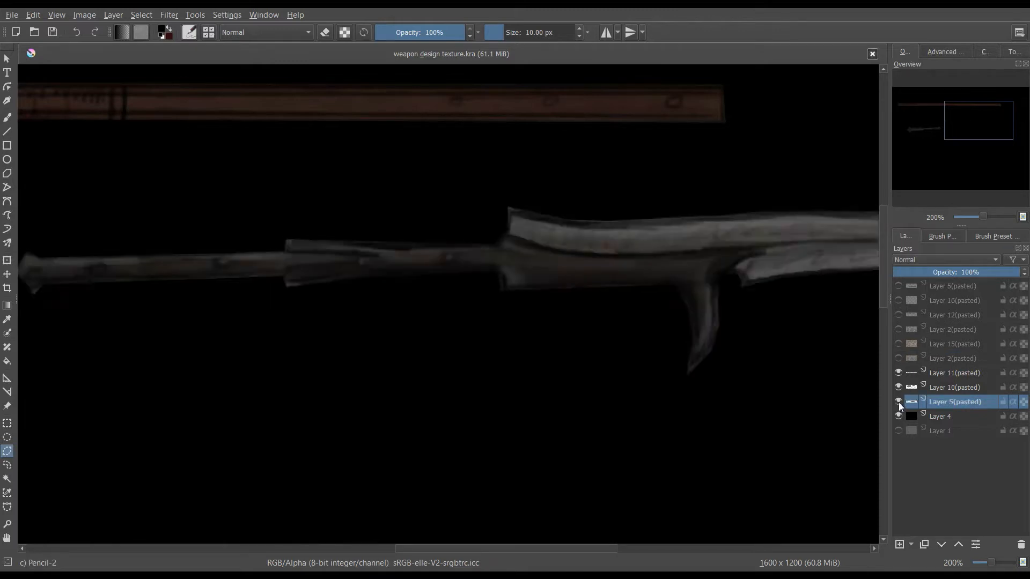
- Start a polygonal selection at the shaft's pointed end, tracing its upper edge to the top corner of the blade's base
{"action": "left_click_drag", "start_coordinate": [972, 113], "coordinate": [953, 110]}
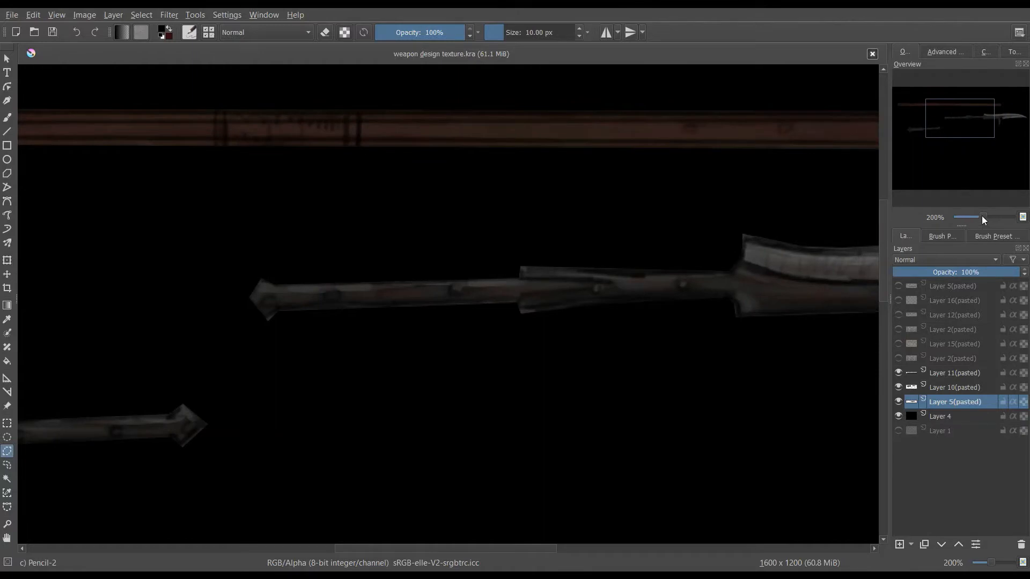
{"action": "left_click_drag", "start_coordinate": [982, 217], "coordinate": [987, 217]}
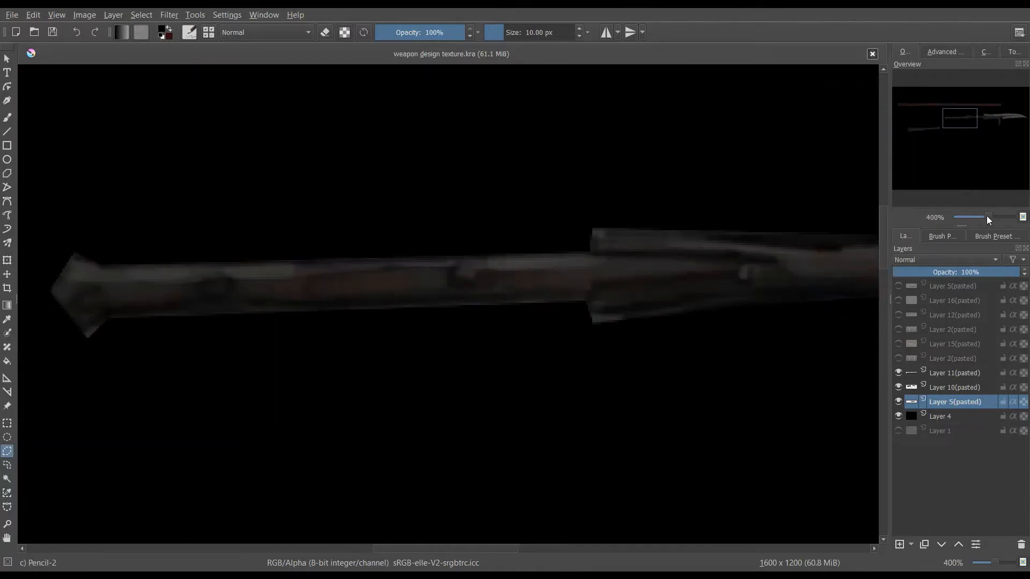
{"action": "left_click", "coordinate": [50, 293]}
{"action": "left_click", "coordinate": [78, 249]}
{"action": "left_click", "coordinate": [101, 267]}
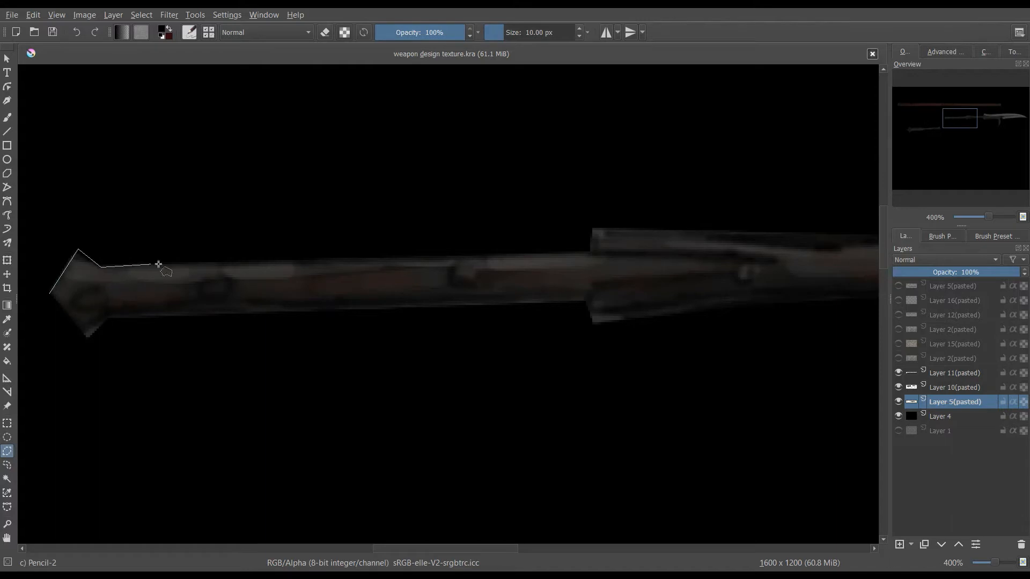
{"action": "left_click", "coordinate": [589, 252]}
{"action": "left_click", "coordinate": [594, 227]}
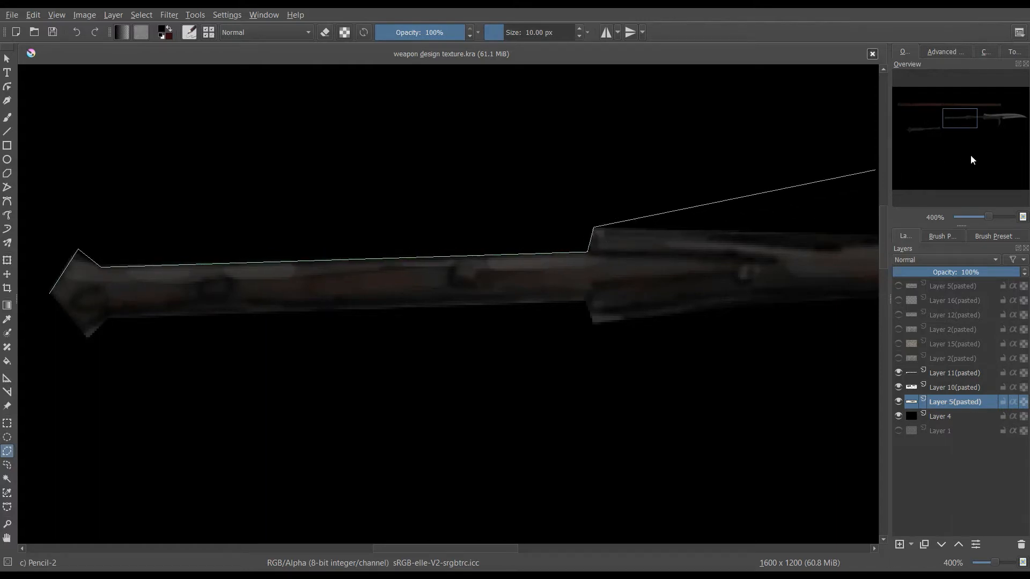
{"action": "left_click_drag", "start_coordinate": [962, 120], "coordinate": [977, 120]}
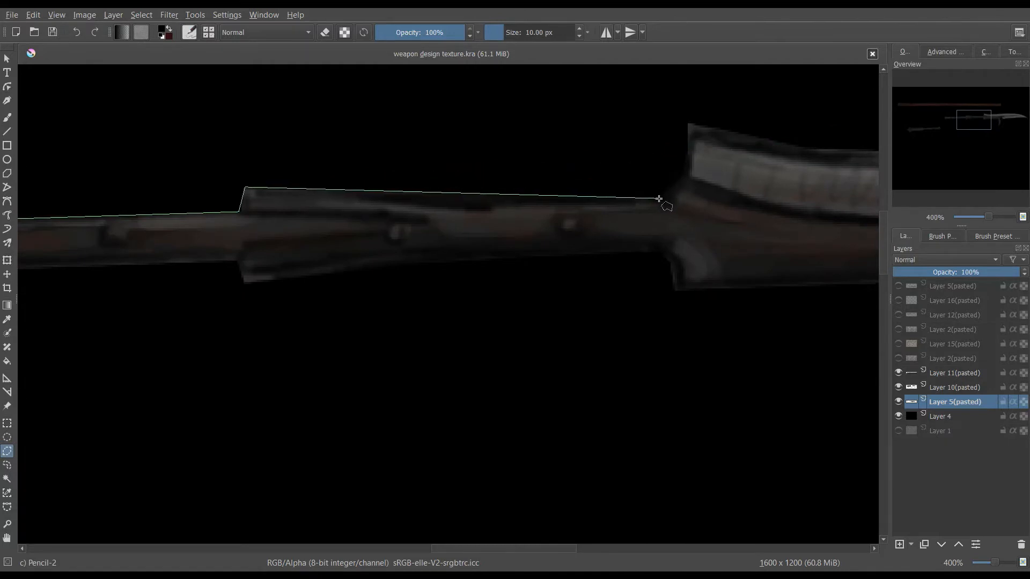
{"action": "left_click", "coordinate": [661, 199]}
{"action": "left_click", "coordinate": [684, 173]}
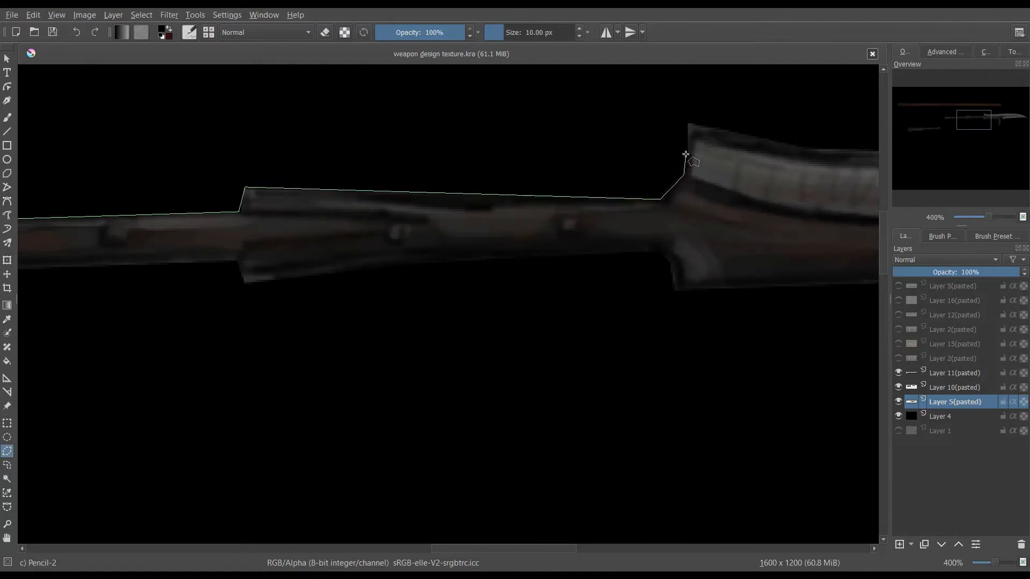
{"action": "left_click", "coordinate": [688, 123]}
- Continue the polygonal selection along the blade's curved upper edge to its tip
{"action": "left_click_drag", "start_coordinate": [976, 121], "coordinate": [992, 114]}
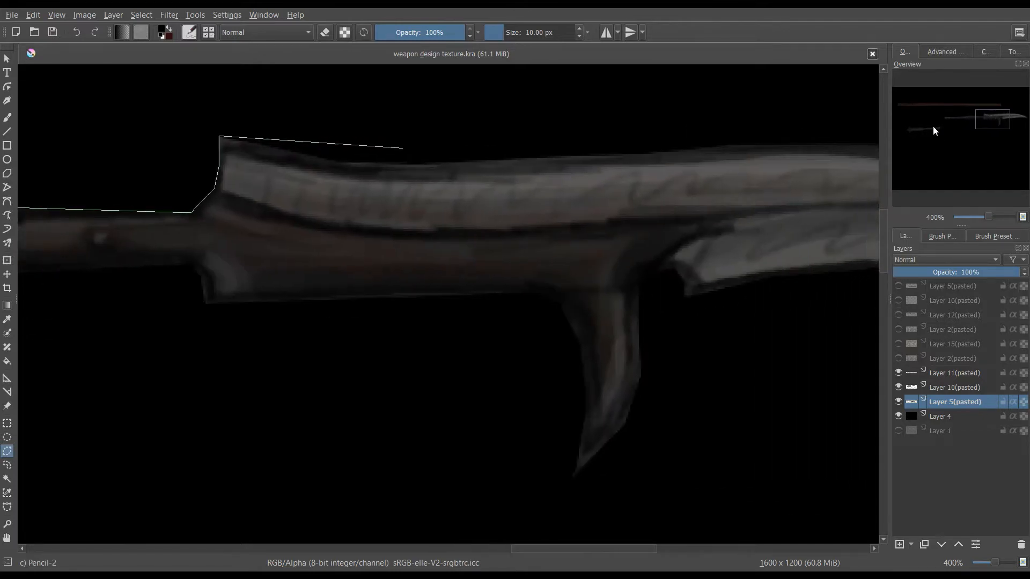
{"action": "left_click", "coordinate": [336, 160]}
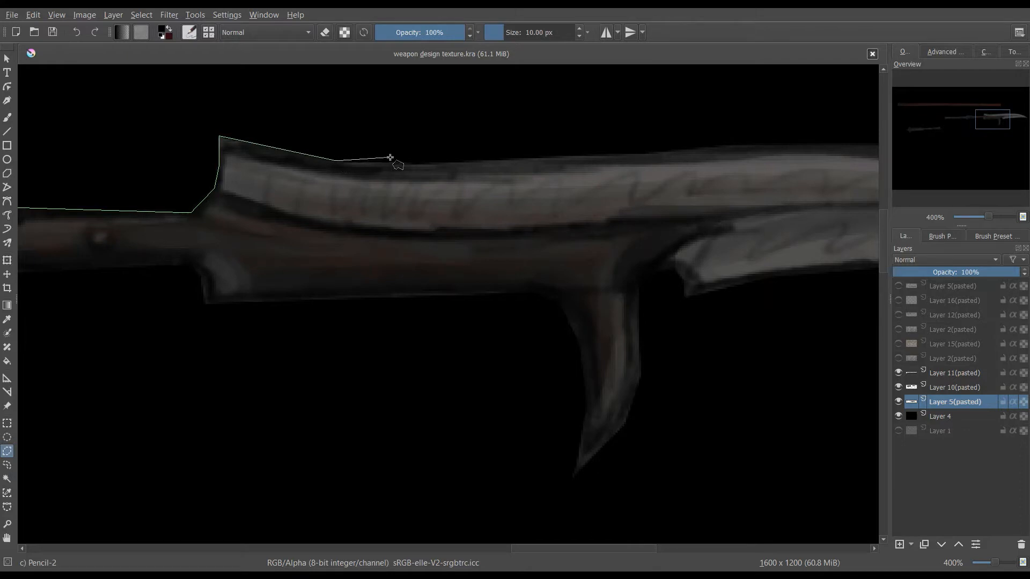
{"action": "left_click", "coordinate": [437, 163]}
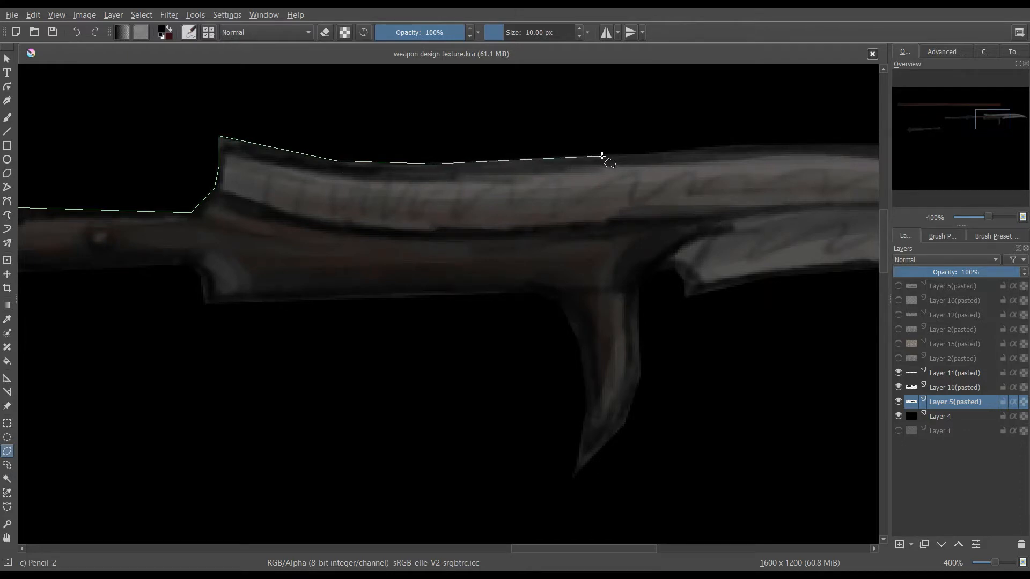
{"action": "left_click", "coordinate": [687, 149]}
{"action": "left_click", "coordinate": [732, 145]}
{"action": "left_click_drag", "start_coordinate": [997, 121], "coordinate": [1013, 121]}
{"action": "left_click", "coordinate": [370, 129]}
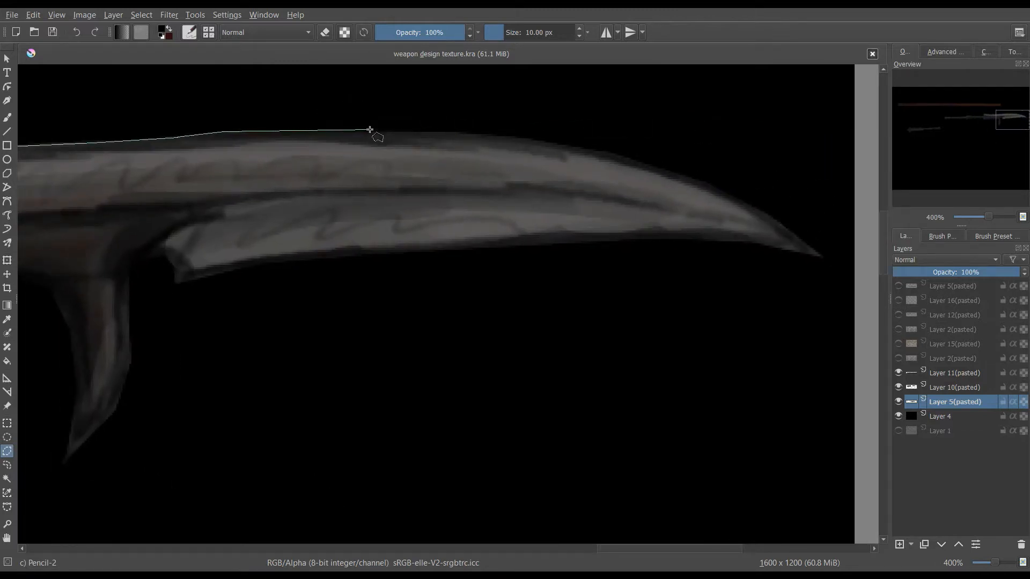
{"action": "left_click", "coordinate": [474, 133]}
{"action": "left_click", "coordinate": [553, 144]}
{"action": "left_click", "coordinate": [610, 153]}
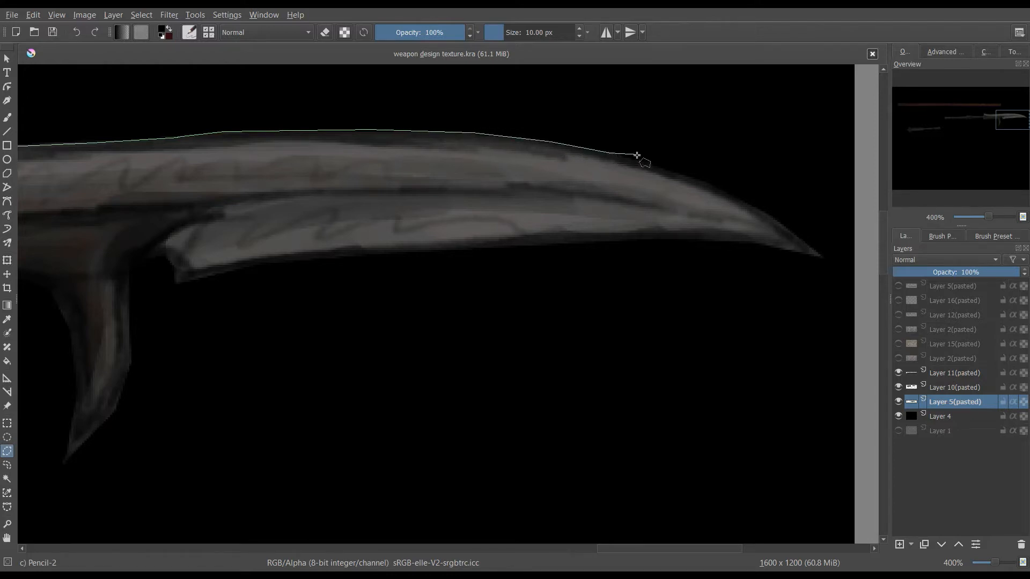
{"action": "left_click", "coordinate": [693, 178]}
{"action": "left_click", "coordinate": [756, 206]}
{"action": "left_click", "coordinate": [822, 257]}
- Trace the polygonal selection back along the blade's lower edge and around the notch to the hook
{"action": "left_click", "coordinate": [759, 244]}
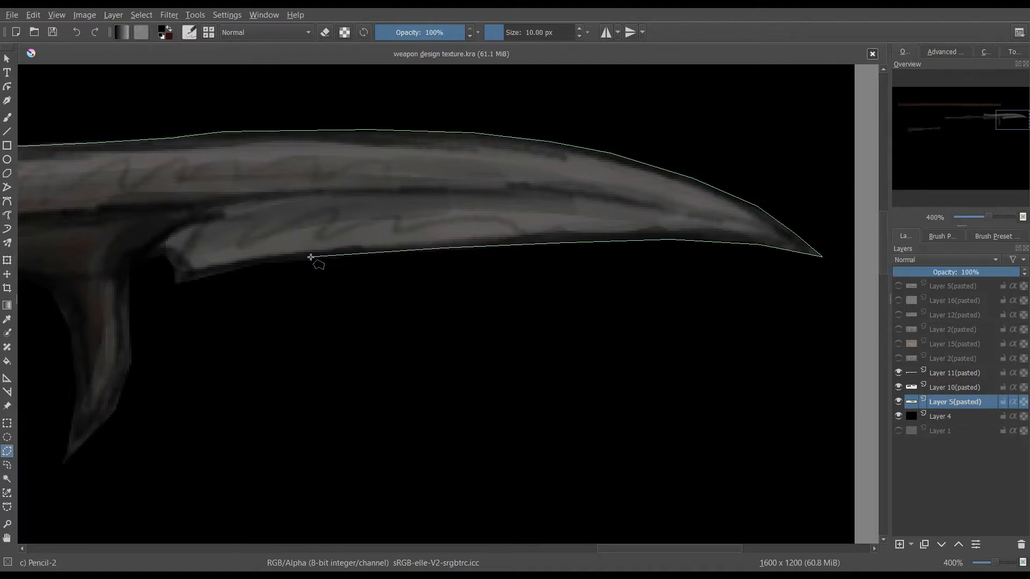
{"action": "left_click", "coordinate": [266, 259]}
{"action": "left_click", "coordinate": [174, 284]}
{"action": "left_click", "coordinate": [174, 267]}
{"action": "left_click", "coordinate": [167, 257]}
{"action": "left_click", "coordinate": [131, 264]}
{"action": "left_click", "coordinate": [130, 283]}
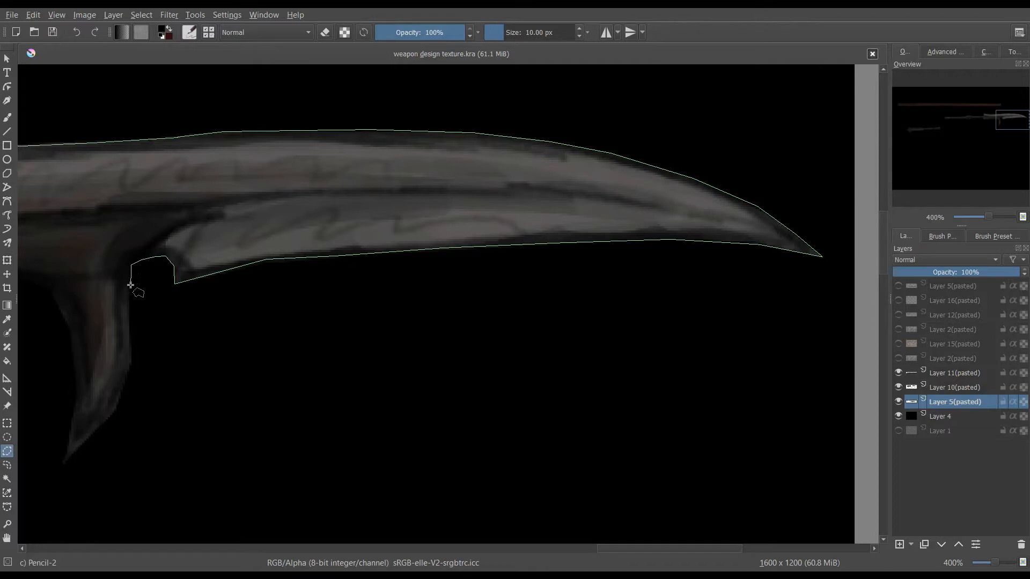
- Outline the hook below the blade, going down to its point and back up its inner edge
{"action": "left_click", "coordinate": [131, 365]}
{"action": "left_click", "coordinate": [113, 415]}
{"action": "left_click", "coordinate": [62, 466]}
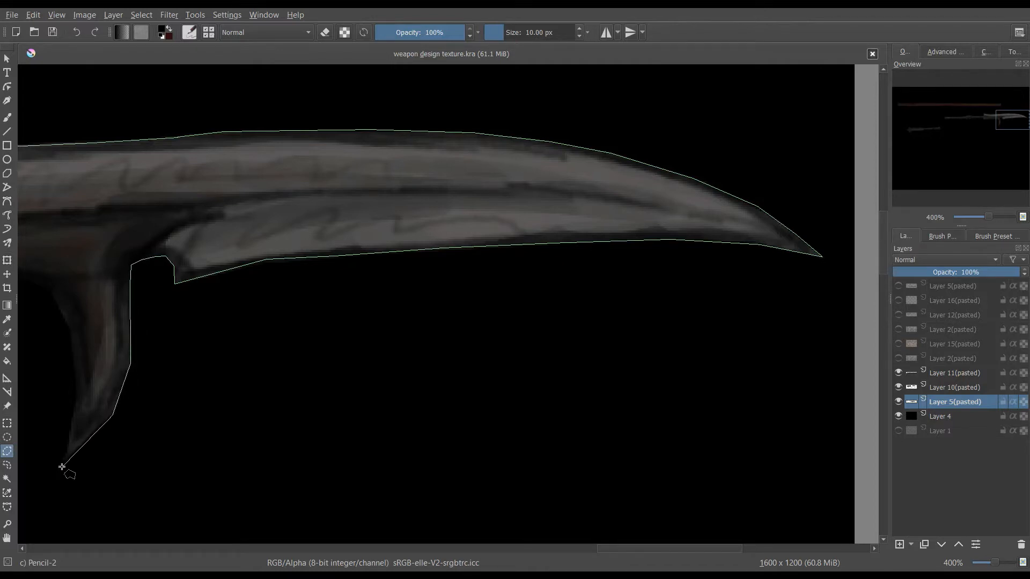
{"action": "left_click", "coordinate": [77, 398]}
{"action": "left_click", "coordinate": [71, 339]}
{"action": "left_click", "coordinate": [50, 288]}
- Continue the polygonal selection from the hook along the blade base's lower edge and up to the shaft
{"action": "left_click_drag", "start_coordinate": [1006, 136], "coordinate": [982, 119]}
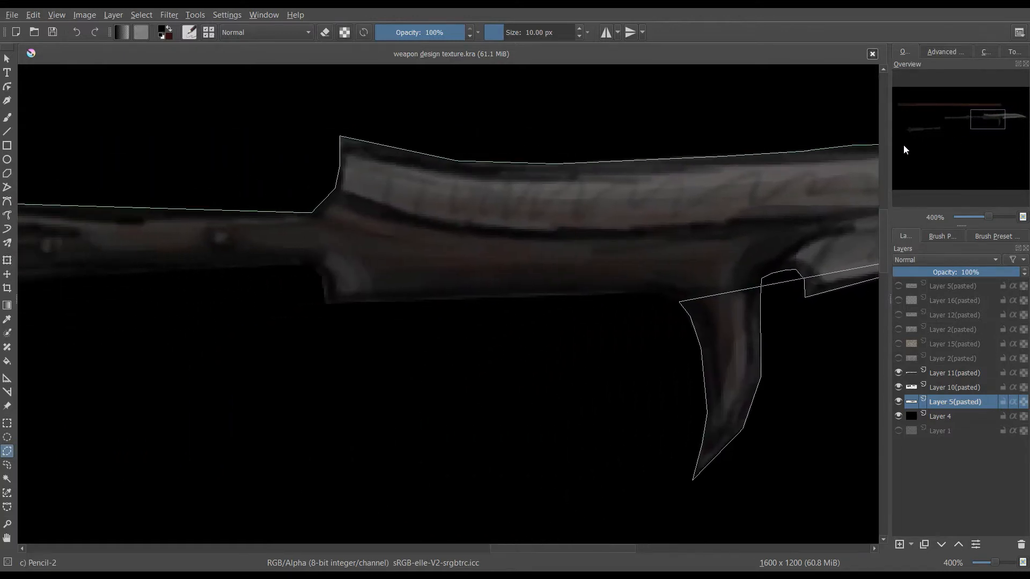
{"action": "left_click", "coordinate": [660, 292]}
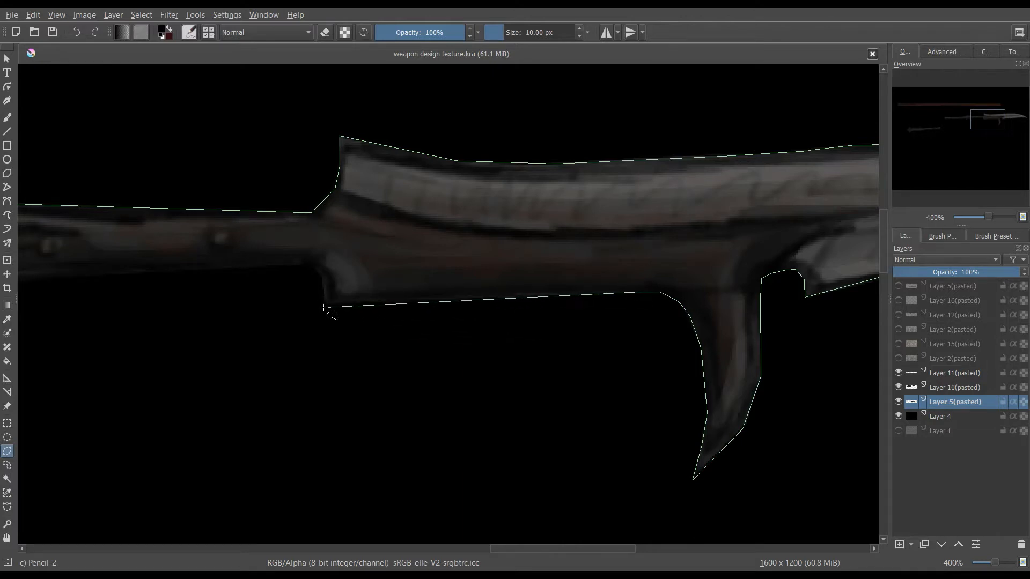
{"action": "left_click", "coordinate": [324, 305]}
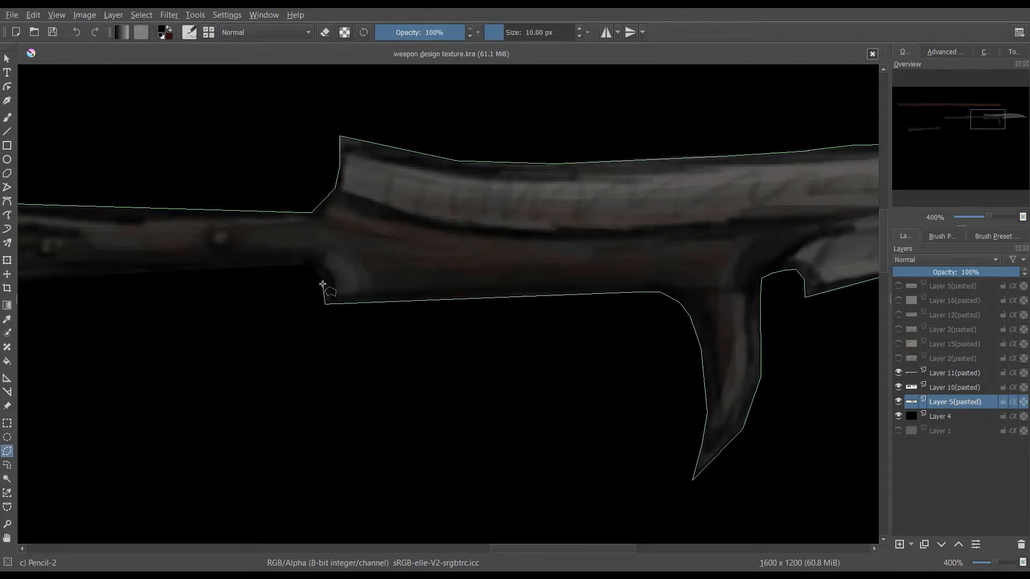
{"action": "left_click", "coordinate": [312, 265]}
- Trace the polygonal selection along the underside of the shaft's thicker collar and around its lower corner
{"action": "left_click_drag", "start_coordinate": [985, 121], "coordinate": [964, 121]}
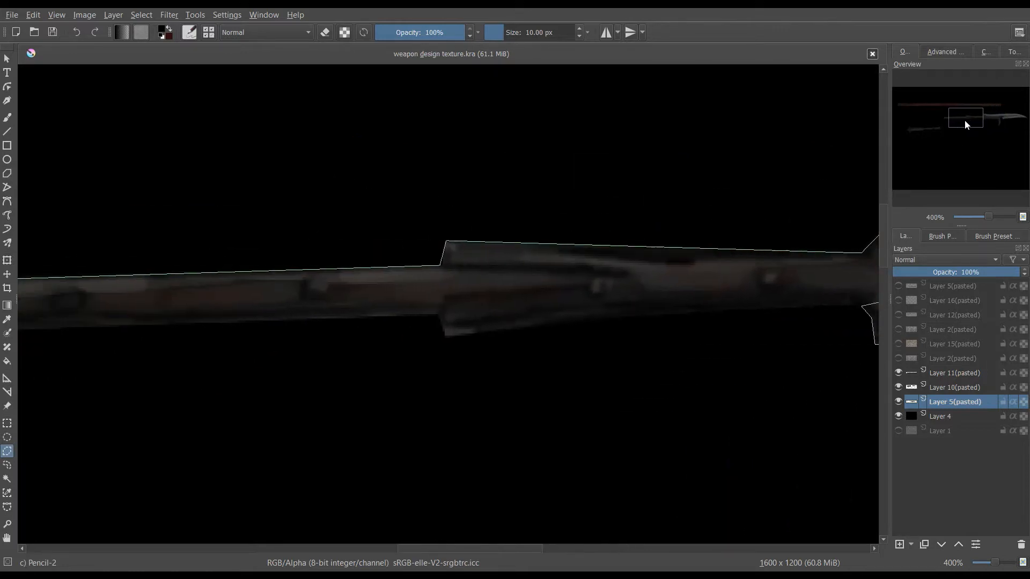
{"action": "left_click", "coordinate": [861, 306]}
{"action": "left_click", "coordinate": [597, 317]}
{"action": "left_click", "coordinate": [521, 327]}
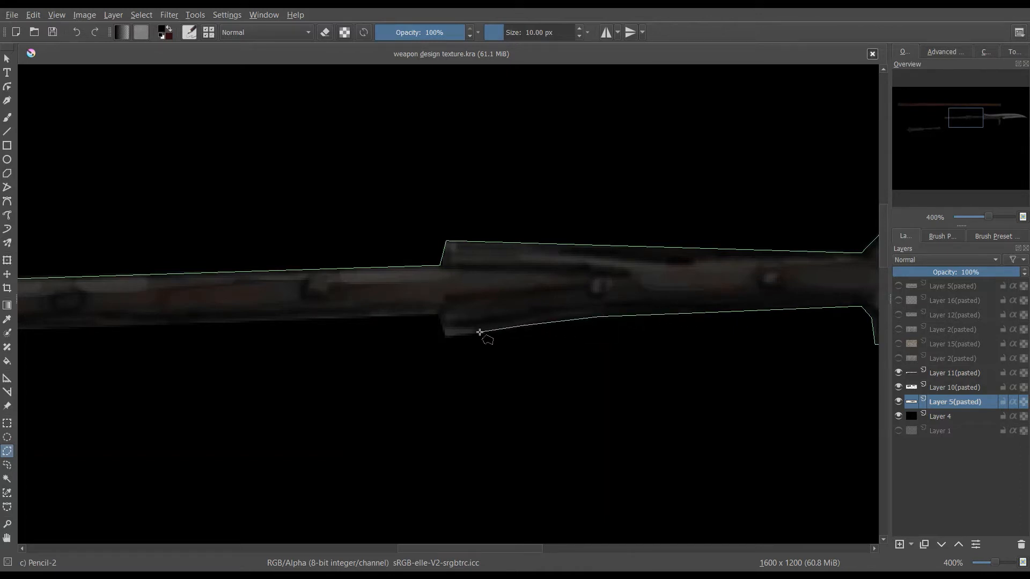
{"action": "left_click", "coordinate": [446, 336]}
{"action": "left_click", "coordinate": [439, 315]}
- Trace the lower edge of the shaft's arrow-shaped end and close the polygonal selection at its starting point
{"action": "left_click_drag", "start_coordinate": [965, 119], "coordinate": [944, 118]}
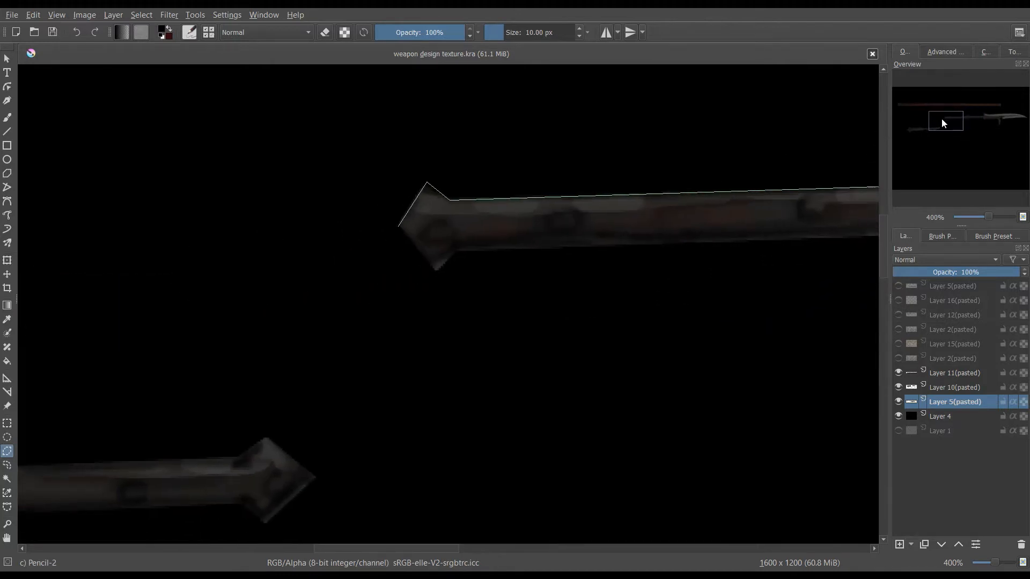
{"action": "left_click", "coordinate": [458, 250]}
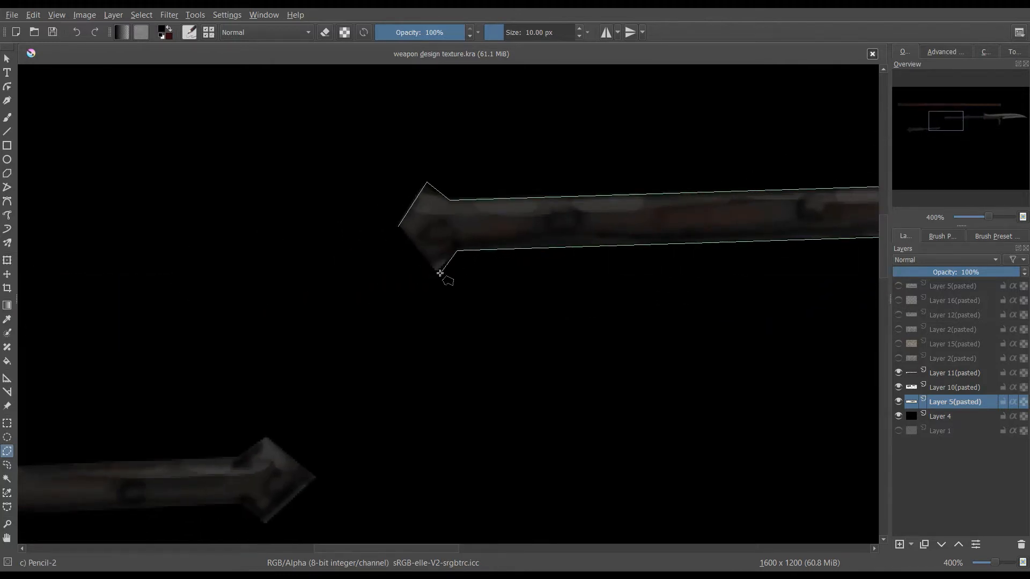
{"action": "left_click", "coordinate": [435, 273]}
{"action": "left_click", "coordinate": [401, 226]}
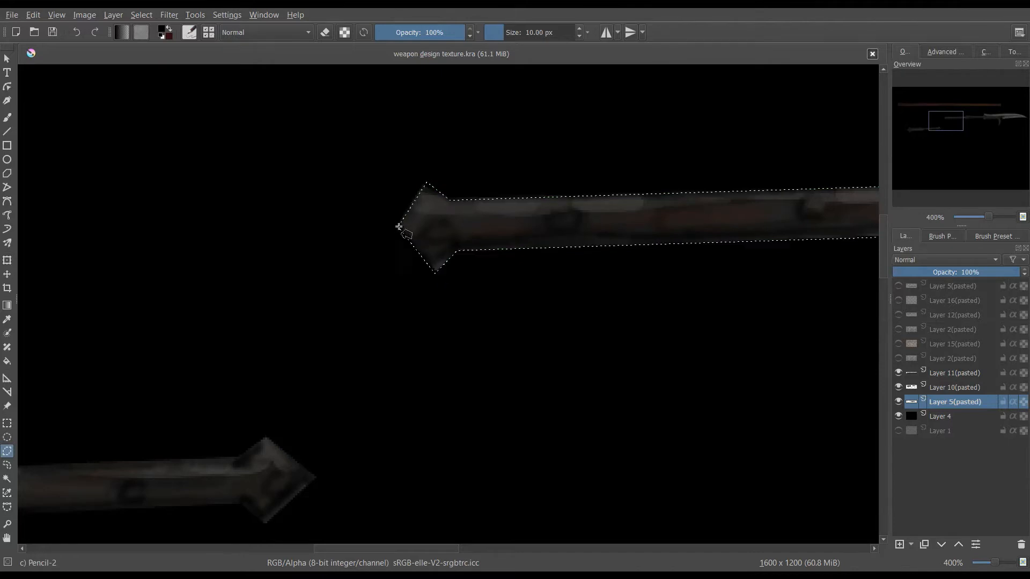
- Copy the weapon-shaped area of the gray metal texture on Layer 2(pasted) into a new layer, leaving the full texture hidden
{"action": "mouse_move", "coordinate": [967, 114]}
{"action": "left_mouse_down"}
{"action": "mouse_move", "coordinate": [1020, 117]}
{"action": "mouse_move", "coordinate": [940, 108]}
{"action": "mouse_move", "coordinate": [915, 117]}
{"action": "mouse_move", "coordinate": [974, 115]}
{"action": "left_mouse_up"}
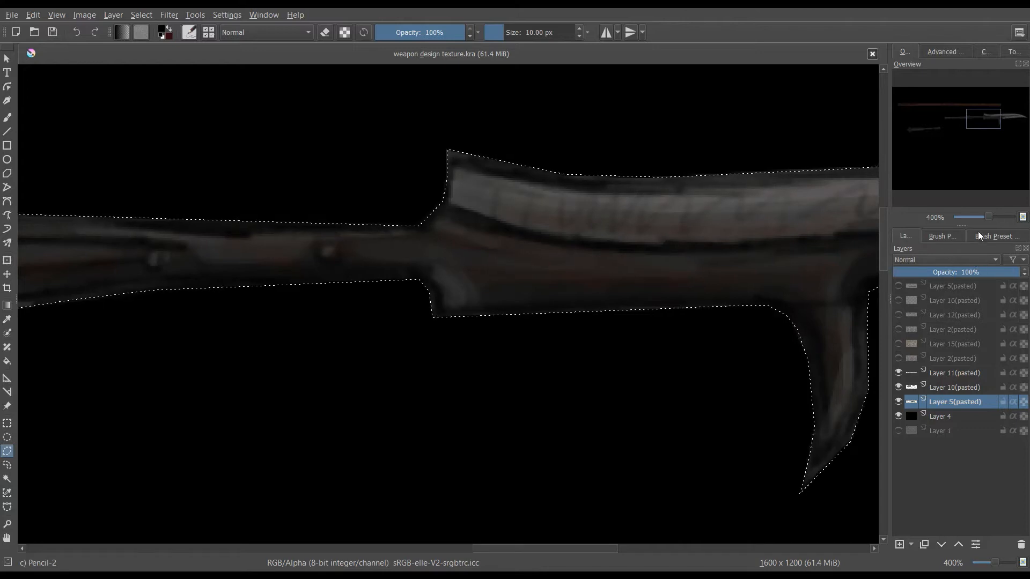
{"action": "left_click_drag", "start_coordinate": [989, 220], "coordinate": [979, 217]}
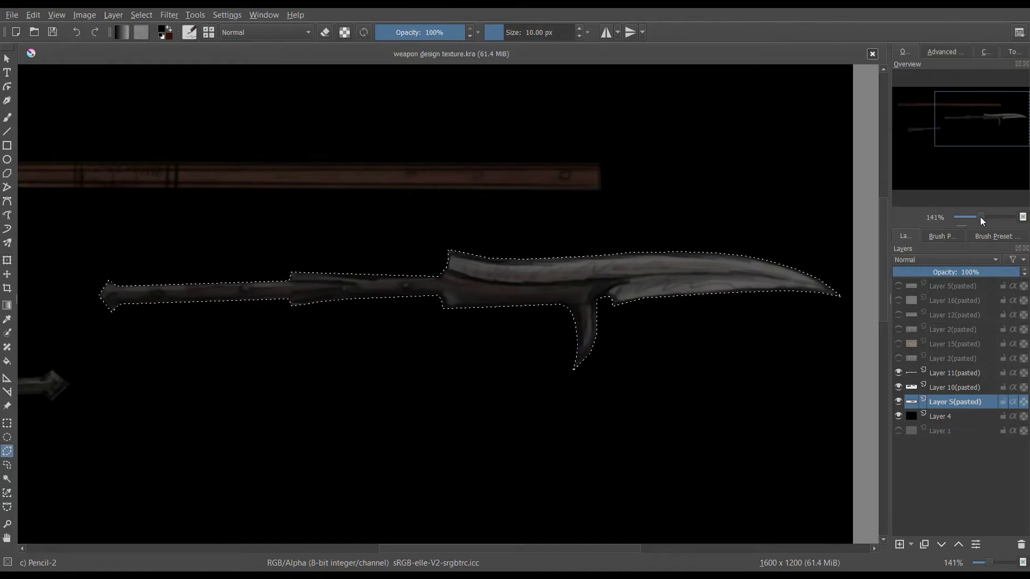
{"action": "left_click_drag", "start_coordinate": [980, 217], "coordinate": [983, 217]}
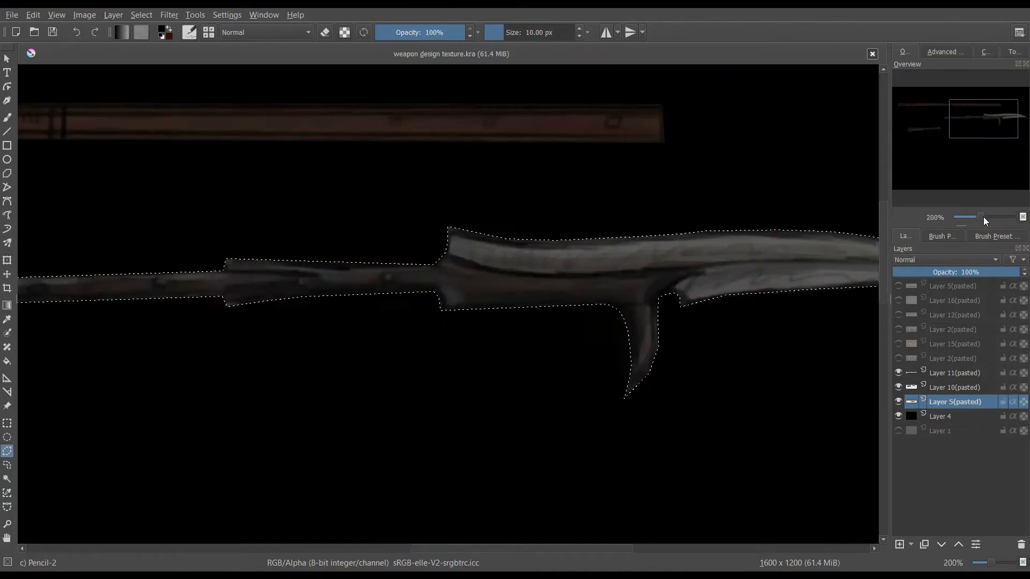
{"action": "mouse_move", "coordinate": [968, 121]}
{"action": "left_mouse_down"}
{"action": "mouse_move", "coordinate": [944, 126]}
{"action": "mouse_move", "coordinate": [982, 131]}
{"action": "mouse_move", "coordinate": [959, 134]}
{"action": "left_mouse_up"}
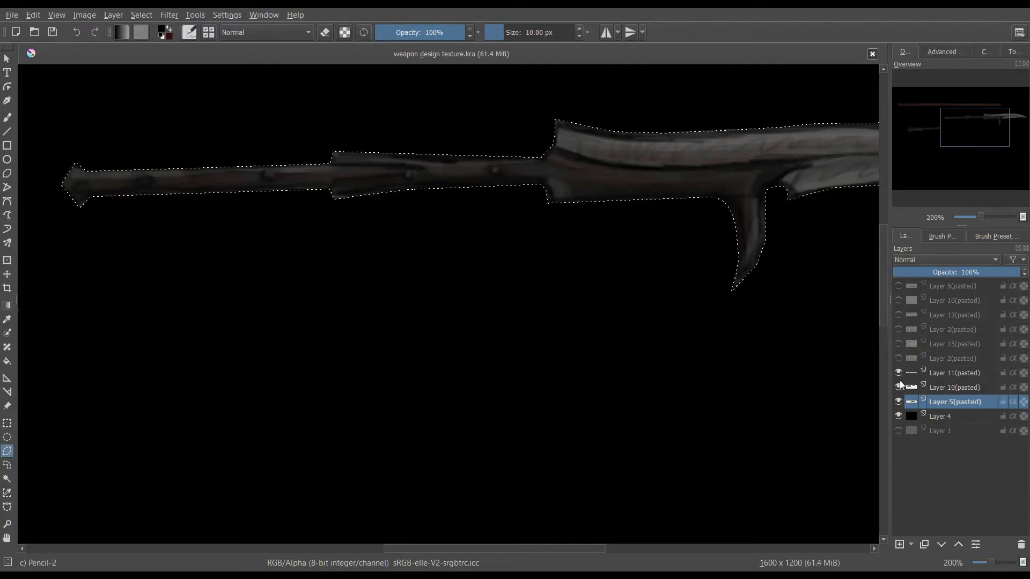
{"action": "left_click", "coordinate": [898, 359]}
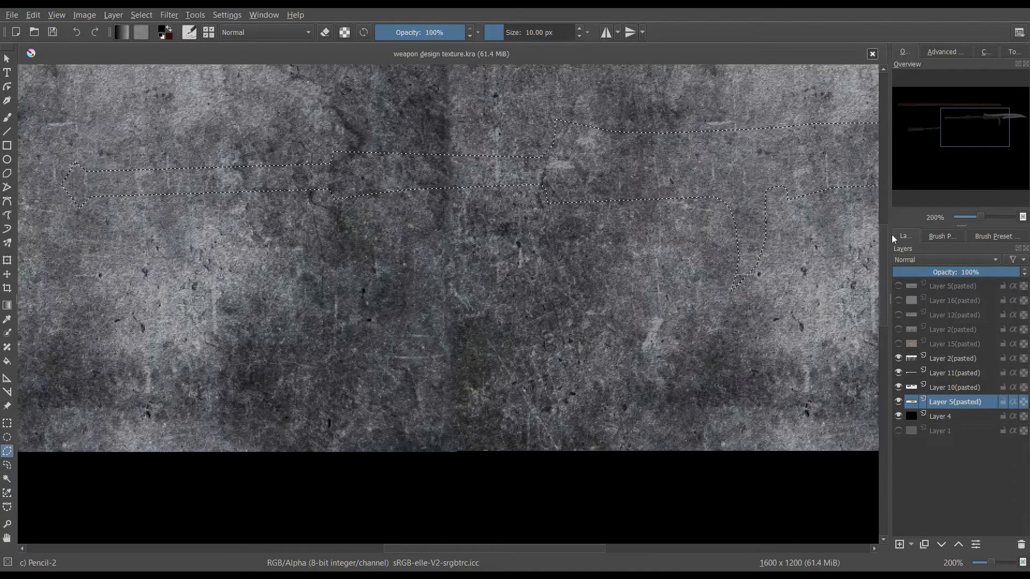
{"action": "mouse_move", "coordinate": [955, 130]}
{"action": "left_mouse_down"}
{"action": "mouse_move", "coordinate": [989, 123]}
{"action": "mouse_move", "coordinate": [945, 121]}
{"action": "left_mouse_up"}
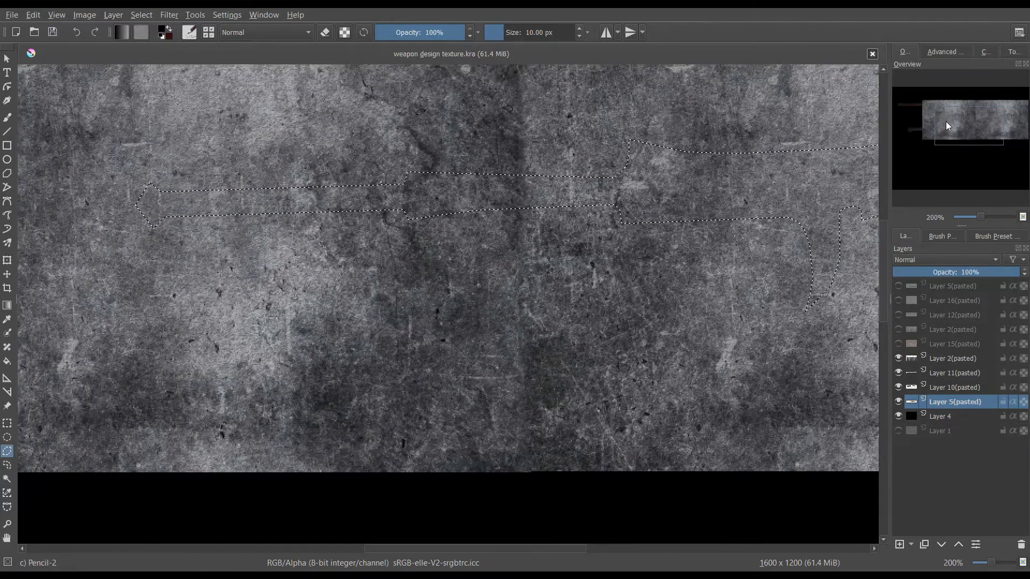
{"action": "left_click", "coordinate": [944, 359]}
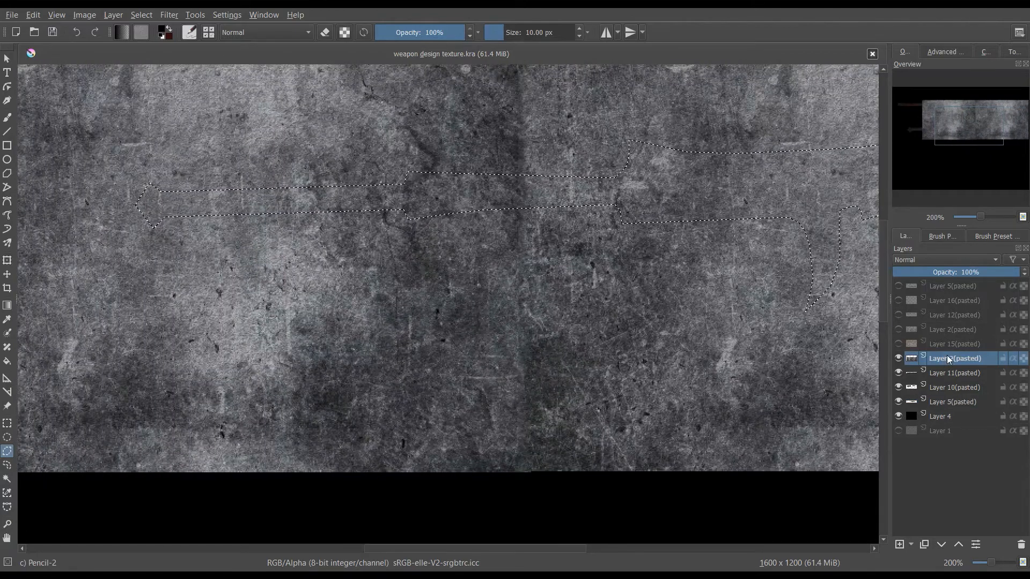
{"action": "key", "text": "ctrl+v"}
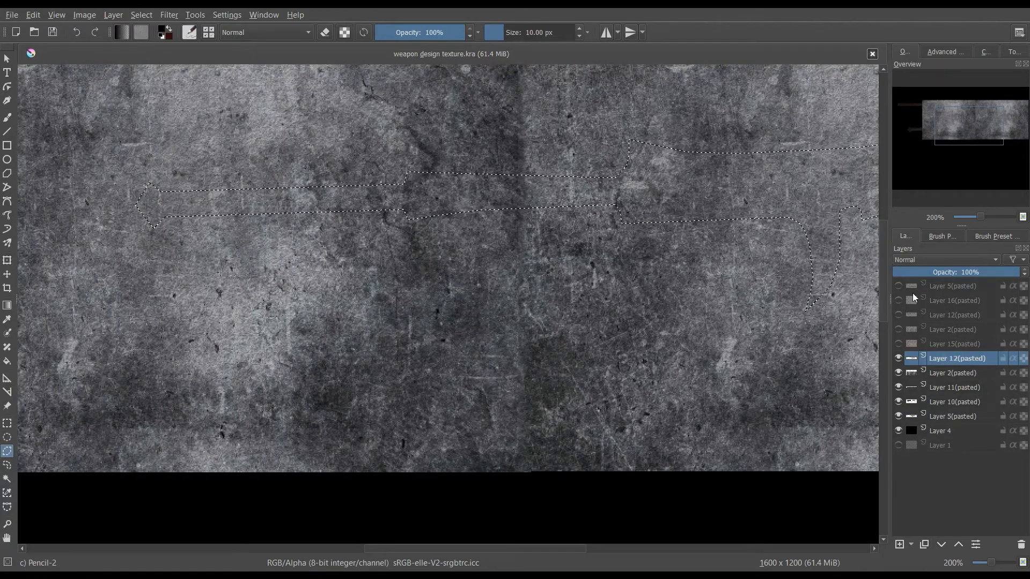
{"action": "left_click", "coordinate": [898, 372]}
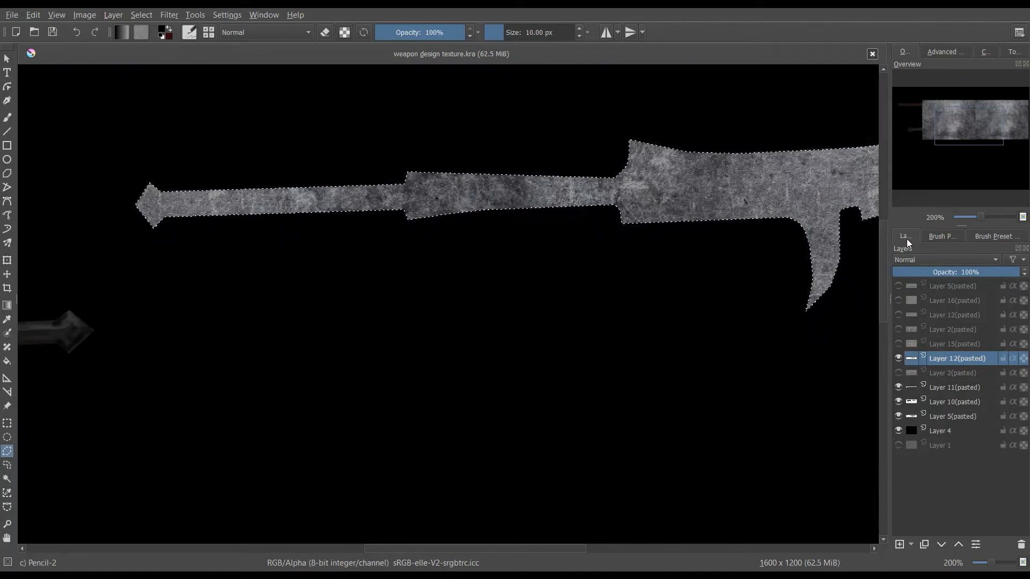
{"action": "key", "text": "ctrl+shift+a"}
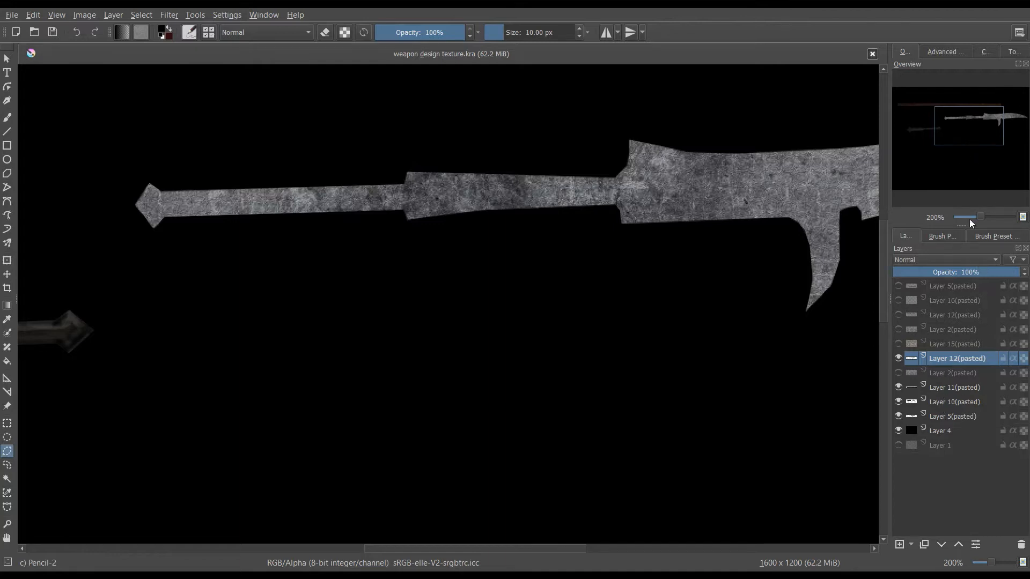
- Try the Saturation, Screen, Overlay and Multiply blending modes on the cut-out texture layer, settling on Overlay
{"action": "mouse_move", "coordinate": [963, 138]}
{"action": "left_mouse_down"}
{"action": "mouse_move", "coordinate": [993, 132]}
{"action": "mouse_move", "coordinate": [981, 132]}
{"action": "left_mouse_up"}
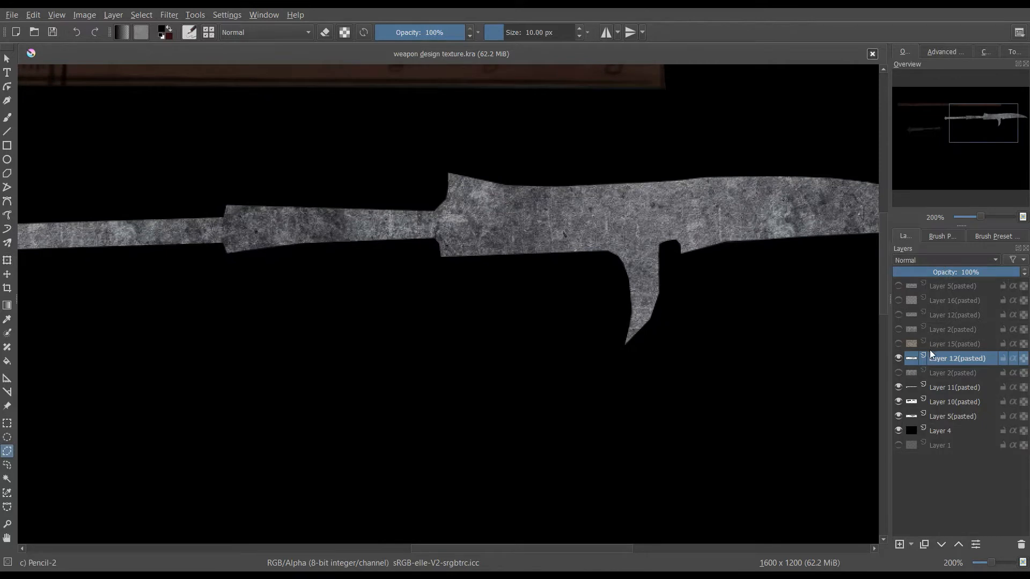
{"action": "left_click", "coordinate": [919, 372]}
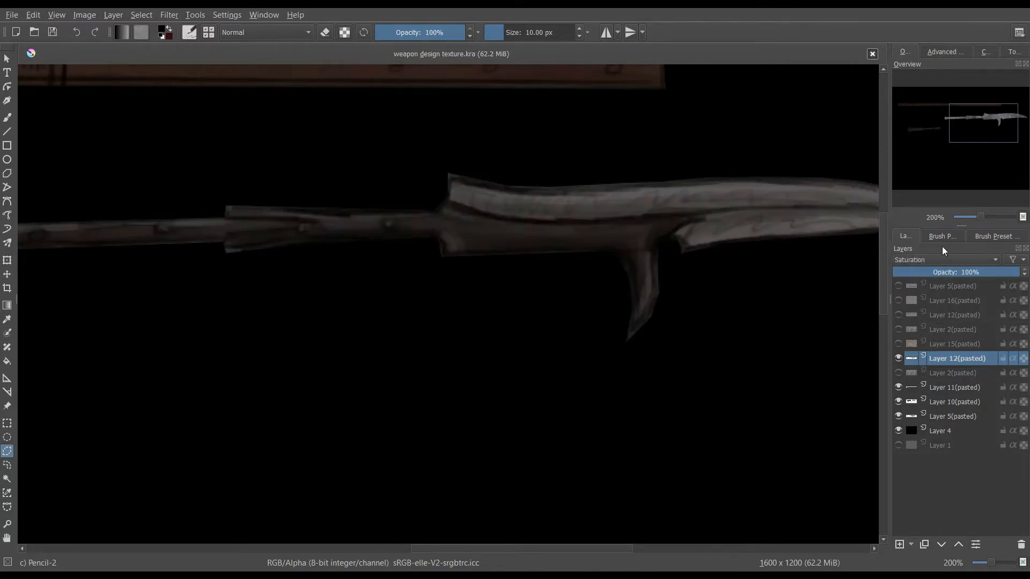
{"action": "left_click", "coordinate": [918, 380]}
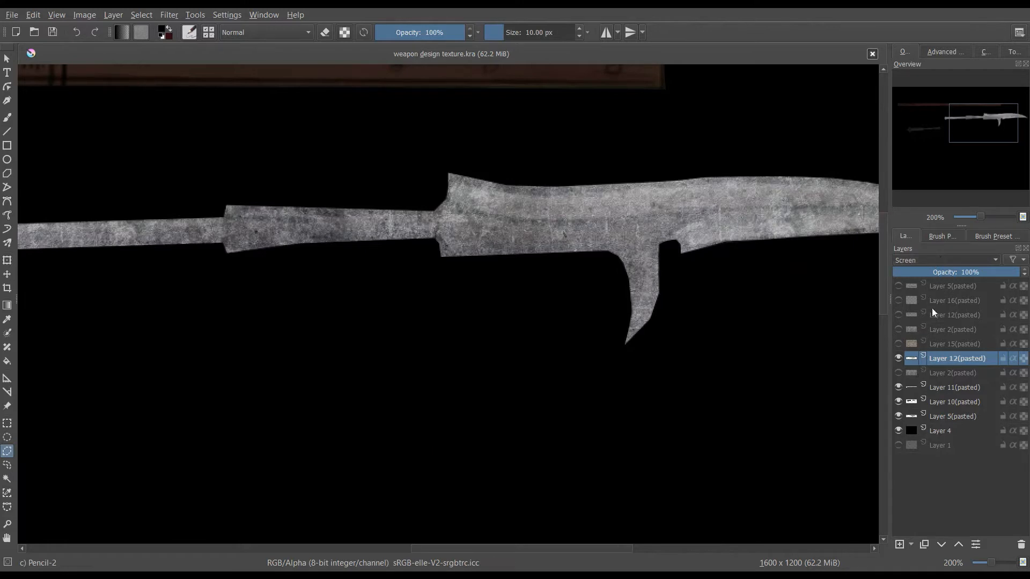
{"action": "left_click", "coordinate": [919, 359]}
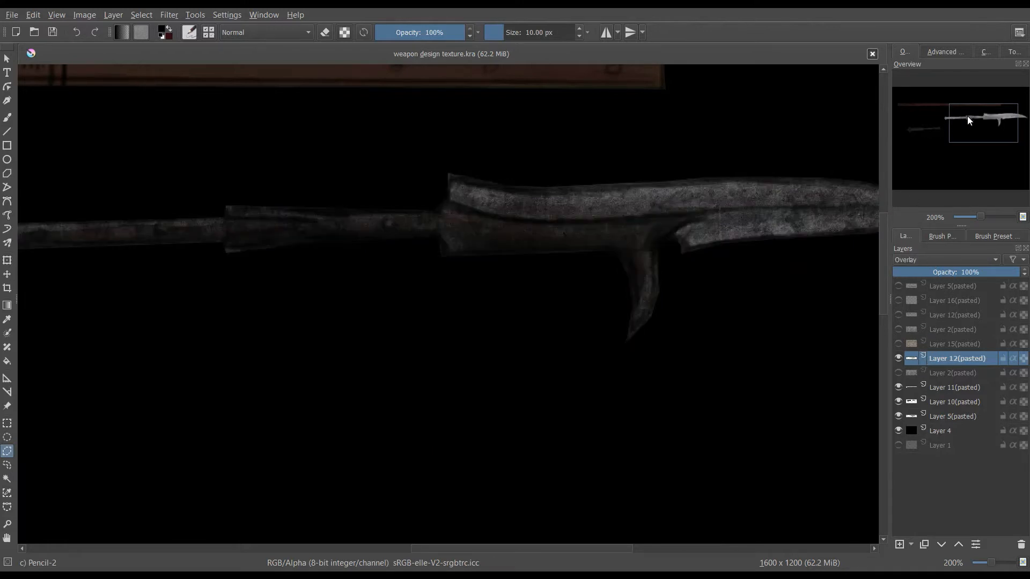
{"action": "left_click_drag", "start_coordinate": [968, 115], "coordinate": [984, 118]}
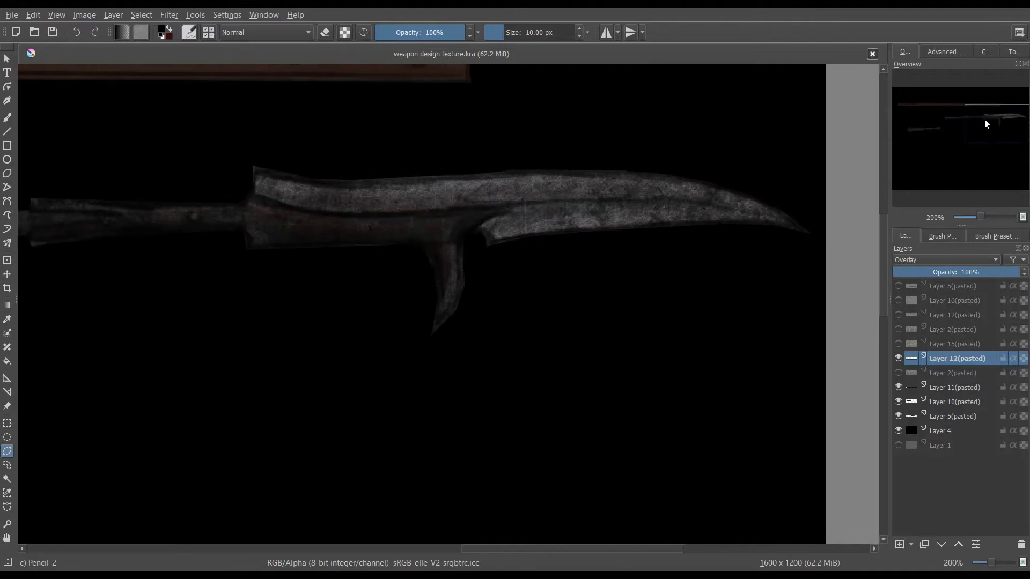
{"action": "left_click", "coordinate": [920, 344]}
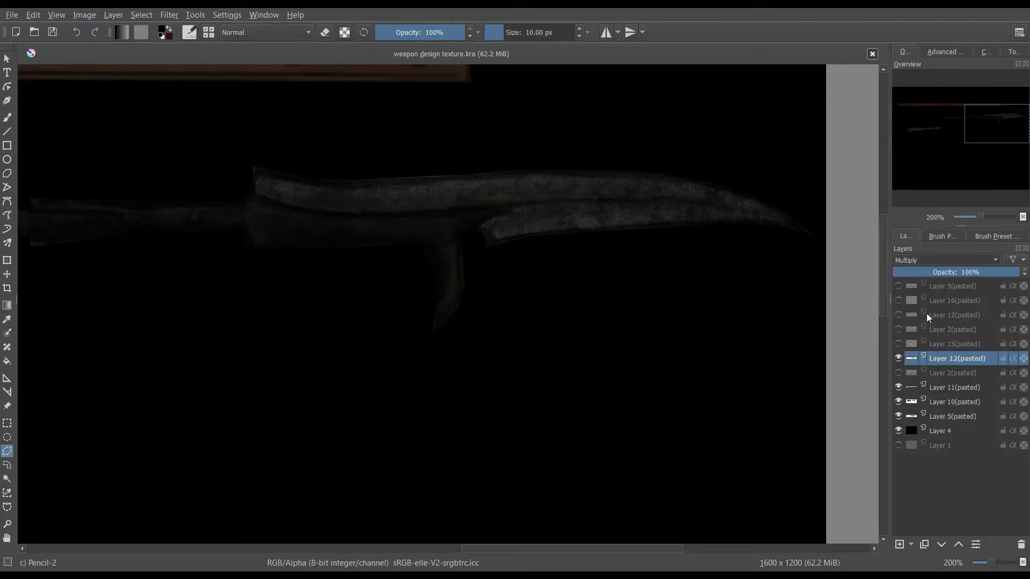
{"action": "left_click", "coordinate": [919, 362]}
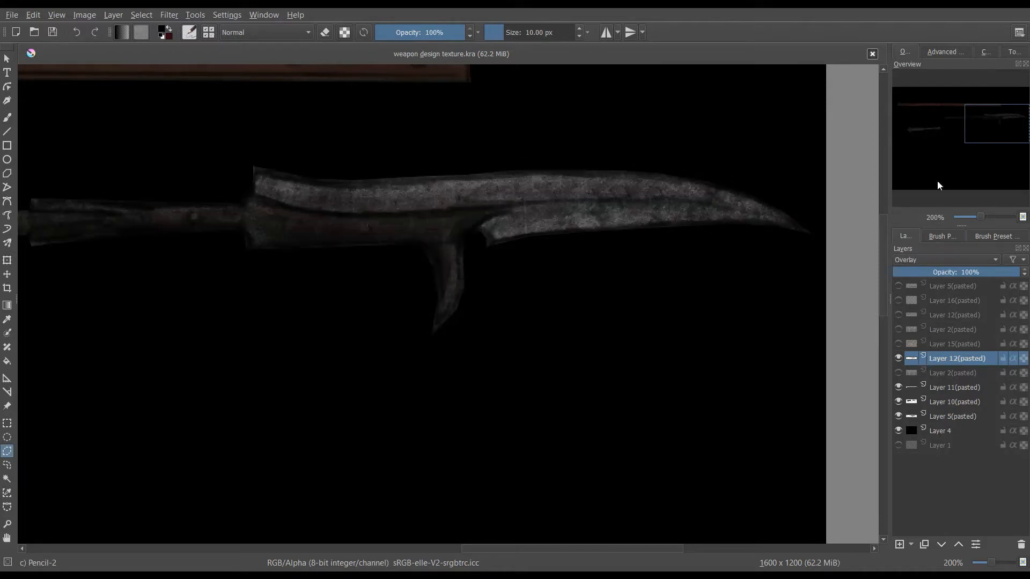
{"action": "left_click_drag", "start_coordinate": [971, 152], "coordinate": [985, 128]}
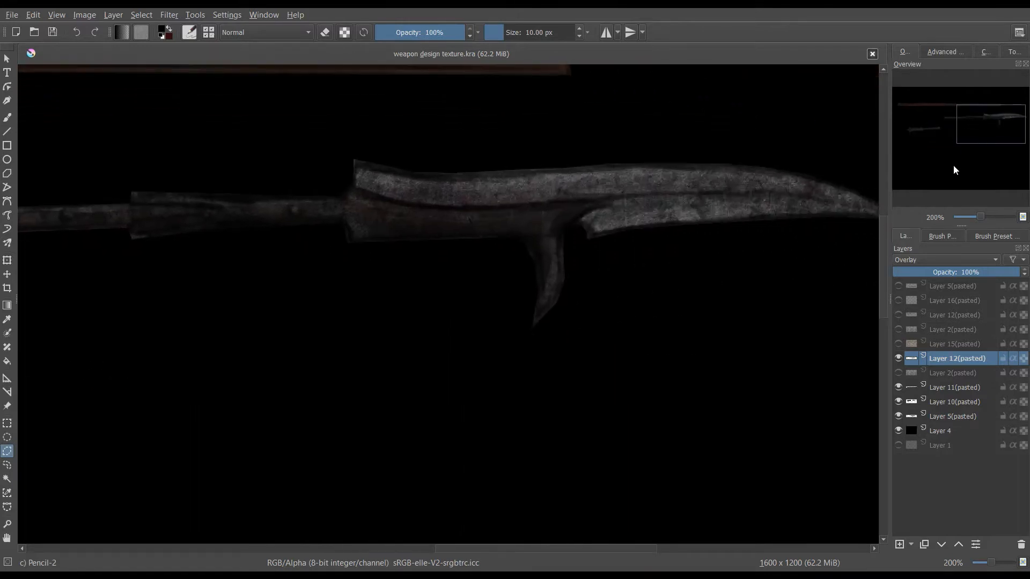
- Make the painted weapon layer, Layer 5(pasted), active and hide the cut-out metal texture above it
{"action": "left_click", "coordinate": [940, 416]}
{"action": "left_click", "coordinate": [899, 416]}
{"action": "left_click", "coordinate": [899, 416]}
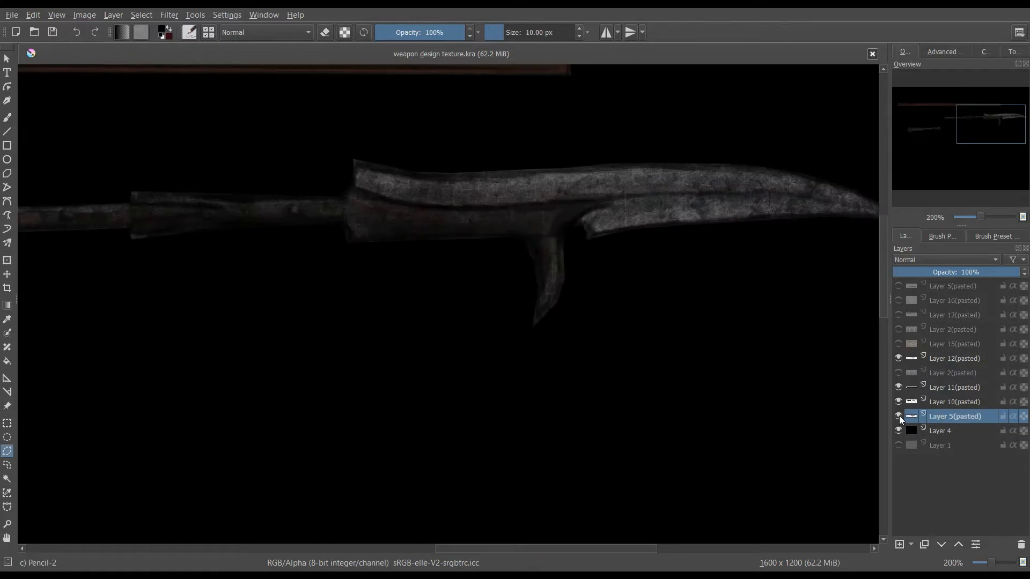
{"action": "left_click", "coordinate": [898, 416]}
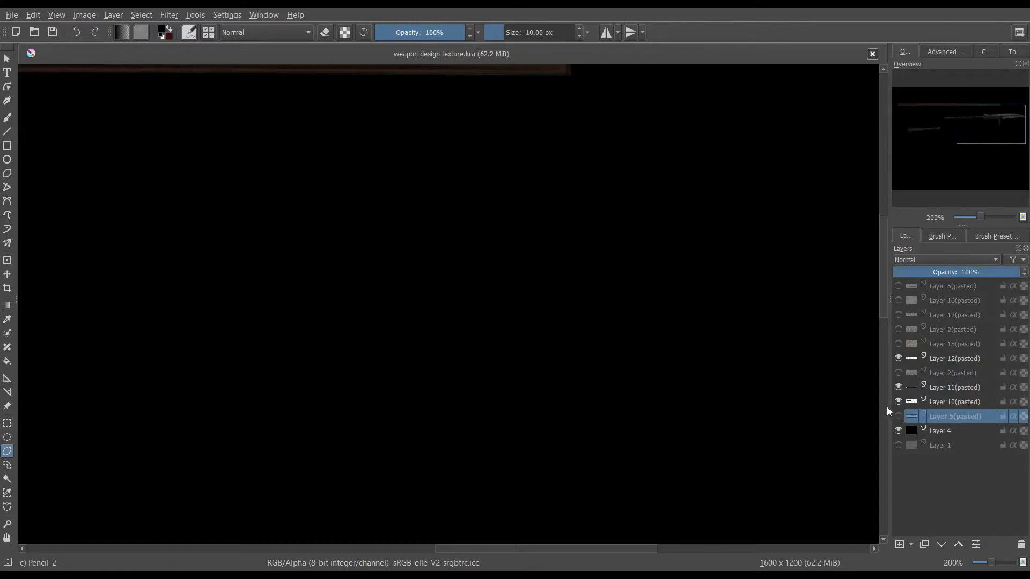
{"action": "left_click", "coordinate": [899, 416]}
{"action": "left_click_drag", "start_coordinate": [983, 217], "coordinate": [988, 217]}
{"action": "mouse_move", "coordinate": [991, 125]}
{"action": "left_mouse_down"}
{"action": "mouse_move", "coordinate": [1014, 121]}
{"action": "mouse_move", "coordinate": [1000, 117]}
{"action": "left_mouse_up"}
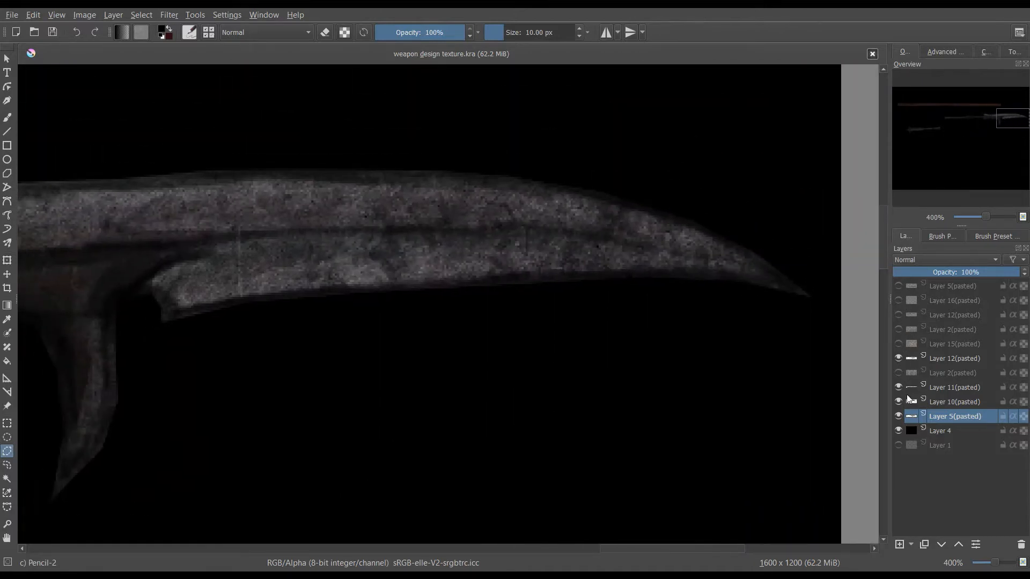
{"action": "left_click", "coordinate": [899, 358]}
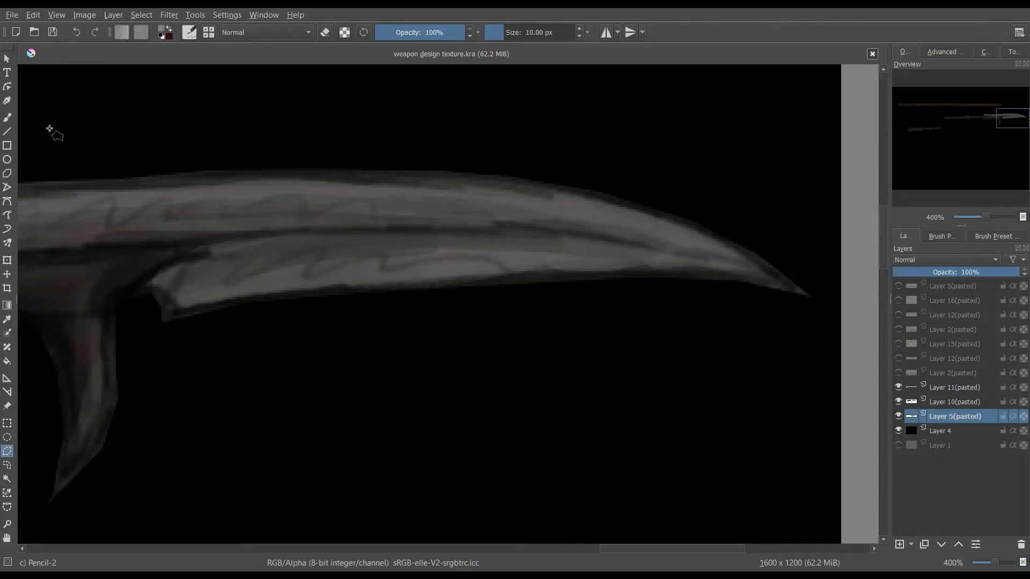
- Paint a light gray ridge along the blade's dark central line using the Basic-5 Size Opacity brush at 40 px
{"action": "left_click", "coordinate": [7, 117]}
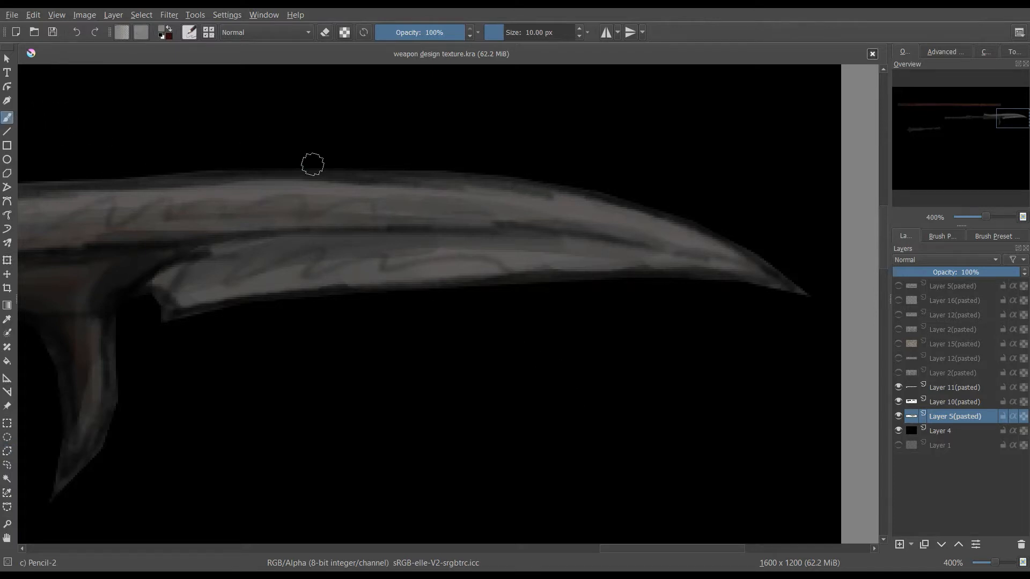
{"action": "right_click", "coordinate": [626, 271]}
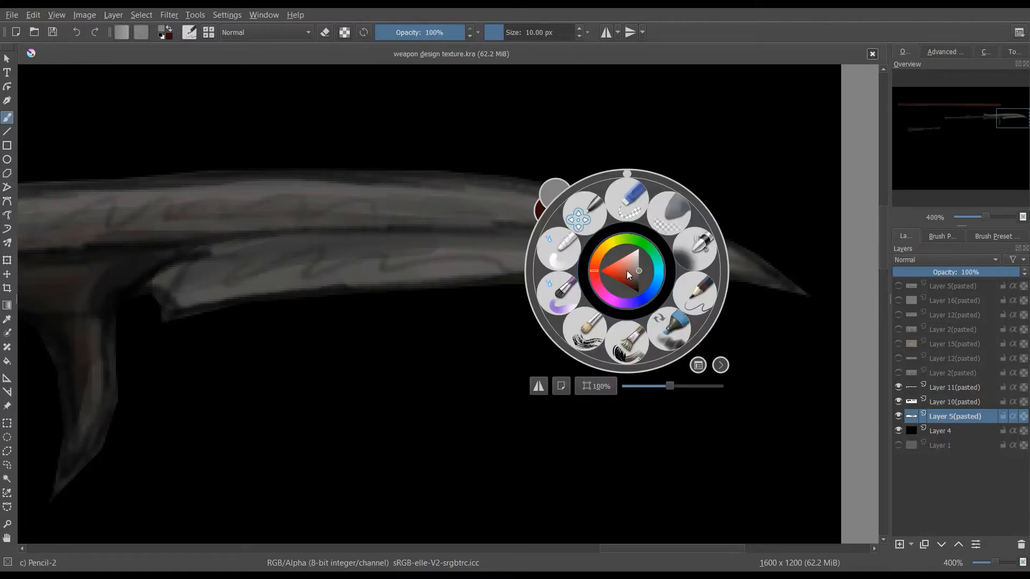
{"action": "left_click", "coordinate": [1001, 238]}
{"action": "left_click", "coordinate": [947, 325]}
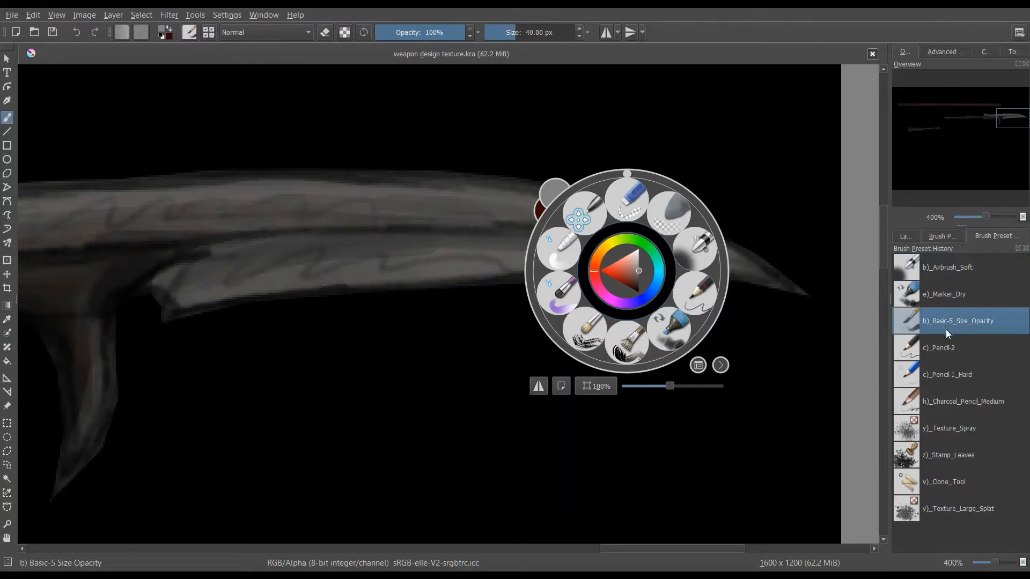
{"action": "left_click", "coordinate": [796, 305]}
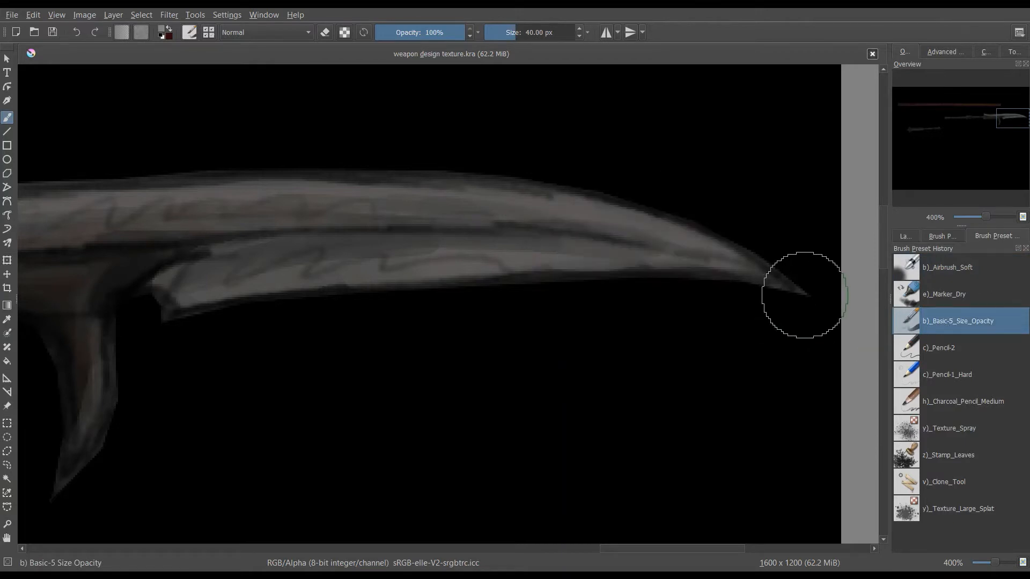
{"action": "left_click_drag", "start_coordinate": [575, 225], "coordinate": [279, 234]}
{"action": "left_click_drag", "start_coordinate": [296, 232], "coordinate": [188, 256]}
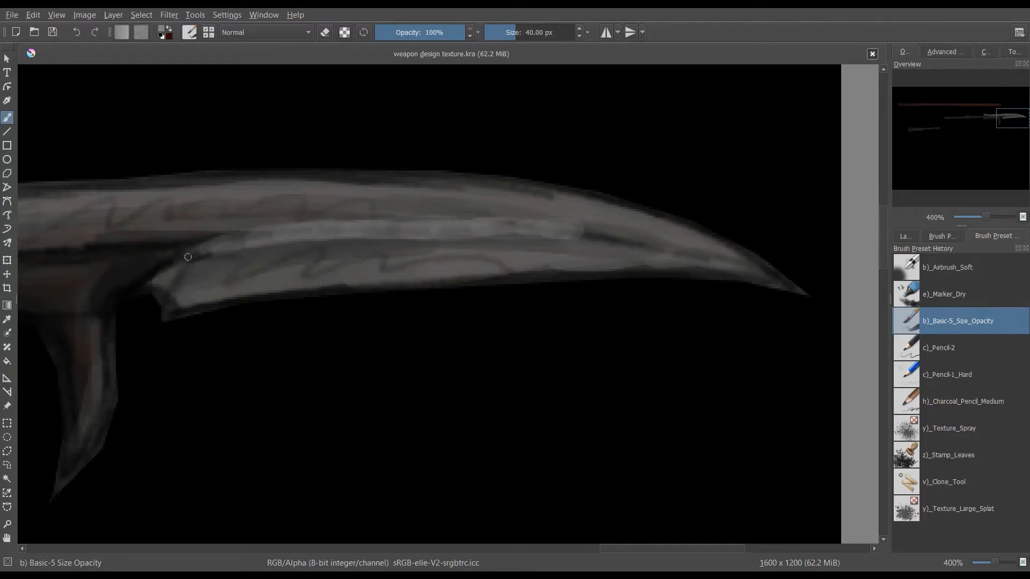
{"action": "mouse_move", "coordinate": [586, 244]}
{"action": "left_mouse_down"}
{"action": "mouse_move", "coordinate": [633, 240]}
{"action": "mouse_move", "coordinate": [569, 231]}
{"action": "mouse_move", "coordinate": [651, 246]}
{"action": "mouse_move", "coordinate": [559, 231]}
{"action": "mouse_move", "coordinate": [663, 256]}
{"action": "mouse_move", "coordinate": [582, 233]}
{"action": "mouse_move", "coordinate": [631, 240]}
{"action": "left_mouse_up"}
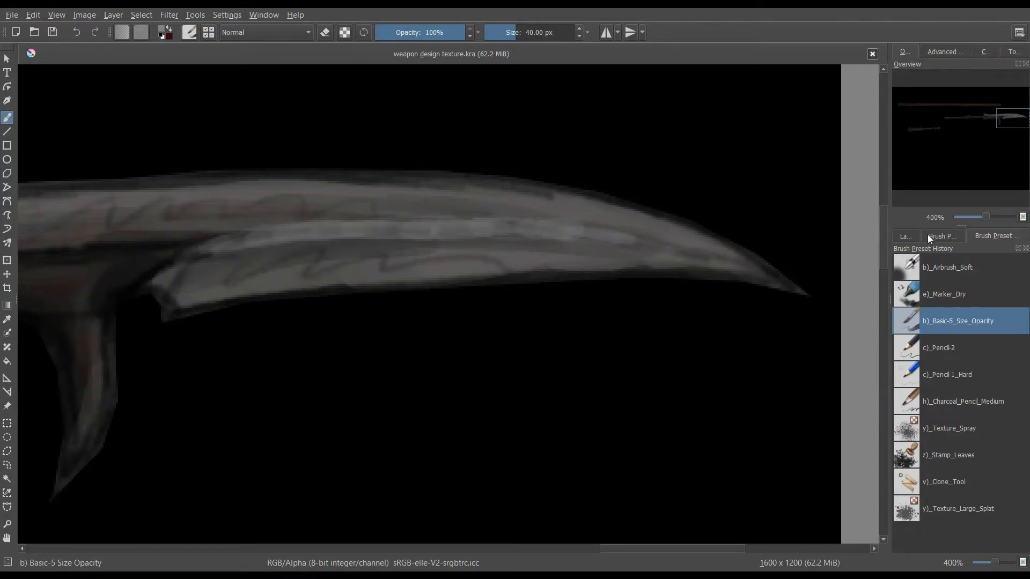
- Lighten the blade's tip and its lower cutting edge with gray strokes, undoing the first pass under the tip
{"action": "left_click", "coordinate": [906, 237]}
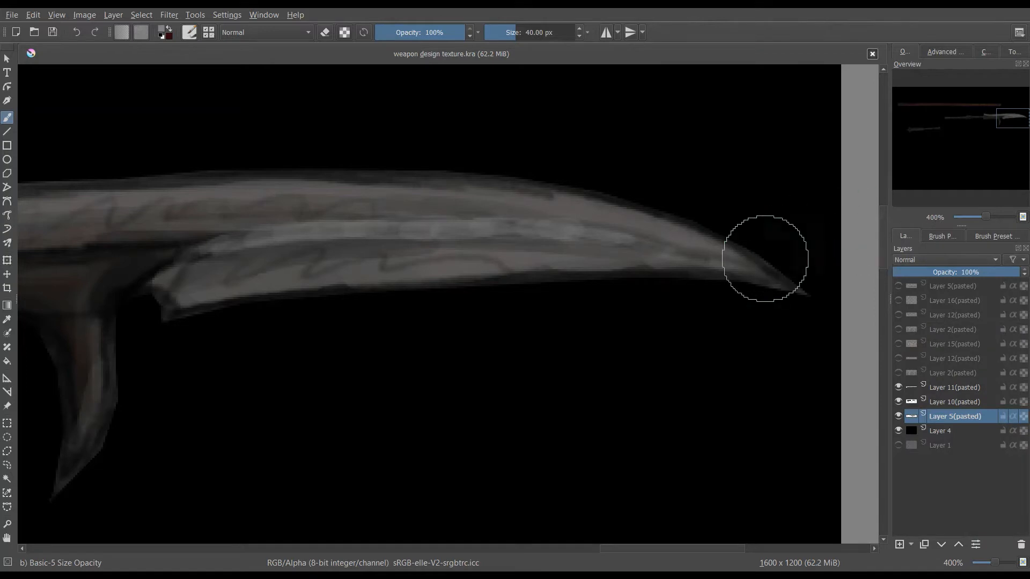
{"action": "left_click_drag", "start_coordinate": [758, 259], "coordinate": [779, 274]}
{"action": "left_click_drag", "start_coordinate": [764, 265], "coordinate": [791, 287]}
{"action": "mouse_move", "coordinate": [759, 269]}
{"action": "left_mouse_down"}
{"action": "mouse_move", "coordinate": [794, 289]}
{"action": "mouse_move", "coordinate": [687, 279]}
{"action": "left_mouse_up"}
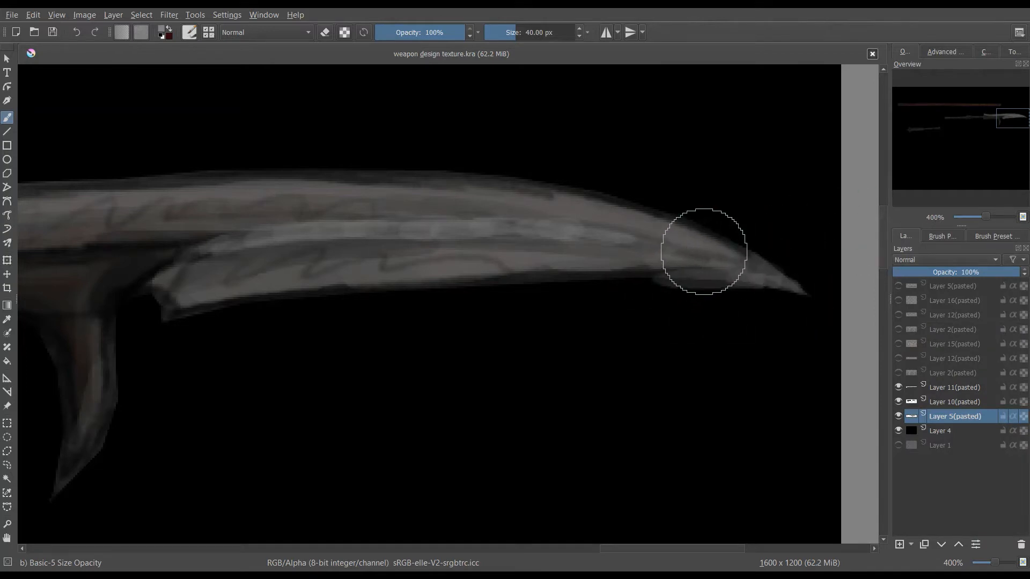
{"action": "key", "text": "ctrl+z"}
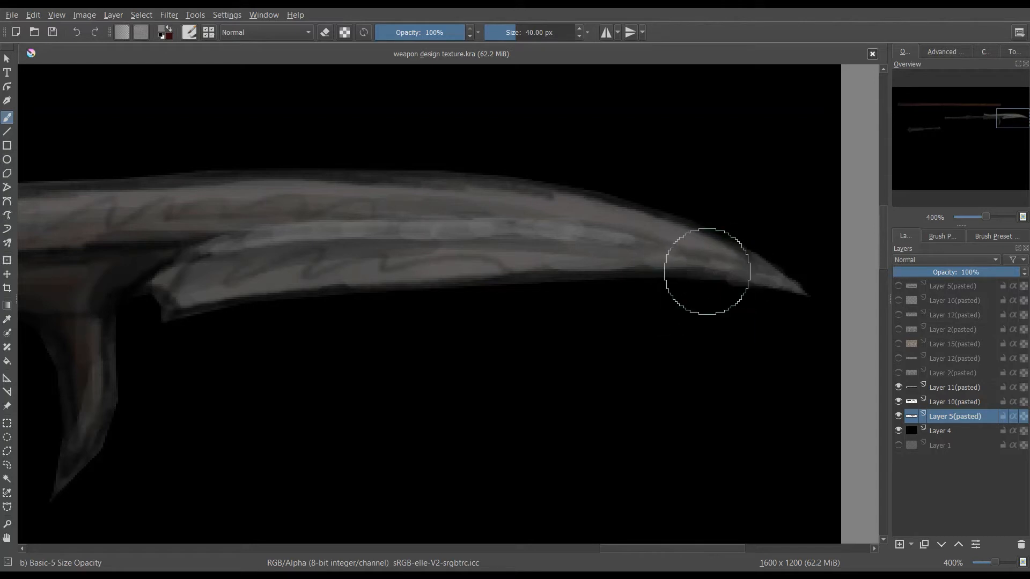
{"action": "left_click_drag", "start_coordinate": [717, 273], "coordinate": [595, 272]}
{"action": "mouse_move", "coordinate": [589, 273]}
{"action": "left_mouse_down"}
{"action": "mouse_move", "coordinate": [607, 271]}
{"action": "mouse_move", "coordinate": [568, 274]}
{"action": "left_mouse_up"}
{"action": "mouse_move", "coordinate": [545, 276]}
{"action": "left_mouse_down"}
{"action": "mouse_move", "coordinate": [189, 306]}
{"action": "mouse_move", "coordinate": [157, 291]}
{"action": "mouse_move", "coordinate": [129, 297]}
{"action": "mouse_move", "coordinate": [206, 301]}
{"action": "mouse_move", "coordinate": [667, 271]}
{"action": "mouse_move", "coordinate": [782, 282]}
{"action": "left_mouse_up"}
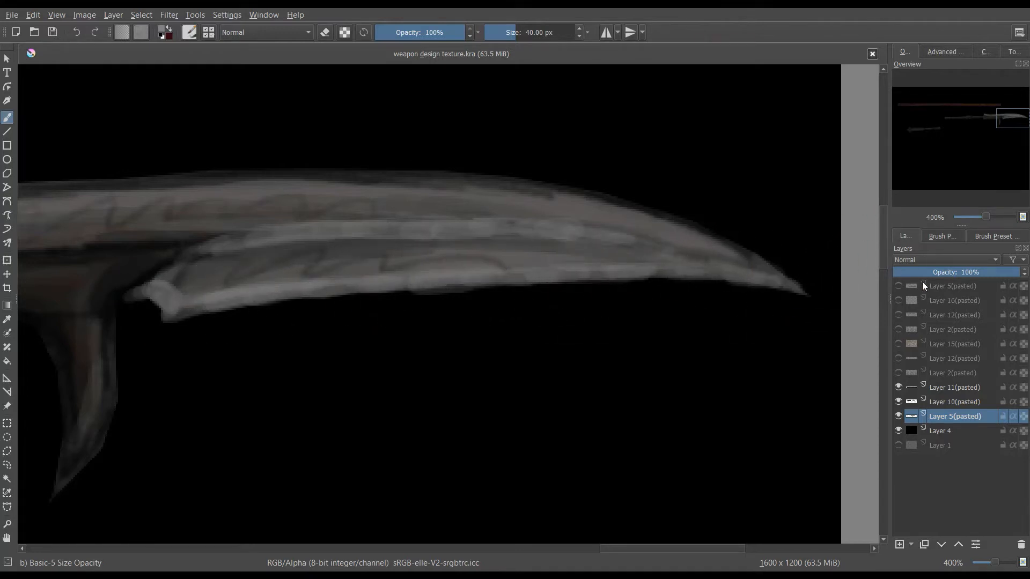
- Show the metal texture on Layer 12(pasted) and paint light gray over the dark outline at the blade's rear end and upper edge
{"action": "left_click", "coordinate": [899, 358]}
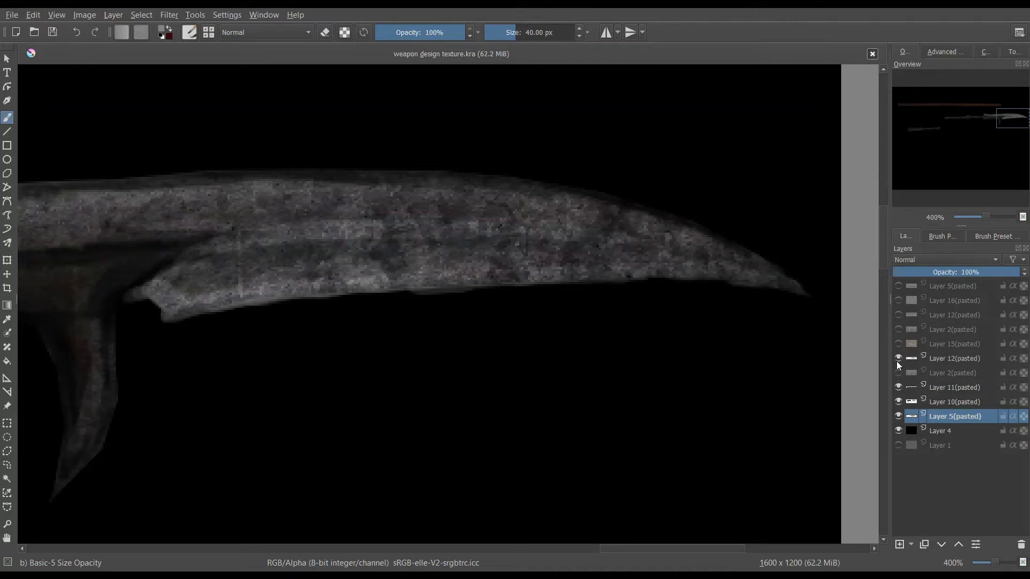
{"action": "left_click_drag", "start_coordinate": [993, 122], "coordinate": [984, 121]}
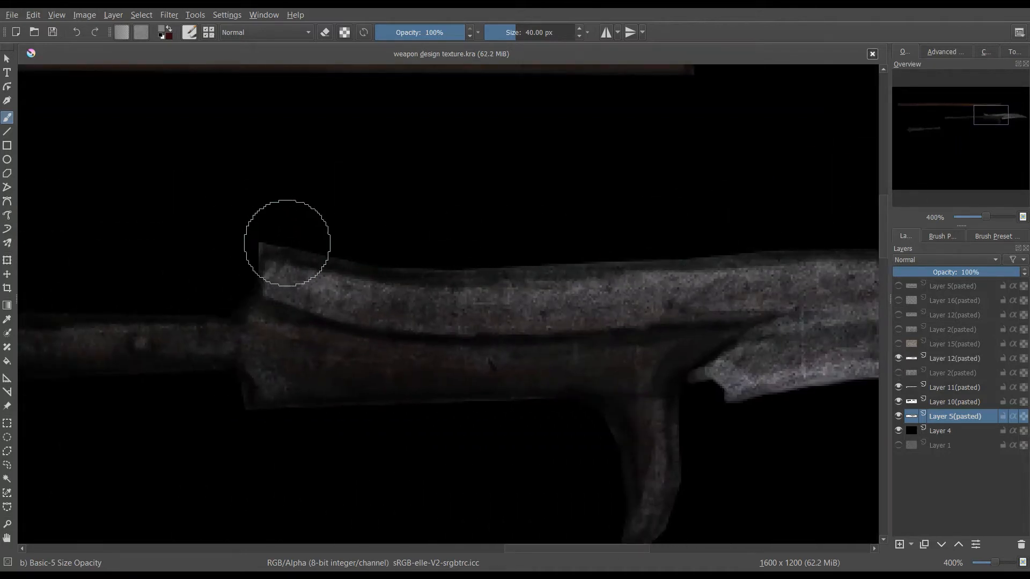
{"action": "mouse_move", "coordinate": [277, 252]}
{"action": "left_mouse_down"}
{"action": "mouse_move", "coordinate": [313, 263]}
{"action": "mouse_move", "coordinate": [268, 255]}
{"action": "mouse_move", "coordinate": [262, 274]}
{"action": "mouse_move", "coordinate": [264, 245]}
{"action": "mouse_move", "coordinate": [279, 261]}
{"action": "mouse_move", "coordinate": [359, 266]}
{"action": "mouse_move", "coordinate": [295, 265]}
{"action": "mouse_move", "coordinate": [367, 277]}
{"action": "mouse_move", "coordinate": [289, 264]}
{"action": "mouse_move", "coordinate": [397, 280]}
{"action": "left_mouse_up"}
{"action": "left_click_drag", "start_coordinate": [351, 272], "coordinate": [400, 277]}
{"action": "left_click_drag", "start_coordinate": [402, 277], "coordinate": [407, 280]}
{"action": "left_click_drag", "start_coordinate": [405, 280], "coordinate": [427, 280]}
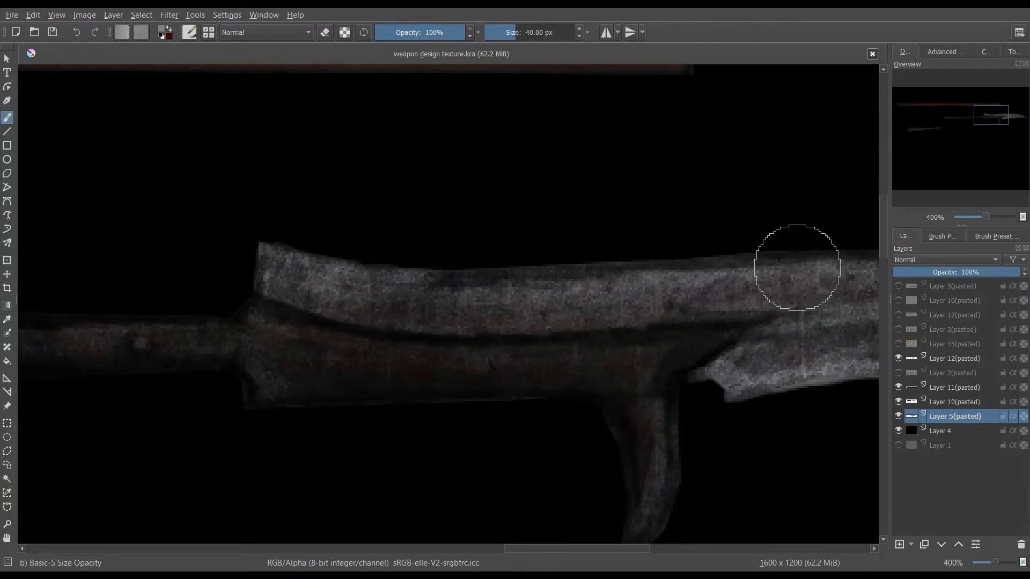
{"action": "mouse_move", "coordinate": [796, 261]}
{"action": "left_mouse_down"}
{"action": "mouse_move", "coordinate": [690, 268]}
{"action": "mouse_move", "coordinate": [742, 281]}
{"action": "mouse_move", "coordinate": [713, 270]}
{"action": "mouse_move", "coordinate": [730, 266]}
{"action": "mouse_move", "coordinate": [643, 266]}
{"action": "mouse_move", "coordinate": [682, 266]}
{"action": "mouse_move", "coordinate": [463, 279]}
{"action": "left_mouse_up"}
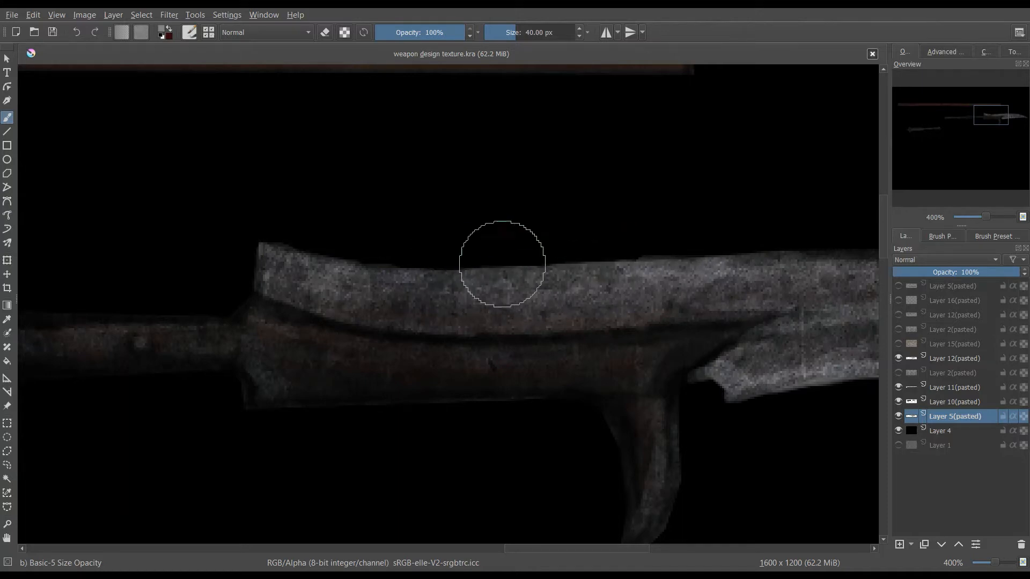
- Continue the light gray strokes along the front half of the blade's upper edge and along its lower edge to the tip
{"action": "left_click_drag", "start_coordinate": [988, 111], "coordinate": [1010, 113]}
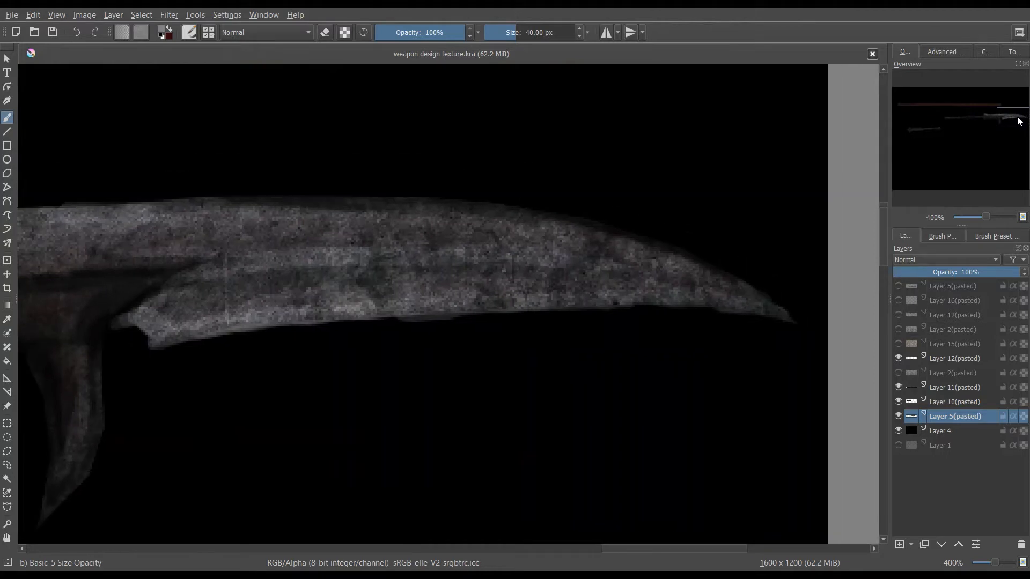
{"action": "left_click_drag", "start_coordinate": [169, 206], "coordinate": [396, 202]}
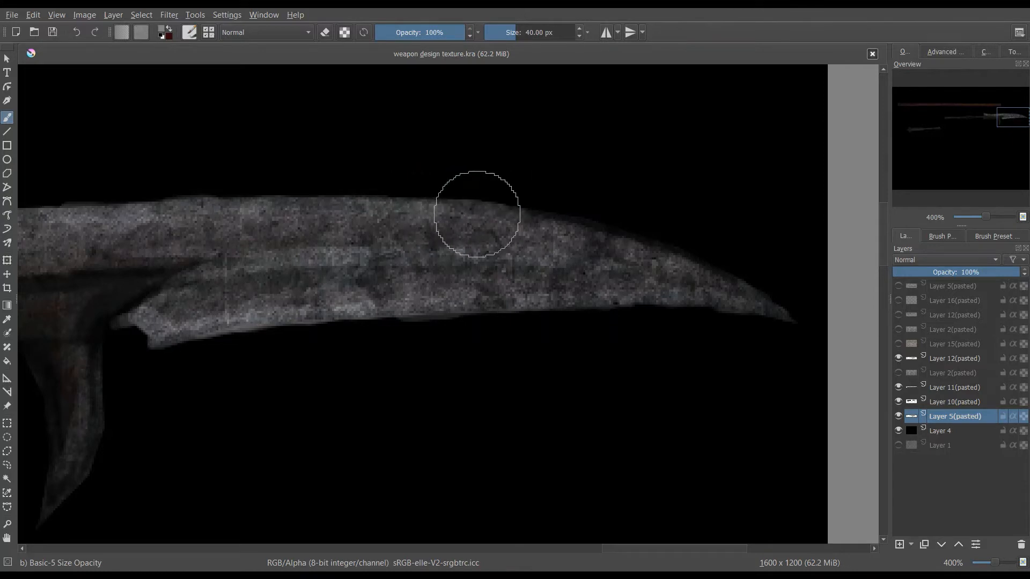
{"action": "left_click_drag", "start_coordinate": [476, 214], "coordinate": [633, 239]}
{"action": "left_click_drag", "start_coordinate": [686, 261], "coordinate": [736, 283]}
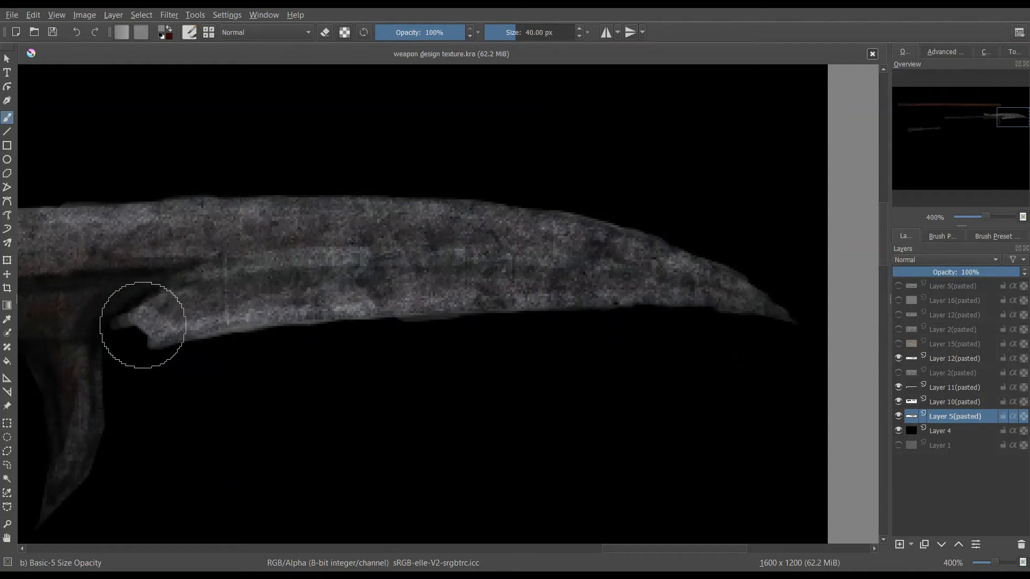
{"action": "left_click_drag", "start_coordinate": [152, 326], "coordinate": [172, 333]}
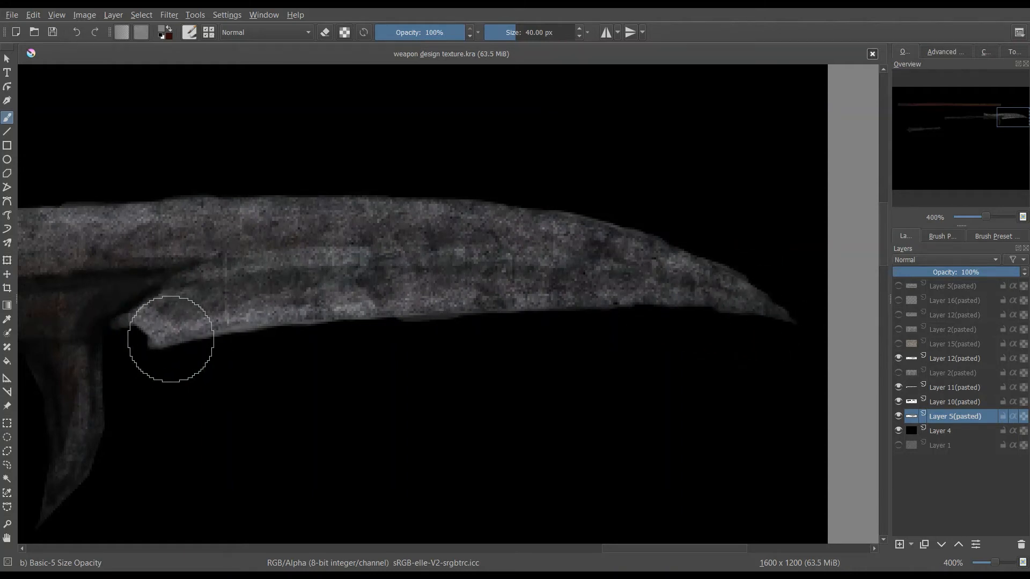
{"action": "mouse_move", "coordinate": [286, 313]}
{"action": "left_mouse_down"}
{"action": "mouse_move", "coordinate": [340, 301]}
{"action": "mouse_move", "coordinate": [681, 301]}
{"action": "mouse_move", "coordinate": [784, 315]}
{"action": "left_mouse_up"}
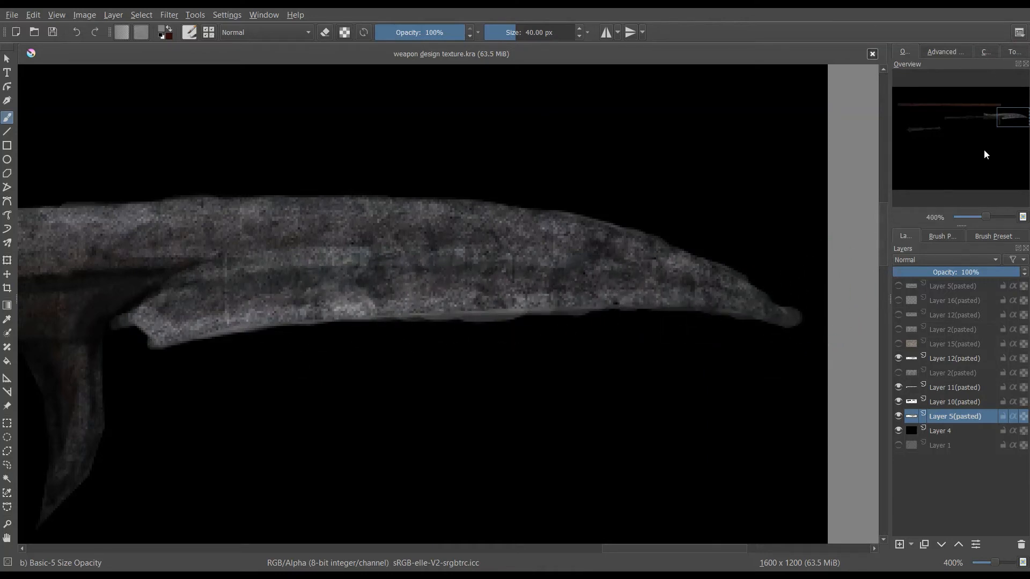
- Paint light gray along both sides and the point of the hook hanging beneath the blade
{"action": "mouse_move", "coordinate": [997, 130]}
{"action": "left_mouse_down"}
{"action": "mouse_move", "coordinate": [1000, 115]}
{"action": "mouse_move", "coordinate": [990, 119]}
{"action": "left_mouse_up"}
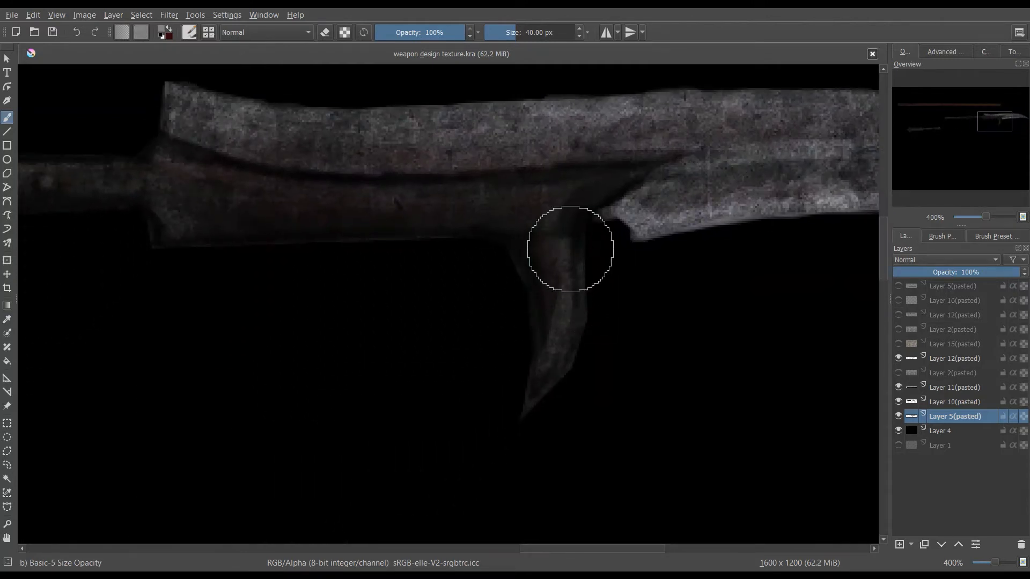
{"action": "mouse_move", "coordinate": [580, 234]}
{"action": "left_mouse_down"}
{"action": "mouse_move", "coordinate": [570, 360]}
{"action": "mouse_move", "coordinate": [530, 407]}
{"action": "mouse_move", "coordinate": [537, 290]}
{"action": "mouse_move", "coordinate": [539, 300]}
{"action": "mouse_move", "coordinate": [539, 309]}
{"action": "mouse_move", "coordinate": [506, 246]}
{"action": "mouse_move", "coordinate": [520, 243]}
{"action": "mouse_move", "coordinate": [542, 276]}
{"action": "left_mouse_up"}
{"action": "mouse_move", "coordinate": [536, 259]}
{"action": "left_mouse_down"}
{"action": "mouse_move", "coordinate": [545, 289]}
{"action": "mouse_move", "coordinate": [530, 259]}
{"action": "mouse_move", "coordinate": [537, 244]}
{"action": "left_mouse_up"}
{"action": "left_click_drag", "start_coordinate": [544, 302], "coordinate": [543, 293]}
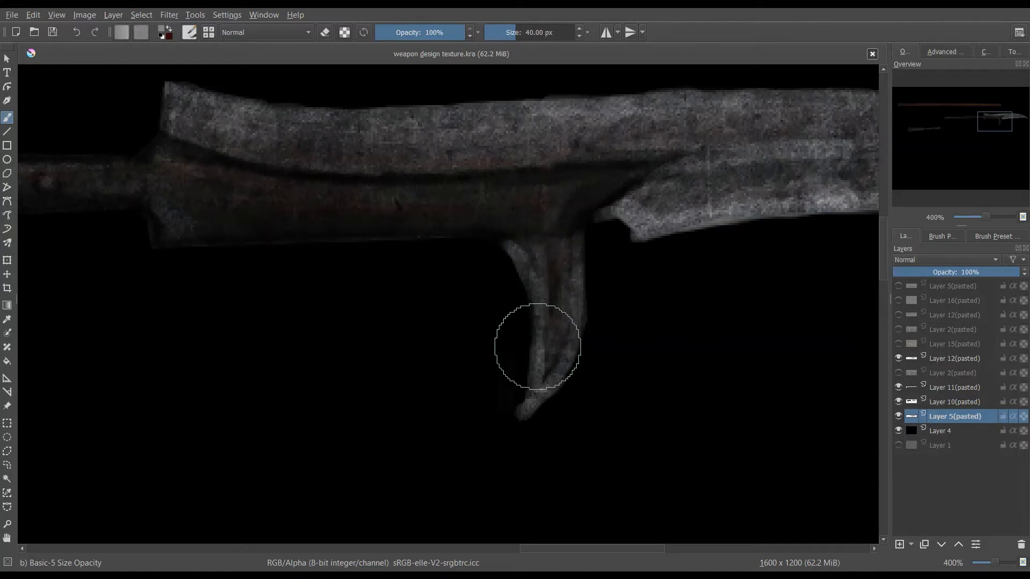
{"action": "left_click_drag", "start_coordinate": [539, 358], "coordinate": [541, 343]}
{"action": "left_click_drag", "start_coordinate": [543, 250], "coordinate": [544, 292]}
{"action": "left_click_drag", "start_coordinate": [550, 280], "coordinate": [552, 348]}
{"action": "left_click_drag", "start_coordinate": [545, 322], "coordinate": [541, 369]}
{"action": "left_click_drag", "start_coordinate": [542, 303], "coordinate": [540, 293]}
{"action": "left_click_drag", "start_coordinate": [526, 247], "coordinate": [535, 268]}
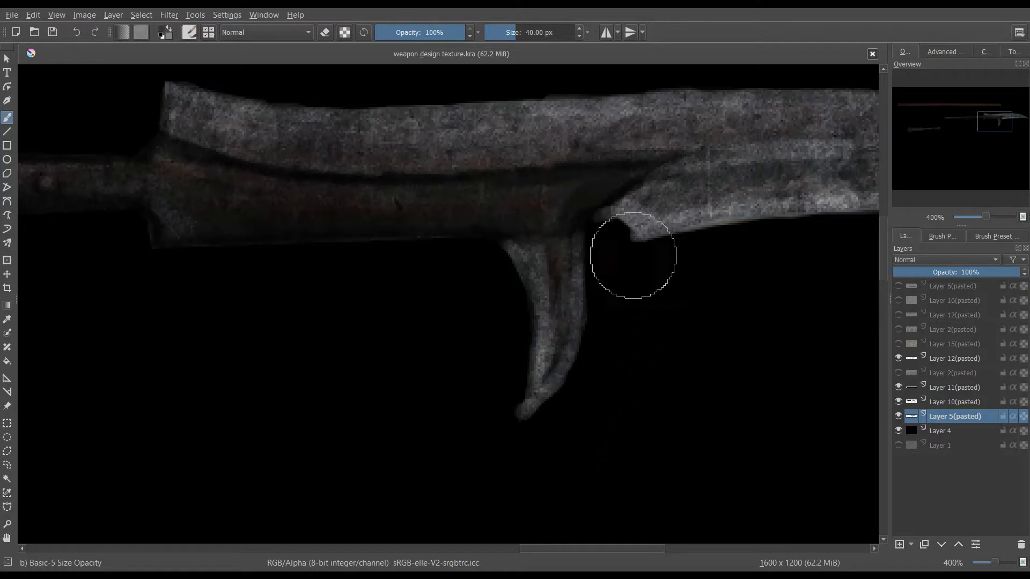
- Shade the middle of the hook with alternating darker and lighter gray strokes along its length
{"action": "left_click_drag", "start_coordinate": [526, 244], "coordinate": [545, 370]}
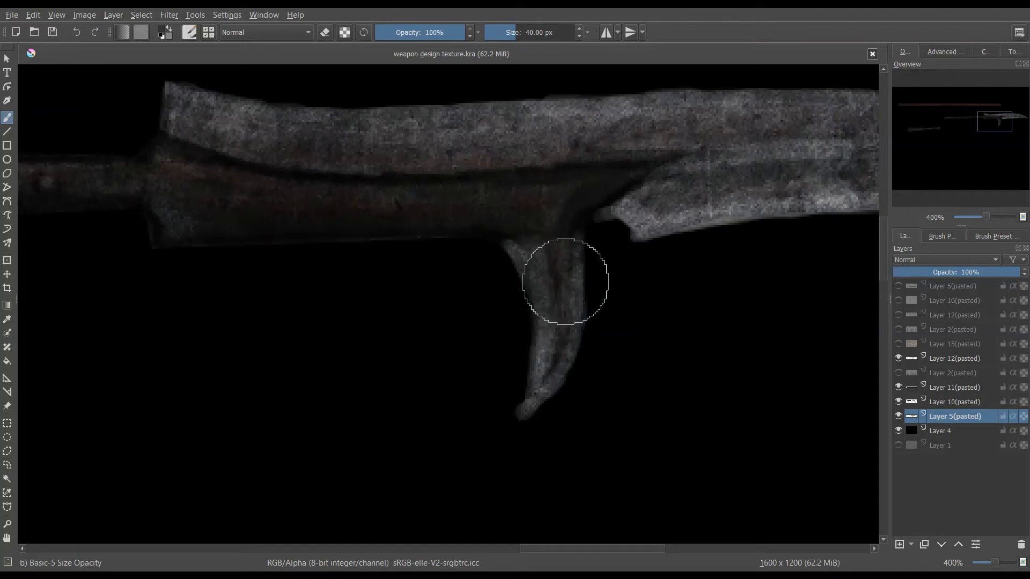
{"action": "mouse_move", "coordinate": [568, 245]}
{"action": "left_mouse_down"}
{"action": "mouse_move", "coordinate": [553, 375]}
{"action": "mouse_move", "coordinate": [540, 383]}
{"action": "mouse_move", "coordinate": [538, 374]}
{"action": "mouse_move", "coordinate": [536, 388]}
{"action": "left_mouse_up"}
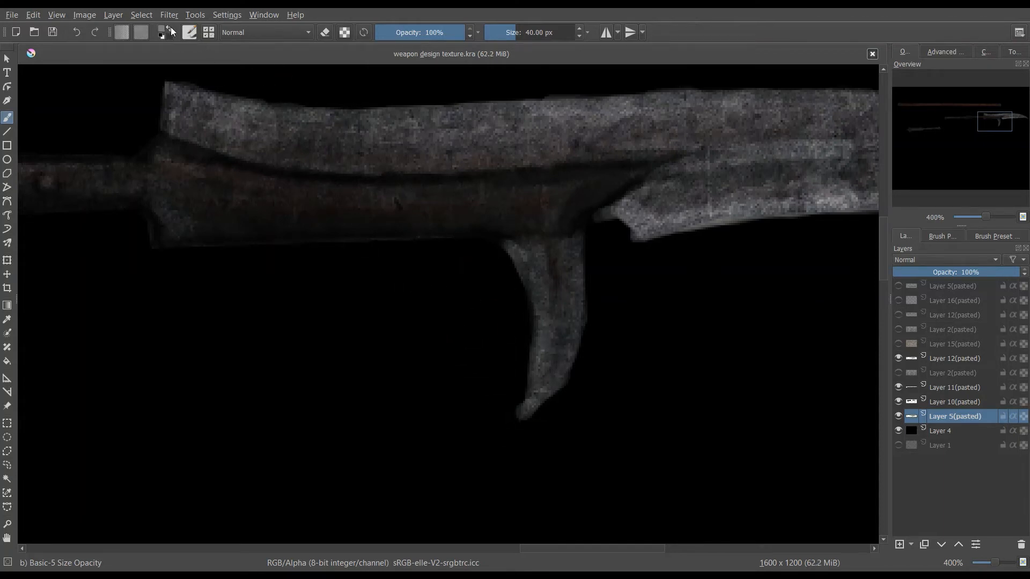
{"action": "mouse_move", "coordinate": [577, 246]}
{"action": "left_mouse_down"}
{"action": "mouse_move", "coordinate": [578, 310]}
{"action": "mouse_move", "coordinate": [546, 399]}
{"action": "left_mouse_up"}
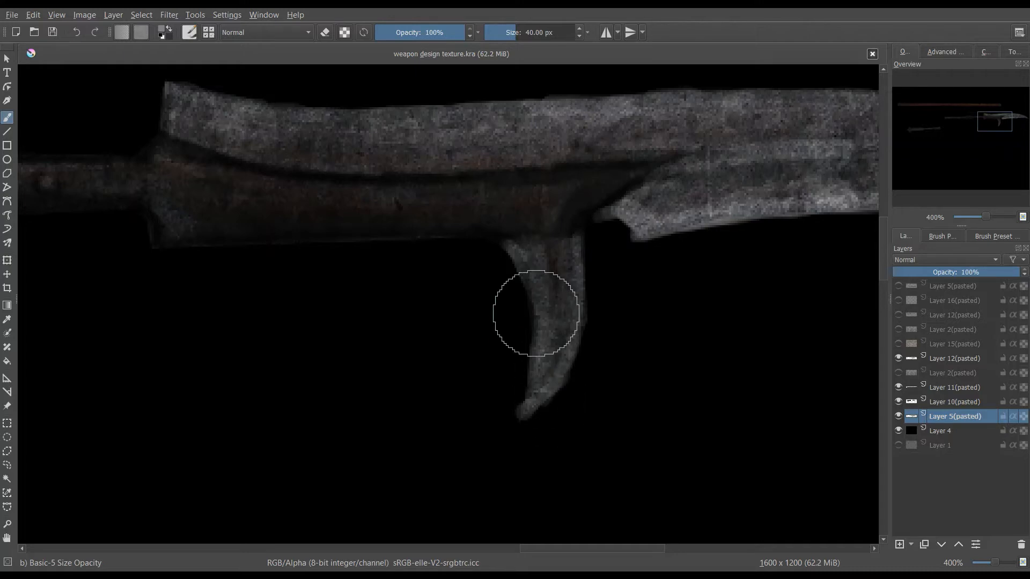
{"action": "left_click_drag", "start_coordinate": [519, 255], "coordinate": [522, 262]}
- Swap the brush colors and shade the blade's inner surfaces darker between its light edges and central ridge
{"action": "left_click_drag", "start_coordinate": [977, 138], "coordinate": [989, 124]}
{"action": "left_click", "coordinate": [168, 29]}
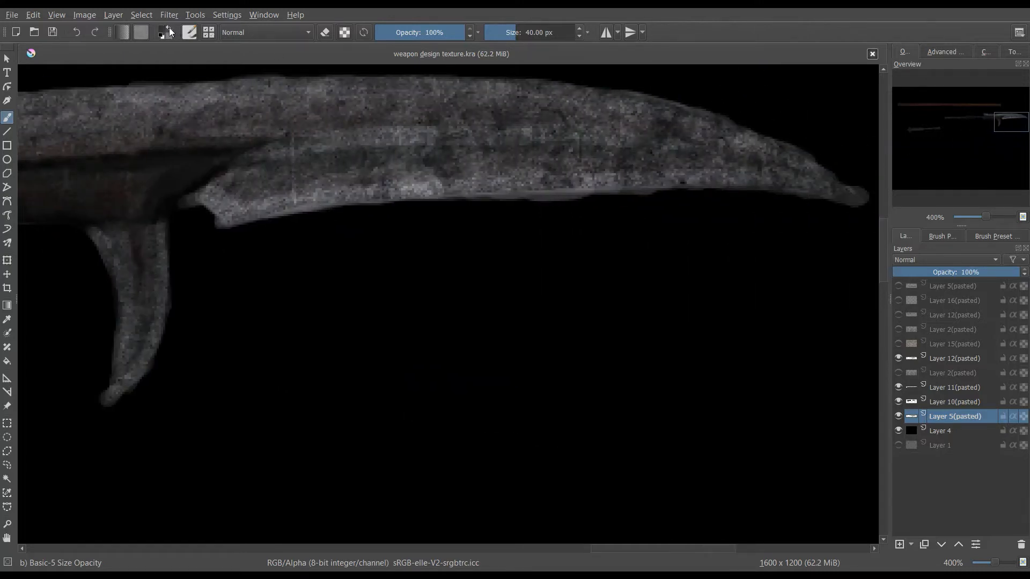
{"action": "mouse_move", "coordinate": [234, 191]}
{"action": "left_mouse_down"}
{"action": "mouse_move", "coordinate": [322, 179]}
{"action": "mouse_move", "coordinate": [308, 168]}
{"action": "left_mouse_up"}
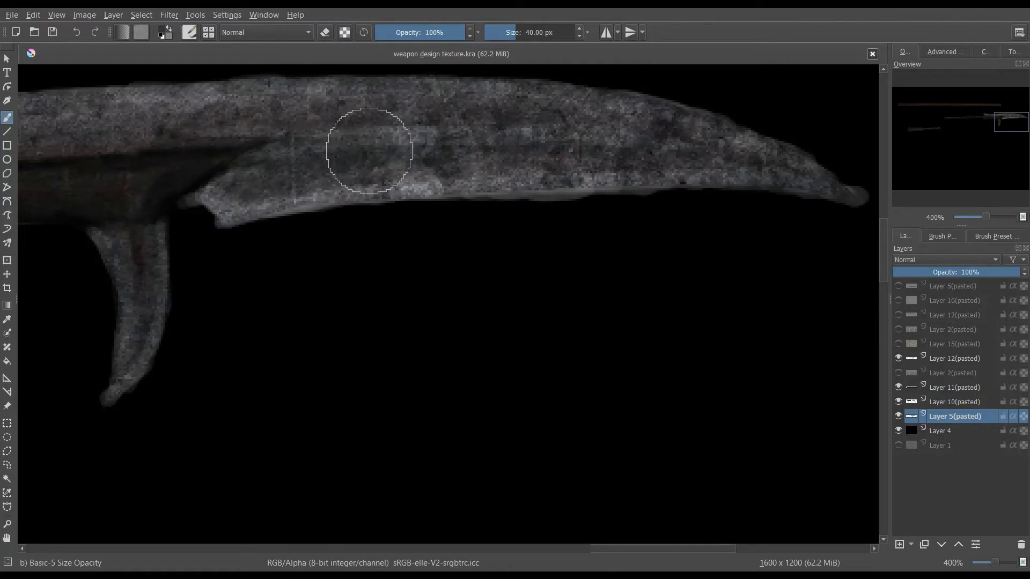
{"action": "mouse_move", "coordinate": [437, 148]}
{"action": "left_mouse_down"}
{"action": "mouse_move", "coordinate": [357, 159]}
{"action": "mouse_move", "coordinate": [700, 158]}
{"action": "mouse_move", "coordinate": [647, 149]}
{"action": "mouse_move", "coordinate": [722, 150]}
{"action": "left_mouse_up"}
{"action": "mouse_move", "coordinate": [567, 104]}
{"action": "left_mouse_down"}
{"action": "mouse_move", "coordinate": [315, 94]}
{"action": "mouse_move", "coordinate": [357, 107]}
{"action": "mouse_move", "coordinate": [97, 124]}
{"action": "left_mouse_up"}
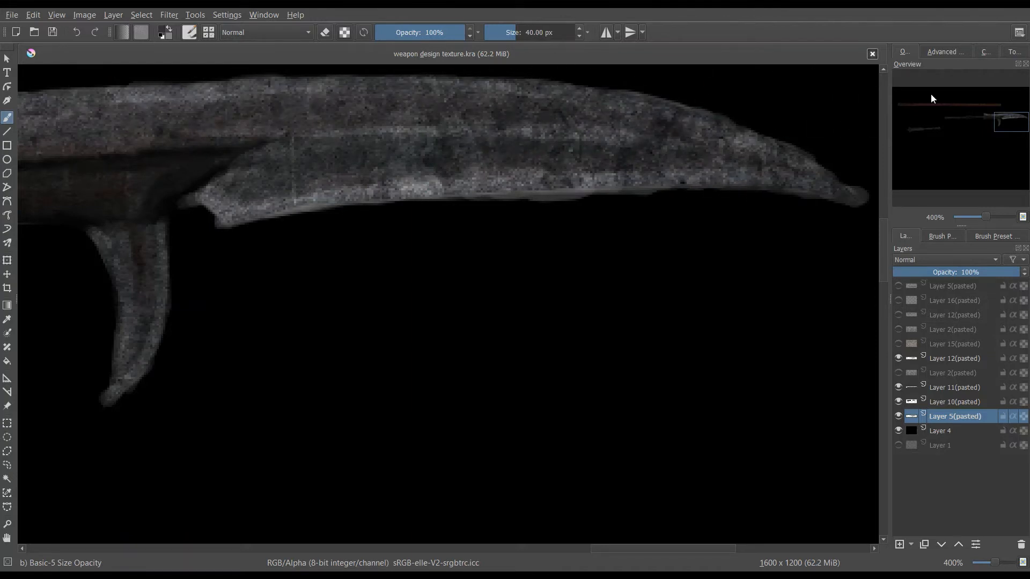
{"action": "left_click_drag", "start_coordinate": [1013, 126], "coordinate": [998, 124]}
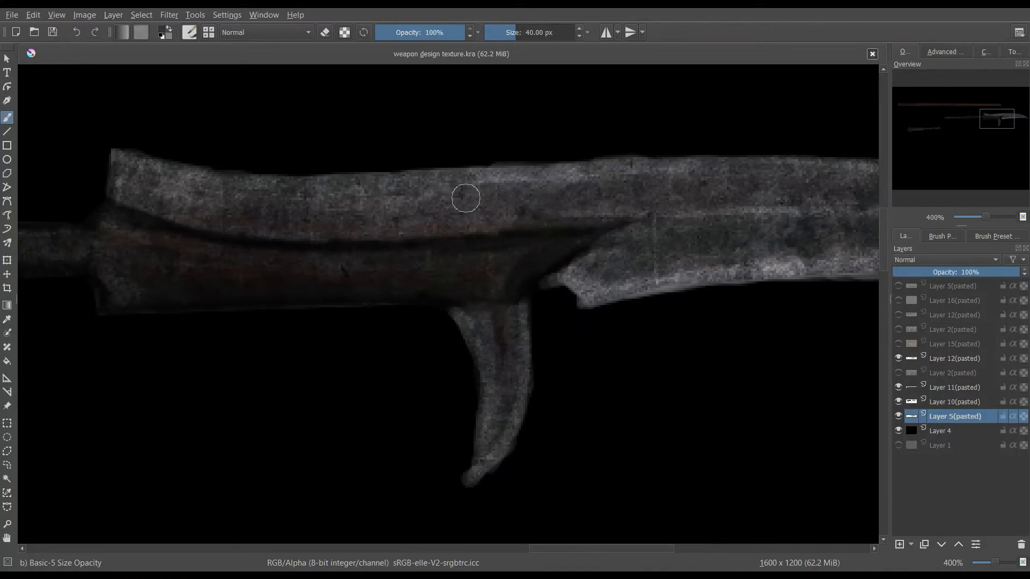
{"action": "mouse_move", "coordinate": [441, 200]}
{"action": "left_mouse_down"}
{"action": "mouse_move", "coordinate": [303, 218]}
{"action": "mouse_move", "coordinate": [398, 207]}
{"action": "mouse_move", "coordinate": [173, 199]}
{"action": "mouse_move", "coordinate": [202, 200]}
{"action": "left_mouse_up"}
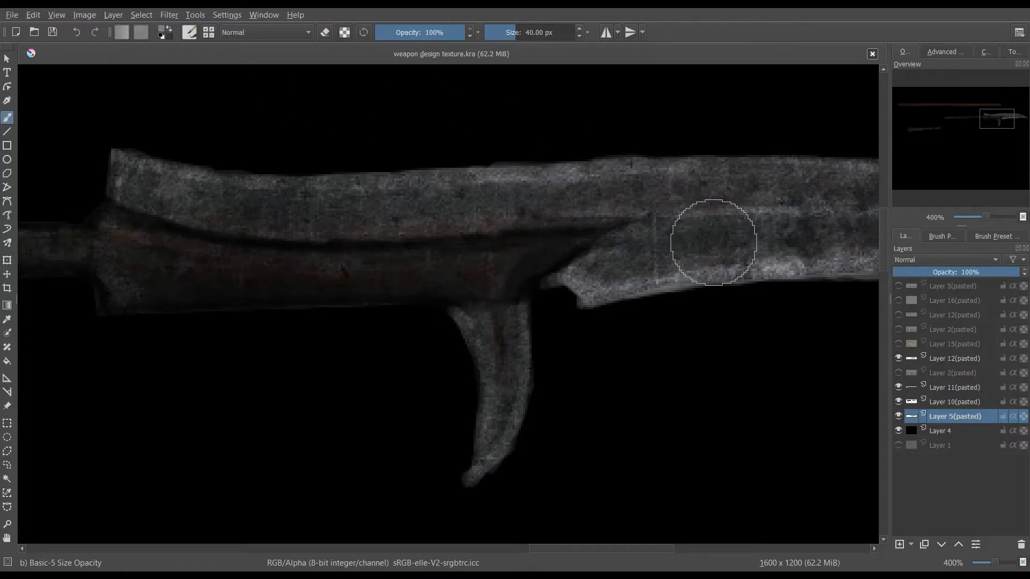
- Repaint the blade's central ridge in light gray from the notch above the hook toward the tip
{"action": "left_click_drag", "start_coordinate": [646, 218], "coordinate": [742, 213]}
{"action": "mouse_move", "coordinate": [648, 217]}
{"action": "left_mouse_down"}
{"action": "mouse_move", "coordinate": [630, 219]}
{"action": "mouse_move", "coordinate": [709, 213]}
{"action": "left_mouse_up"}
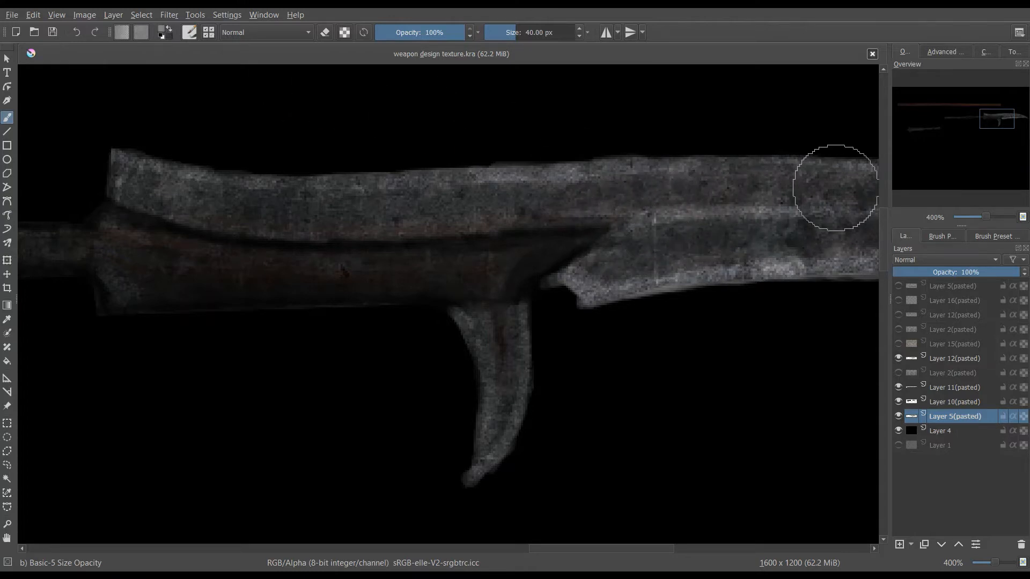
{"action": "left_click_drag", "start_coordinate": [995, 124], "coordinate": [1012, 125]}
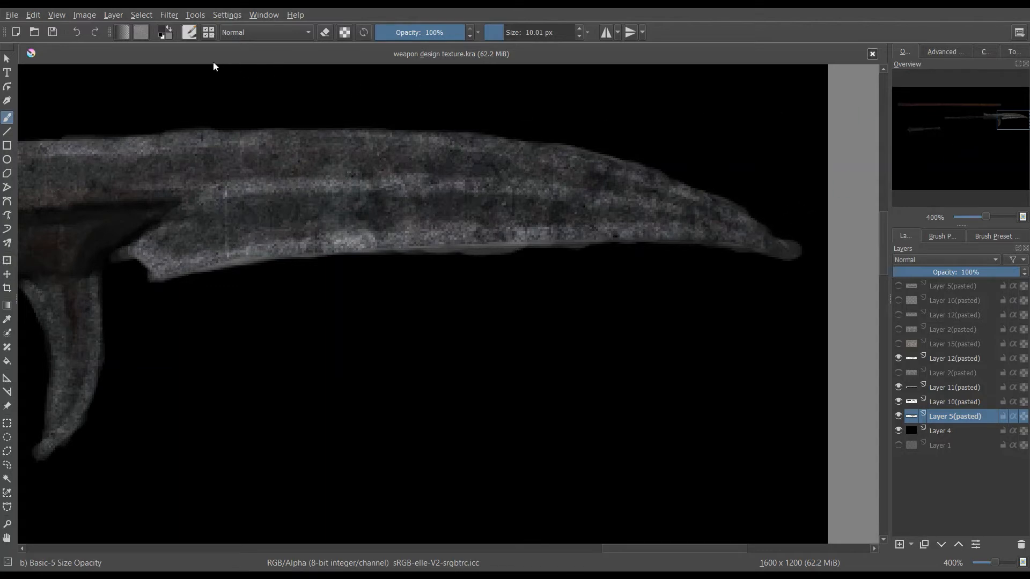
- With a 26.83 px brush, paint light gray bands along the blade's border with the dark guard and up from the hook's sides
{"action": "left_click_drag", "start_coordinate": [1008, 114], "coordinate": [988, 117]}
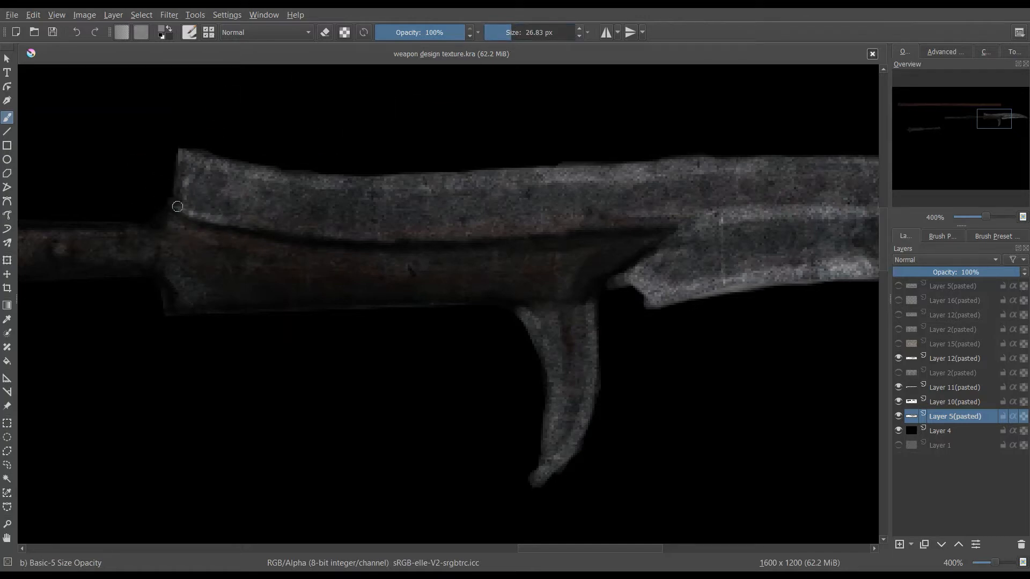
{"action": "mouse_move", "coordinate": [178, 206]}
{"action": "left_mouse_down"}
{"action": "mouse_move", "coordinate": [278, 240]}
{"action": "mouse_move", "coordinate": [261, 226]}
{"action": "mouse_move", "coordinate": [363, 249]}
{"action": "mouse_move", "coordinate": [338, 241]}
{"action": "mouse_move", "coordinate": [508, 246]}
{"action": "mouse_move", "coordinate": [481, 248]}
{"action": "mouse_move", "coordinate": [545, 242]}
{"action": "mouse_move", "coordinate": [505, 244]}
{"action": "mouse_move", "coordinate": [527, 233]}
{"action": "mouse_move", "coordinate": [625, 234]}
{"action": "mouse_move", "coordinate": [612, 239]}
{"action": "mouse_move", "coordinate": [571, 234]}
{"action": "mouse_move", "coordinate": [675, 227]}
{"action": "mouse_move", "coordinate": [651, 236]}
{"action": "mouse_move", "coordinate": [690, 221]}
{"action": "mouse_move", "coordinate": [618, 258]}
{"action": "mouse_move", "coordinate": [582, 300]}
{"action": "mouse_move", "coordinate": [593, 278]}
{"action": "mouse_move", "coordinate": [575, 299]}
{"action": "mouse_move", "coordinate": [644, 246]}
{"action": "left_mouse_up"}
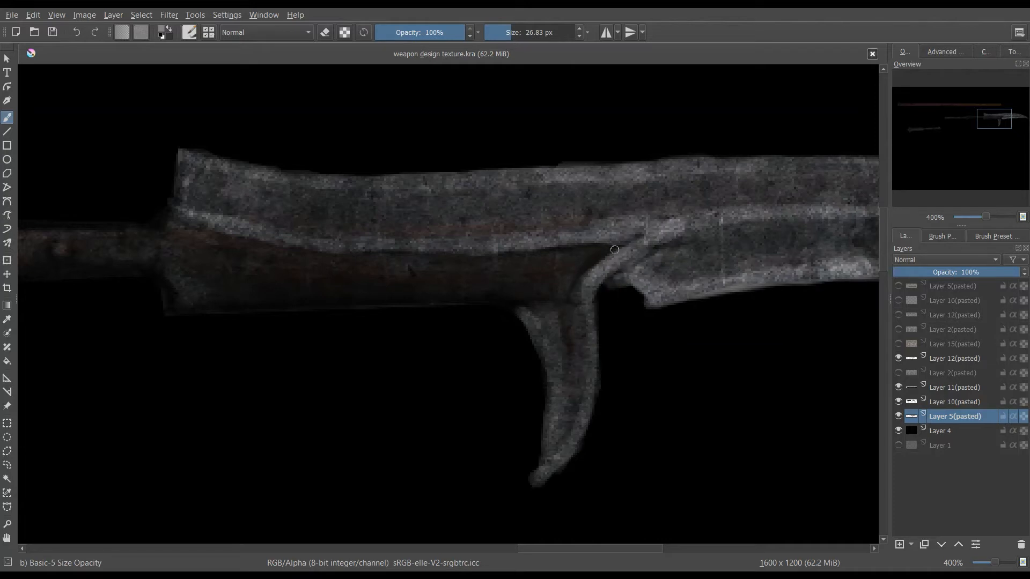
{"action": "mouse_move", "coordinate": [508, 231]}
{"action": "left_mouse_down"}
{"action": "mouse_move", "coordinate": [514, 297]}
{"action": "mouse_move", "coordinate": [550, 271]}
{"action": "mouse_move", "coordinate": [517, 307]}
{"action": "mouse_move", "coordinate": [572, 237]}
{"action": "left_mouse_up"}
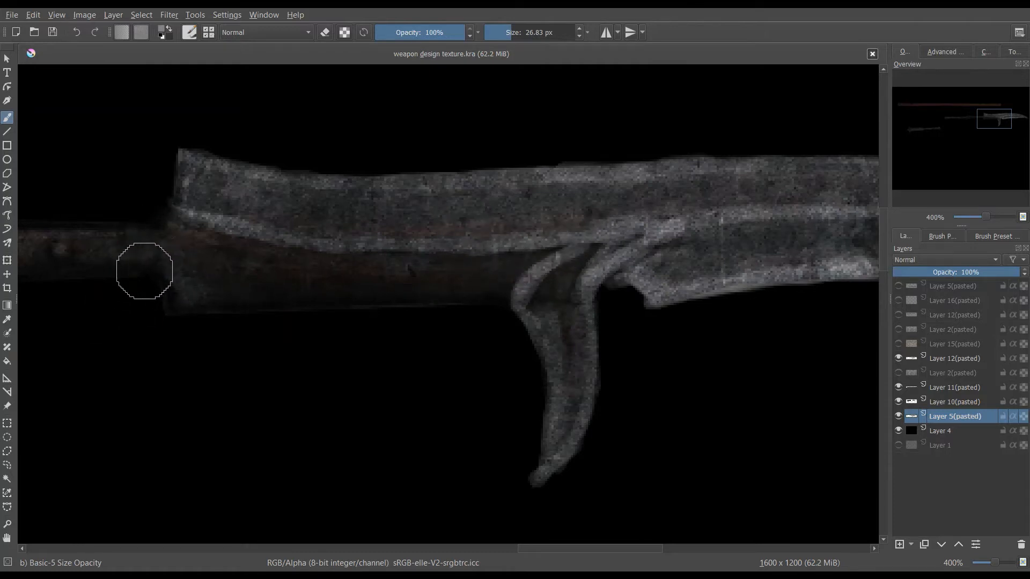
- Paint two light gray streaks where the guard meets the shaft, and tone them down with a 67.51 px dark brush
{"action": "left_click_drag", "start_coordinate": [176, 265], "coordinate": [252, 269]}
{"action": "left_click_drag", "start_coordinate": [156, 228], "coordinate": [212, 230]}
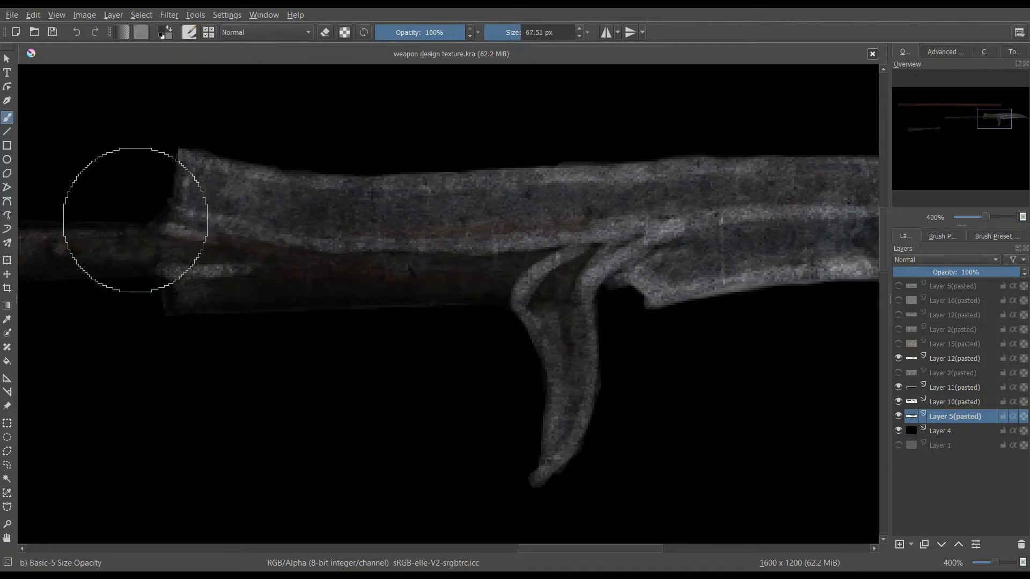
{"action": "mouse_move", "coordinate": [202, 244]}
{"action": "left_mouse_down"}
{"action": "mouse_move", "coordinate": [202, 260]}
{"action": "mouse_move", "coordinate": [252, 281]}
{"action": "left_mouse_up"}
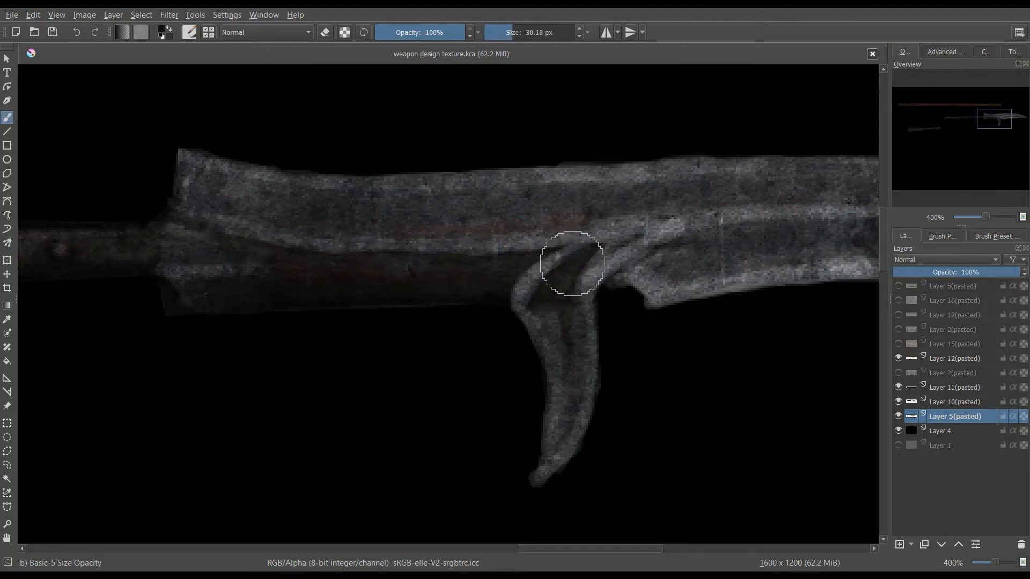
- With a 30.18 px brush, darken the creases around the hook's base, under the guard's upper border and beside the blade notch
{"action": "left_click_drag", "start_coordinate": [547, 261], "coordinate": [514, 293]}
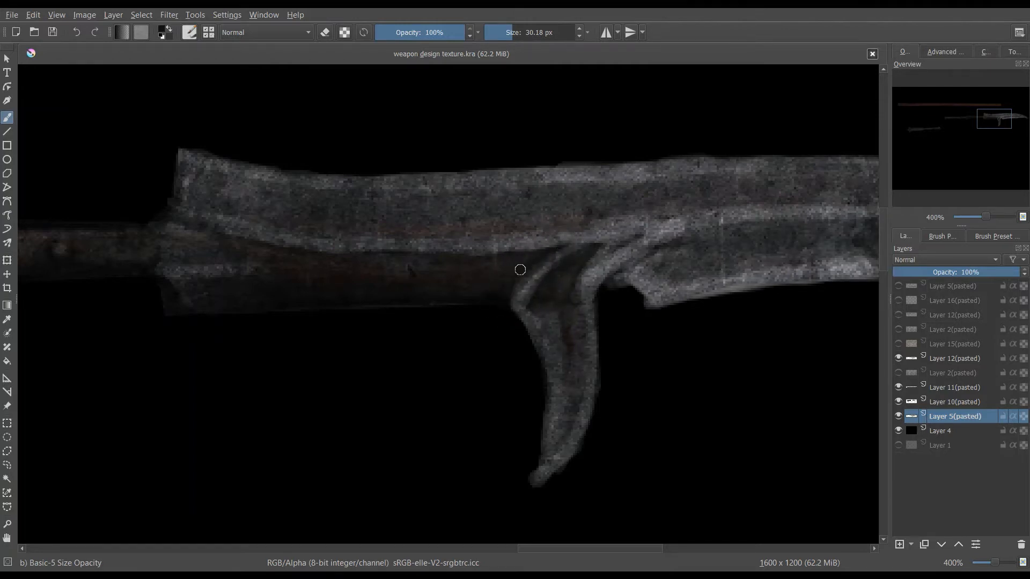
{"action": "left_click_drag", "start_coordinate": [553, 247], "coordinate": [474, 250]}
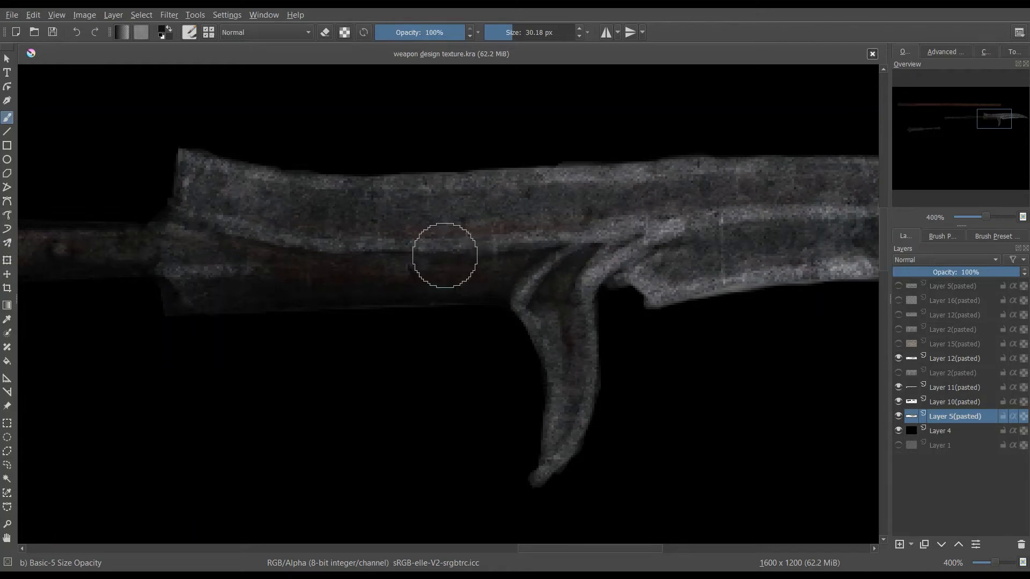
{"action": "mouse_move", "coordinate": [556, 247]}
{"action": "left_mouse_down"}
{"action": "mouse_move", "coordinate": [635, 240]}
{"action": "mouse_move", "coordinate": [605, 251]}
{"action": "mouse_move", "coordinate": [614, 246]}
{"action": "left_mouse_up"}
{"action": "mouse_move", "coordinate": [575, 284]}
{"action": "left_mouse_down"}
{"action": "mouse_move", "coordinate": [570, 297]}
{"action": "mouse_move", "coordinate": [579, 279]}
{"action": "left_mouse_up"}
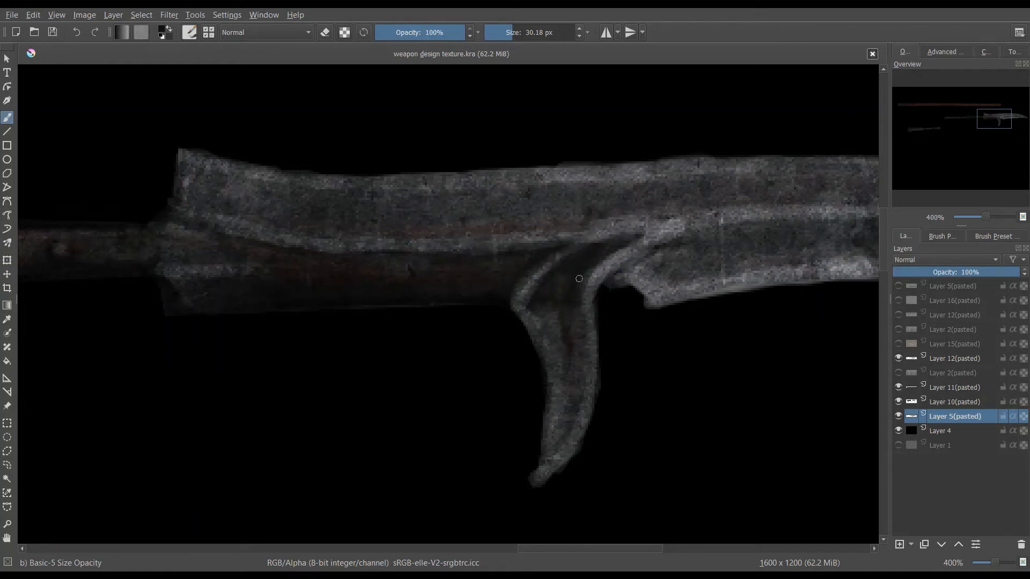
{"action": "left_click_drag", "start_coordinate": [666, 242], "coordinate": [635, 271]}
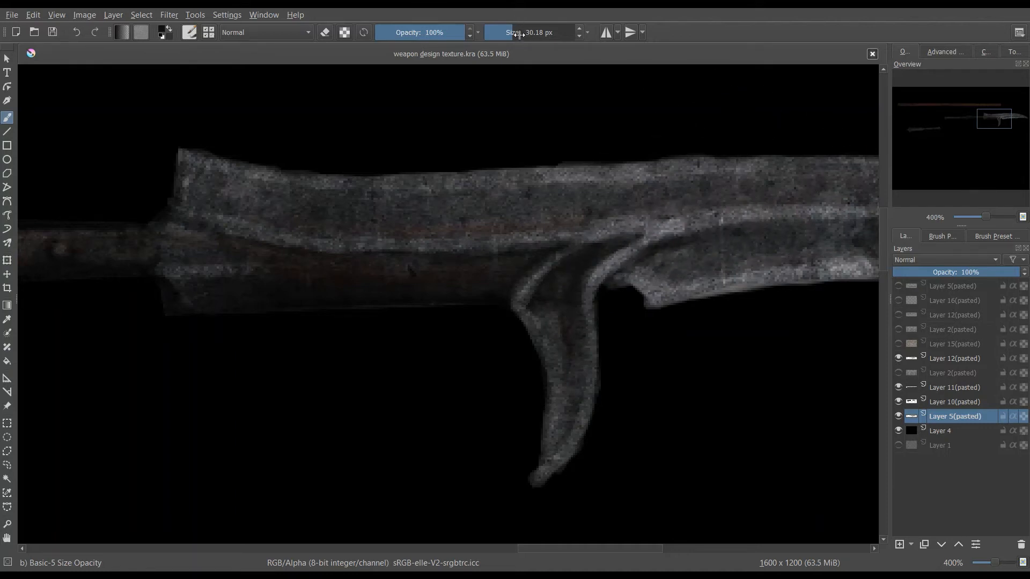
- With the Airbrush Soft preset at 8.43 px, deepen the shading beside the blade's ridge and paint a lighter ridge up the hook's middle
{"action": "left_click_drag", "start_coordinate": [519, 35], "coordinate": [552, 34]}
{"action": "left_click", "coordinate": [992, 236]}
{"action": "left_click", "coordinate": [944, 267]}
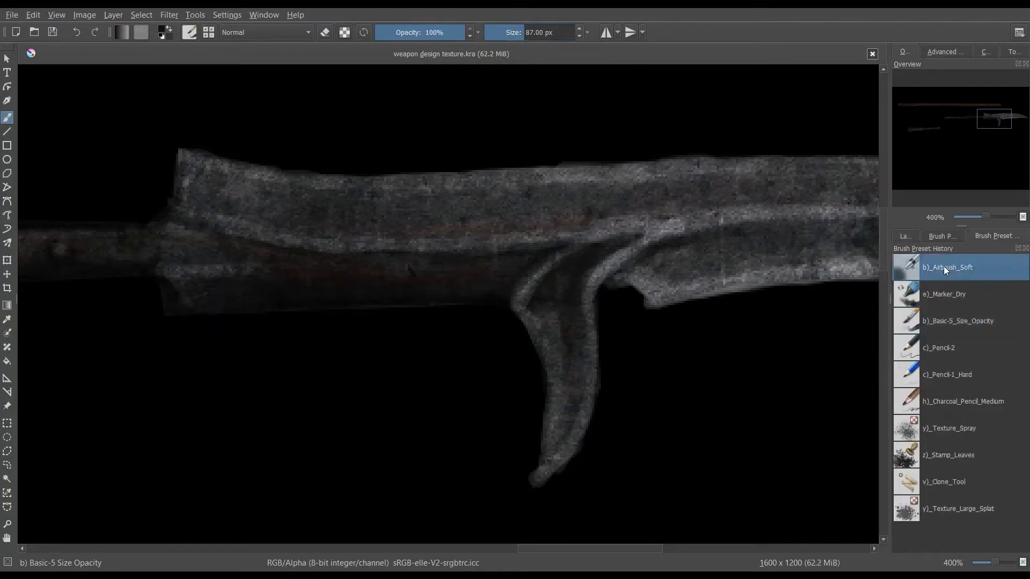
{"action": "left_click", "coordinate": [526, 34]}
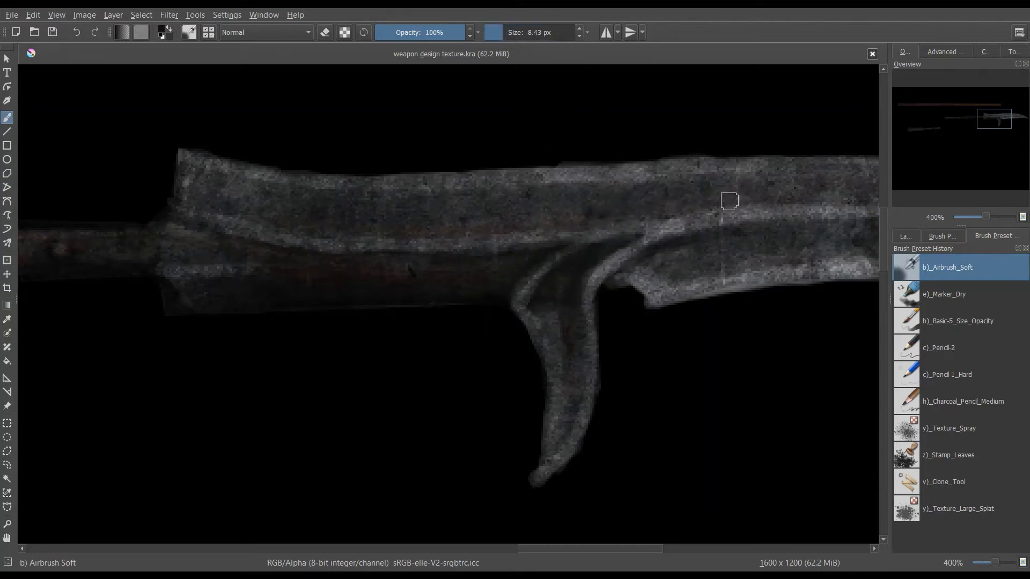
{"action": "left_click_drag", "start_coordinate": [972, 139], "coordinate": [1004, 127]}
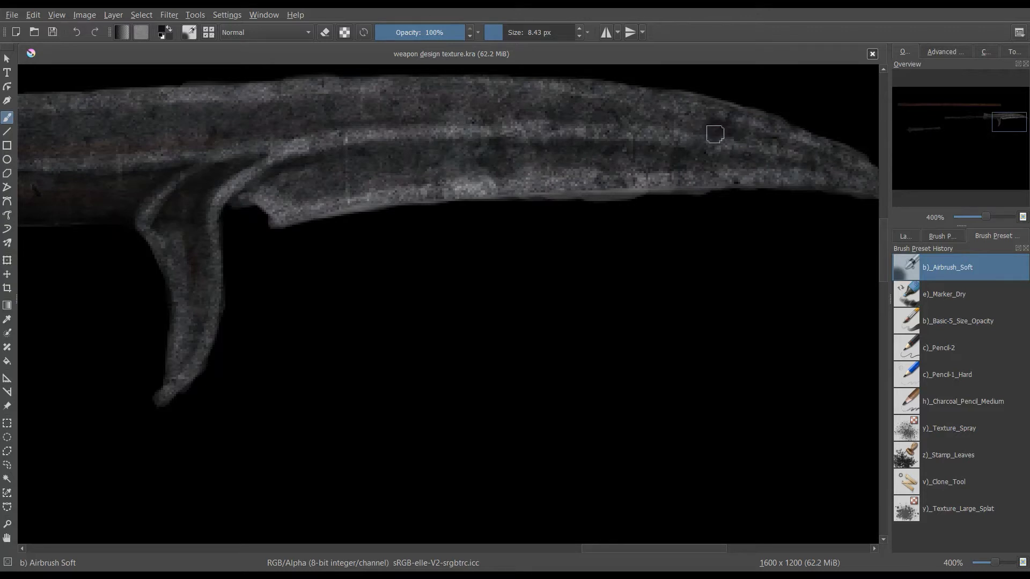
{"action": "left_click_drag", "start_coordinate": [1020, 131], "coordinate": [998, 117]}
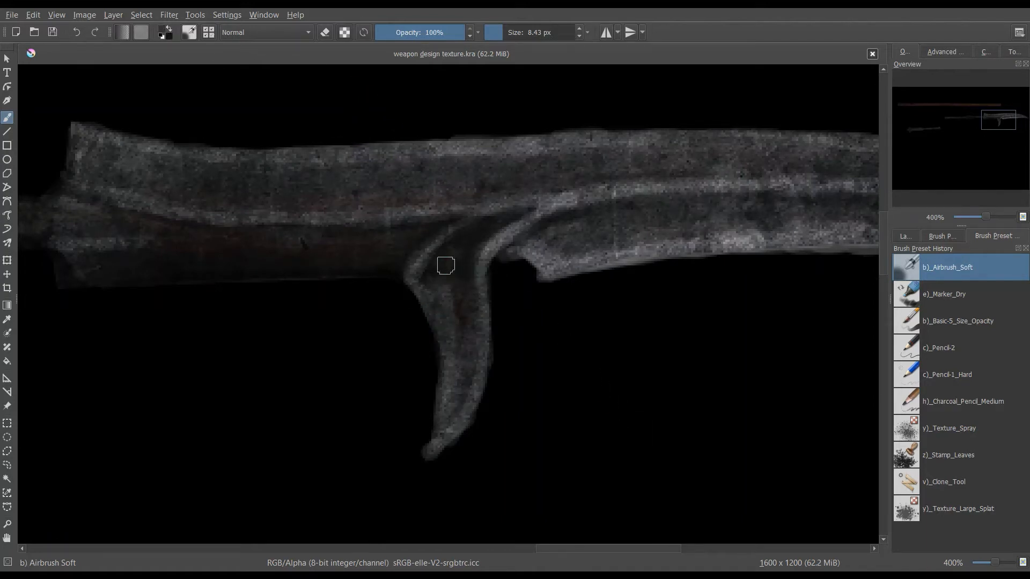
{"action": "mouse_move", "coordinate": [446, 265]}
{"action": "left_mouse_down"}
{"action": "mouse_move", "coordinate": [451, 301]}
{"action": "mouse_move", "coordinate": [461, 241]}
{"action": "left_mouse_up"}
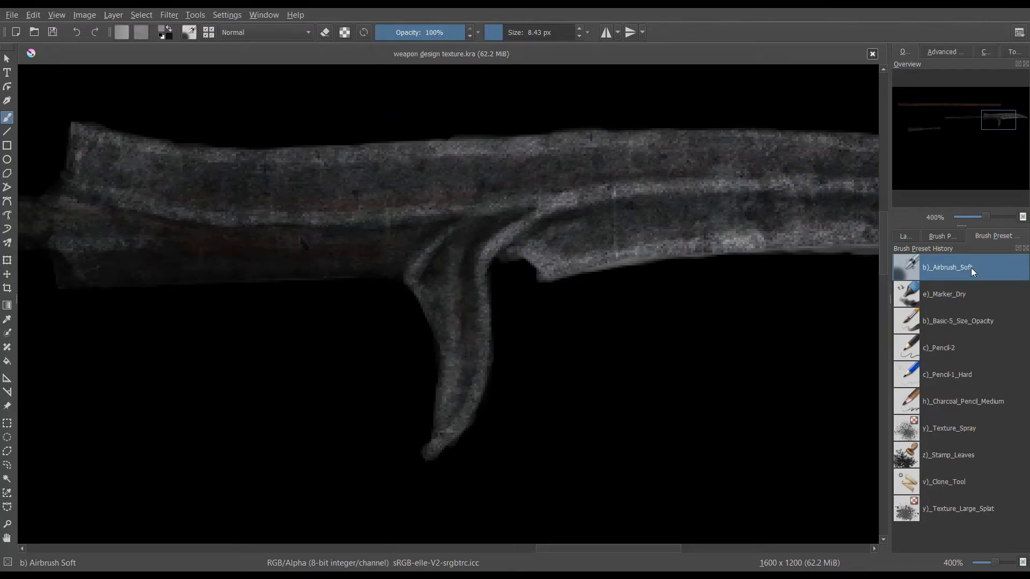
- With Pencil-2 at 10 px, highlight the hook, notch and central ridge in light gray, and darken the bright patch near the lower edge
{"action": "left_click", "coordinate": [943, 347]}
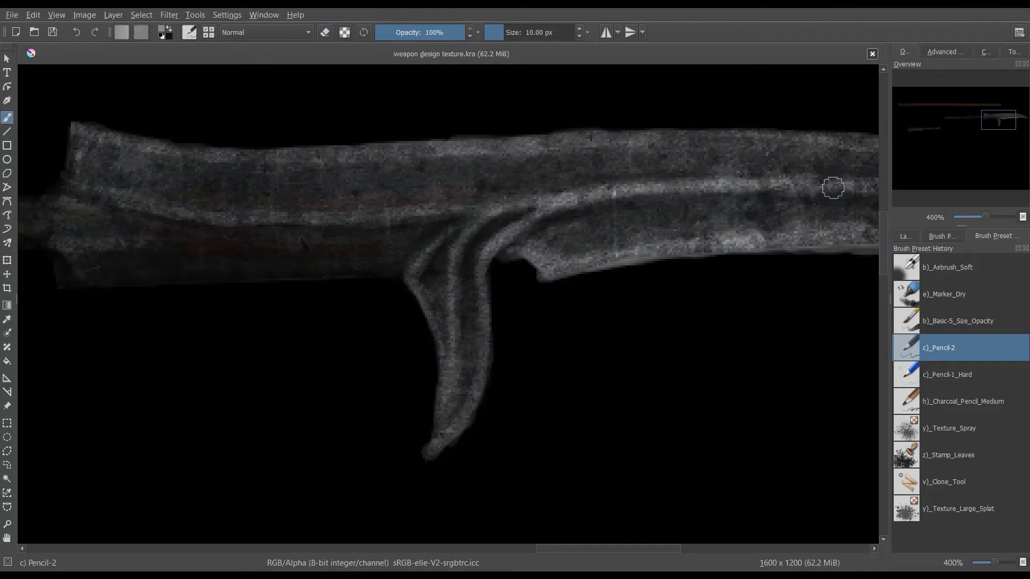
{"action": "left_click_drag", "start_coordinate": [996, 124], "coordinate": [1008, 126]}
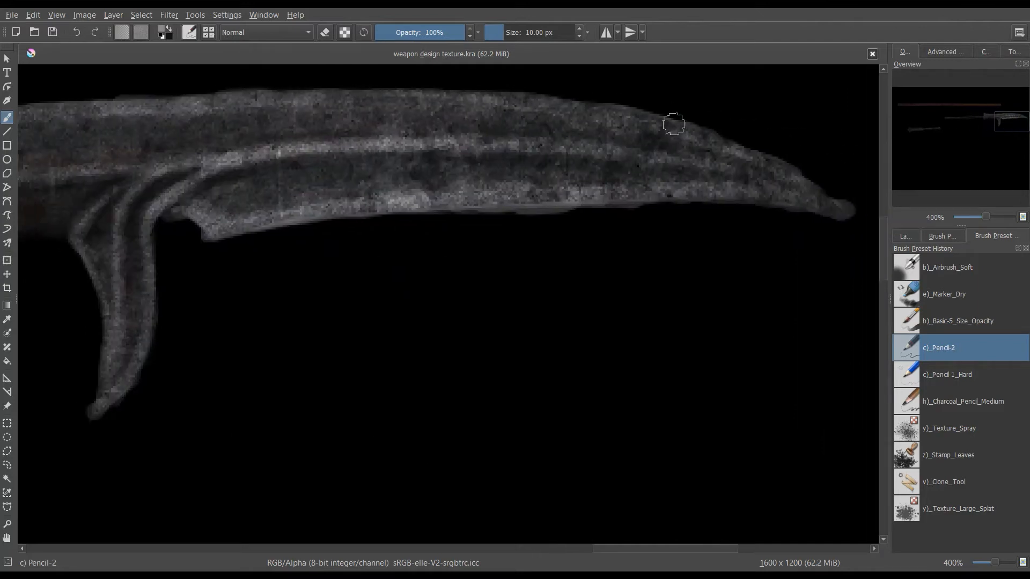
{"action": "mouse_move", "coordinate": [179, 220]}
{"action": "left_mouse_down"}
{"action": "mouse_move", "coordinate": [175, 211]}
{"action": "mouse_move", "coordinate": [154, 228]}
{"action": "left_mouse_up"}
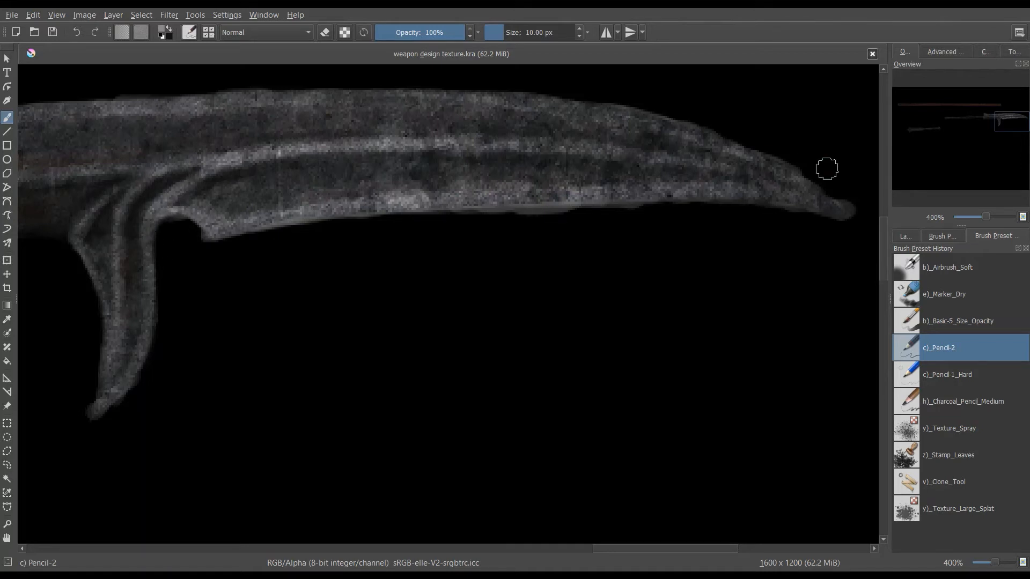
{"action": "left_click", "coordinate": [173, 30]}
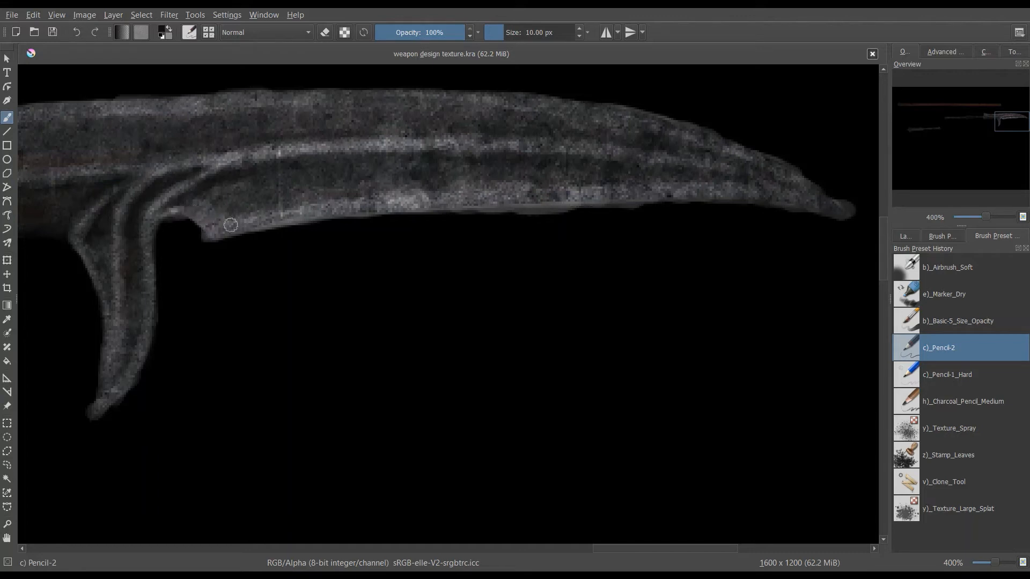
{"action": "left_click_drag", "start_coordinate": [395, 191], "coordinate": [427, 194]}
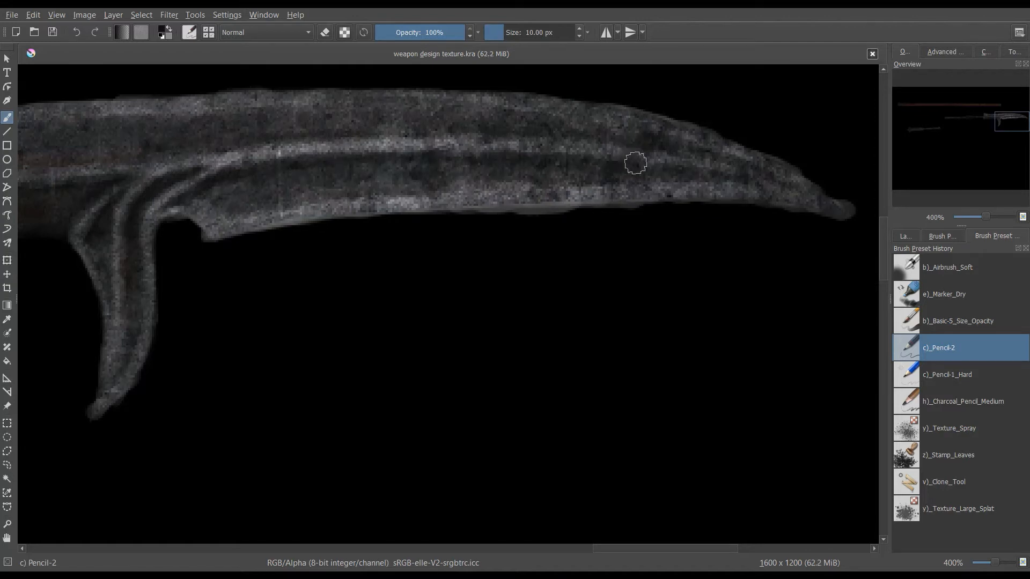
- Paint thin light gray streaks across the guard's rear end and along the blade's lower rear border
{"action": "left_click_drag", "start_coordinate": [1008, 130], "coordinate": [987, 123]}
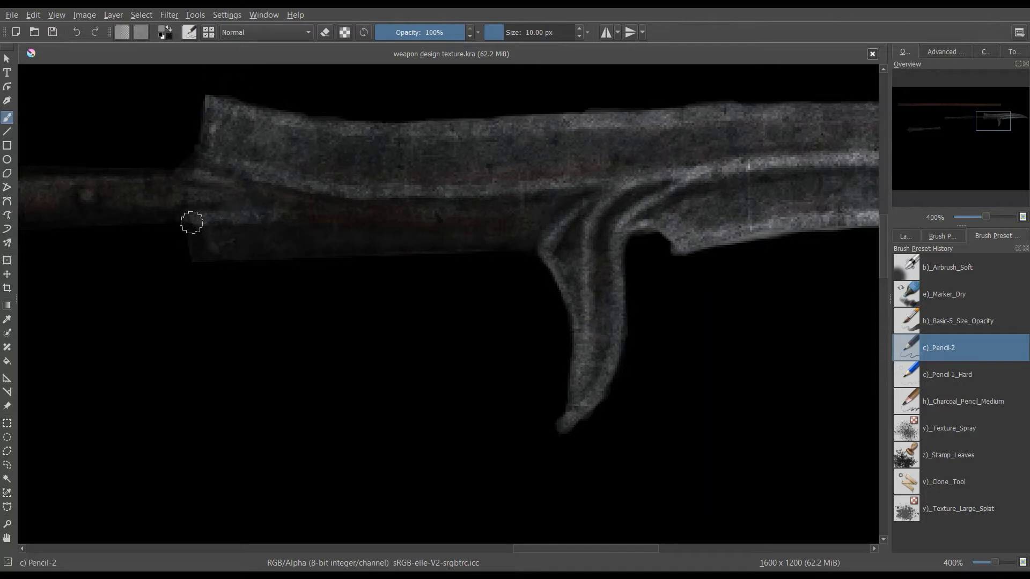
{"action": "left_click_drag", "start_coordinate": [192, 221], "coordinate": [285, 214]}
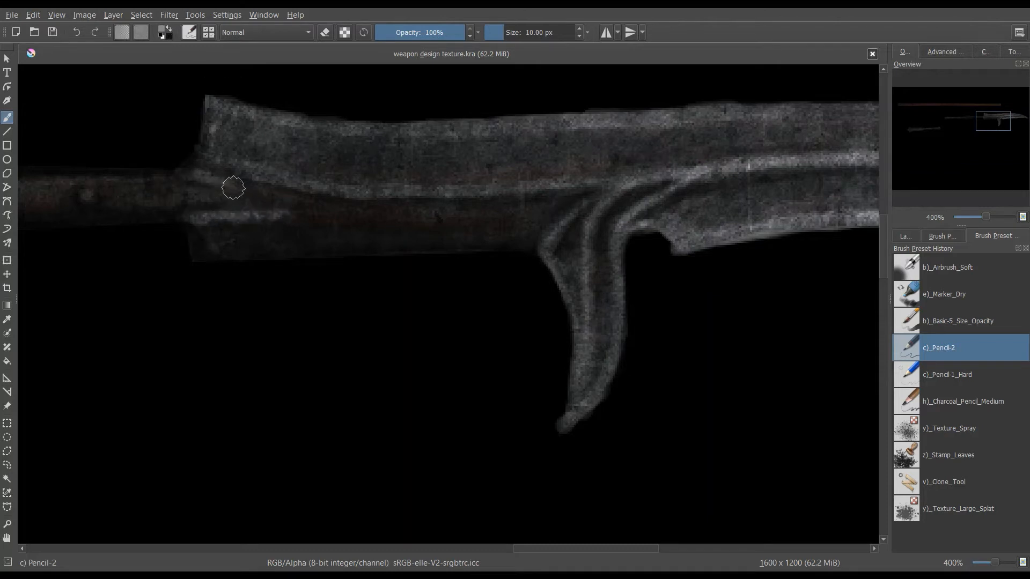
{"action": "left_click_drag", "start_coordinate": [192, 173], "coordinate": [246, 190]}
{"action": "left_click_drag", "start_coordinate": [207, 155], "coordinate": [277, 175]}
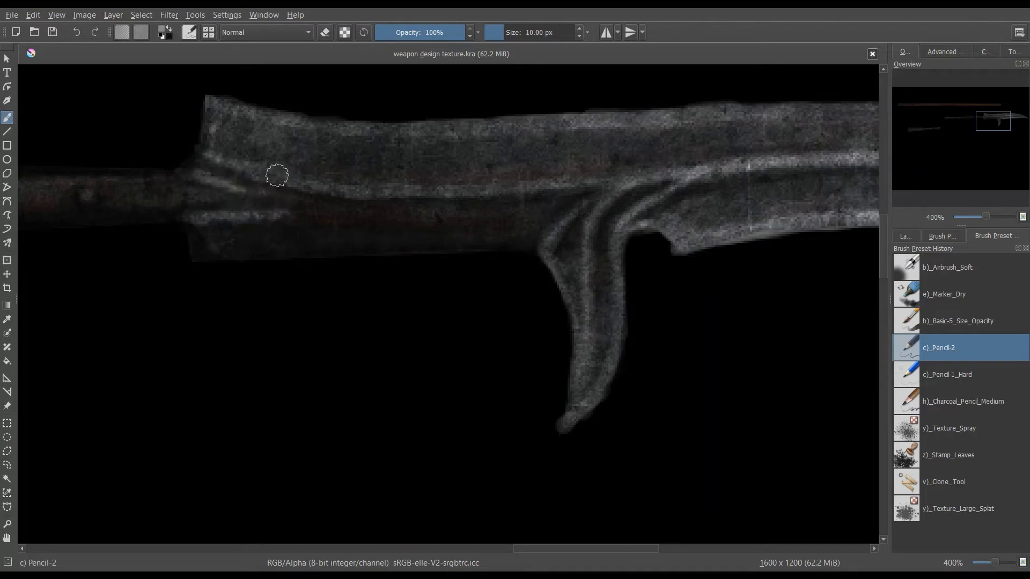
- Highlight the blade's upper edge in light gray from the rear corner to above the hook
{"action": "left_click_drag", "start_coordinate": [216, 101], "coordinate": [362, 127]}
{"action": "left_click_drag", "start_coordinate": [292, 117], "coordinate": [380, 127]}
{"action": "left_click_drag", "start_coordinate": [394, 127], "coordinate": [451, 126]}
{"action": "left_click_drag", "start_coordinate": [412, 126], "coordinate": [493, 123]}
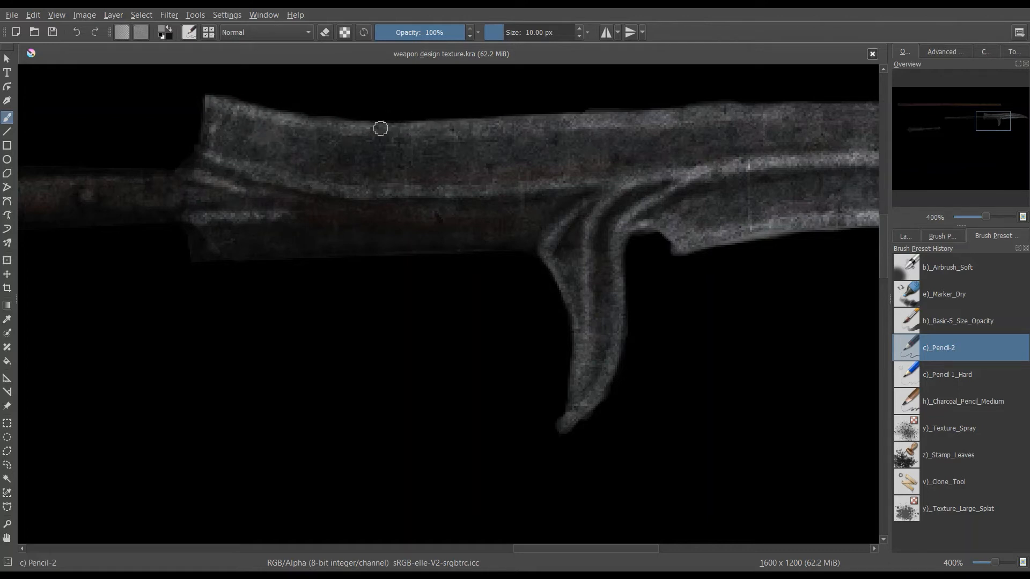
{"action": "left_click_drag", "start_coordinate": [301, 118], "coordinate": [268, 110]}
{"action": "left_click_drag", "start_coordinate": [502, 124], "coordinate": [799, 110]}
{"action": "left_click_drag", "start_coordinate": [724, 110], "coordinate": [852, 108]}
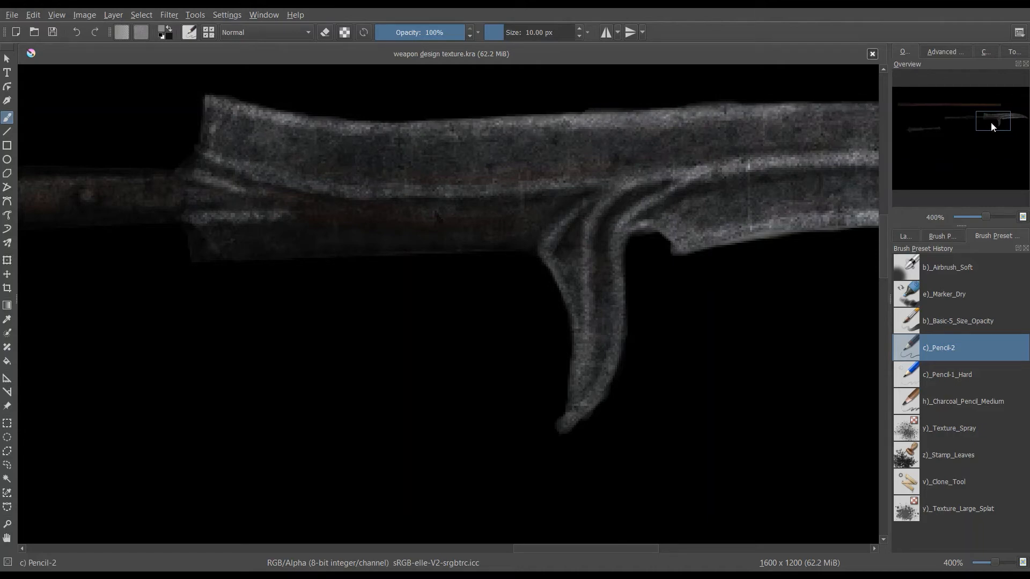
- Continue the light gray highlight along the blade's upper edge from above the hook toward the tip
{"action": "left_click_drag", "start_coordinate": [993, 123], "coordinate": [1005, 122]}
{"action": "left_click_drag", "start_coordinate": [427, 120], "coordinate": [494, 118]}
{"action": "mouse_move", "coordinate": [447, 119]}
{"action": "left_mouse_down"}
{"action": "mouse_move", "coordinate": [563, 120]}
{"action": "mouse_move", "coordinate": [433, 124]}
{"action": "mouse_move", "coordinate": [607, 126]}
{"action": "left_mouse_up"}
{"action": "left_click_drag", "start_coordinate": [505, 124], "coordinate": [664, 132]}
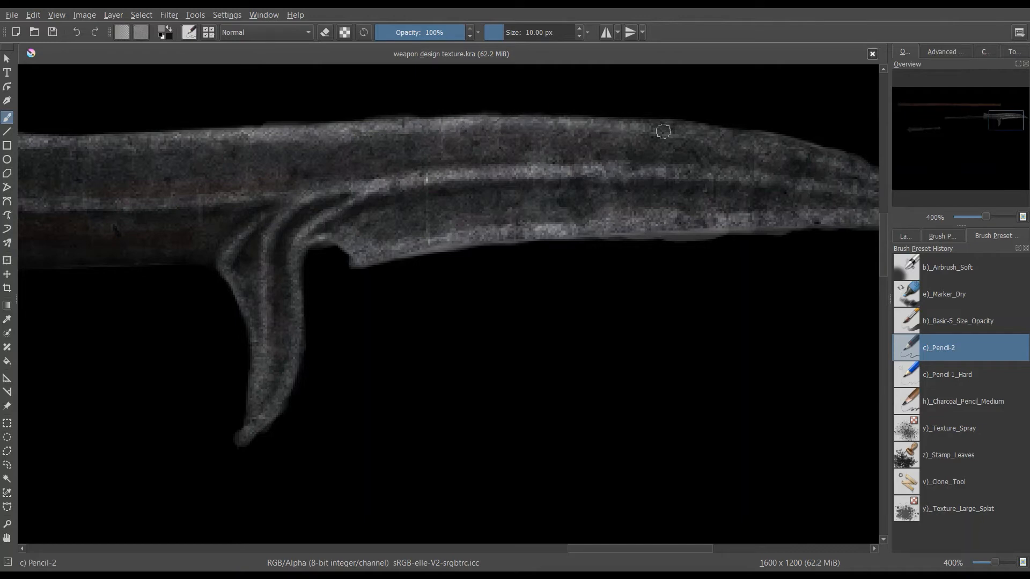
{"action": "left_click_drag", "start_coordinate": [589, 124], "coordinate": [719, 131]}
{"action": "left_click_drag", "start_coordinate": [627, 124], "coordinate": [747, 137]}
{"action": "left_click_drag", "start_coordinate": [662, 124], "coordinate": [766, 143]}
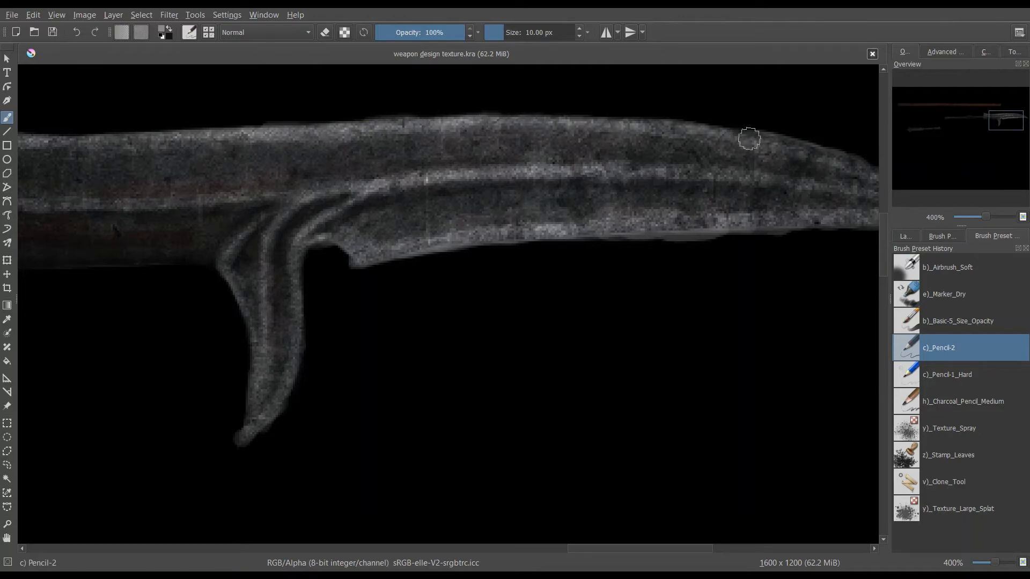
- Highlight the upper edge down to the blade's tip and brighten the lower cutting edge in light gray
{"action": "left_click_drag", "start_coordinate": [1014, 128], "coordinate": [1024, 130]}
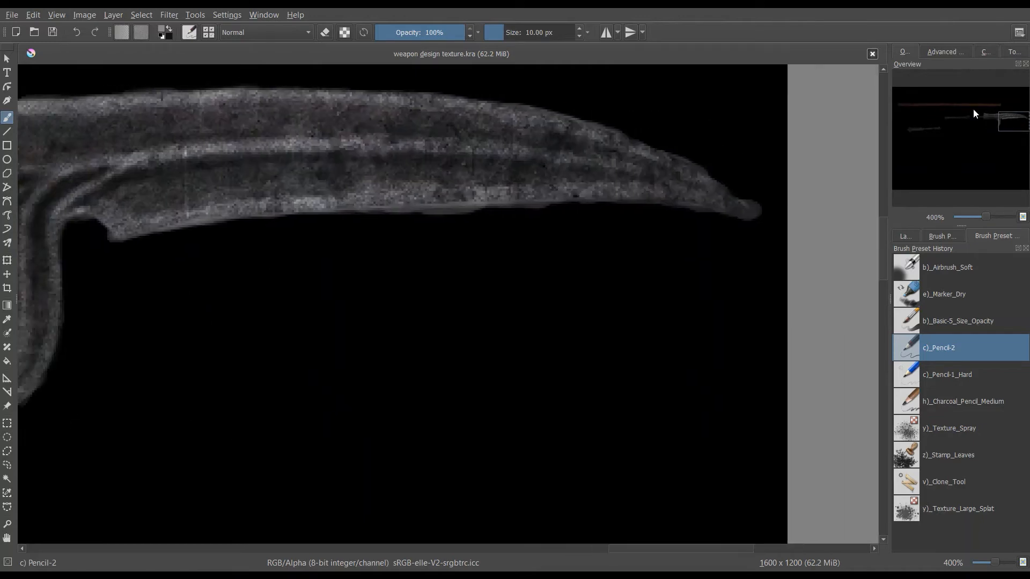
{"action": "left_click_drag", "start_coordinate": [636, 143], "coordinate": [713, 188]}
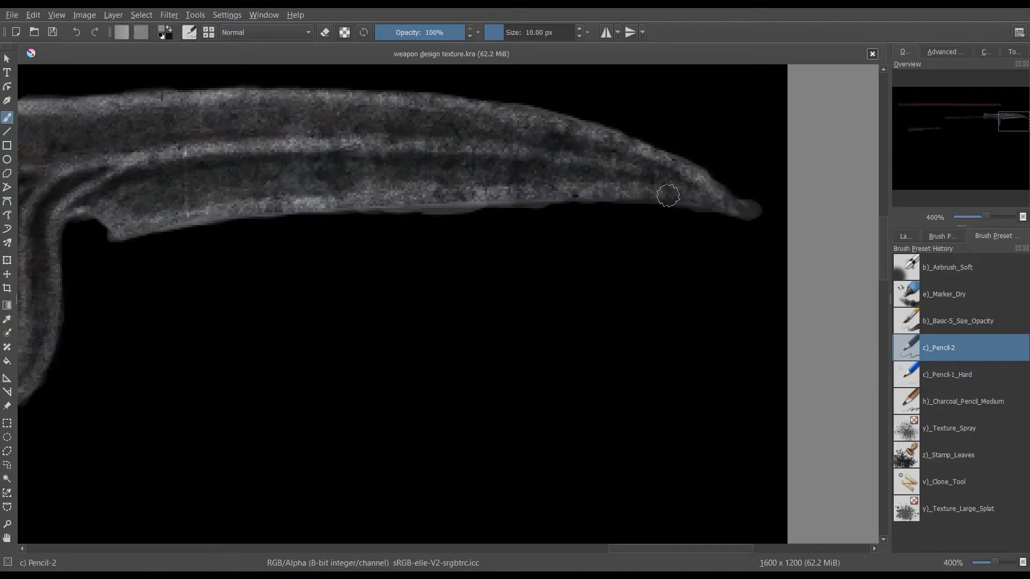
{"action": "mouse_move", "coordinate": [620, 192]}
{"action": "left_mouse_down"}
{"action": "mouse_move", "coordinate": [735, 202]}
{"action": "mouse_move", "coordinate": [549, 194]}
{"action": "left_mouse_up"}
{"action": "left_click_drag", "start_coordinate": [596, 195], "coordinate": [364, 203]}
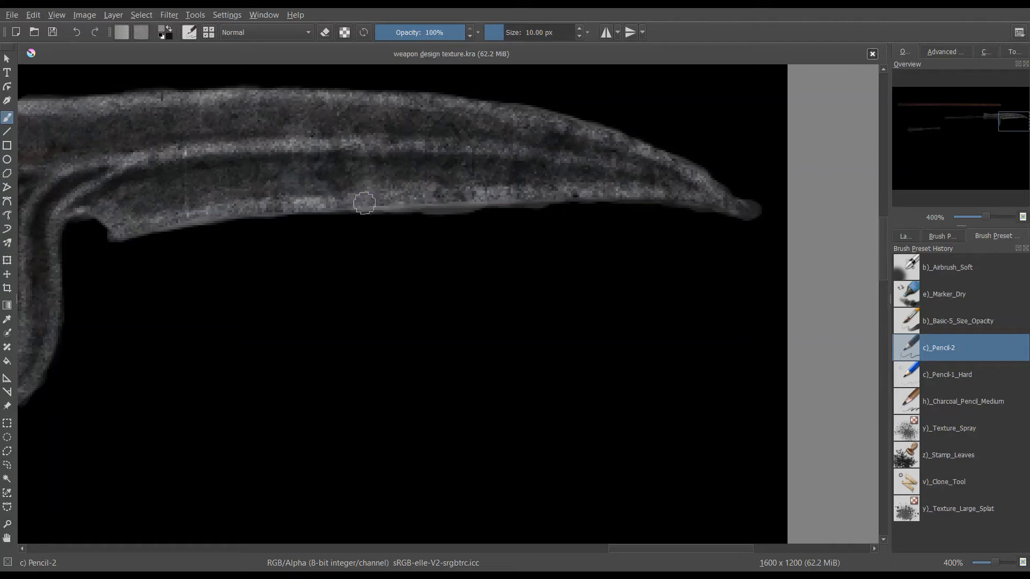
- Dab five light gray rivet highlights along the shaft, from beside the guard to the pointed end cap
{"action": "mouse_move", "coordinate": [983, 217]}
{"action": "left_mouse_down"}
{"action": "mouse_move", "coordinate": [970, 217]}
{"action": "mouse_move", "coordinate": [978, 220]}
{"action": "left_mouse_up"}
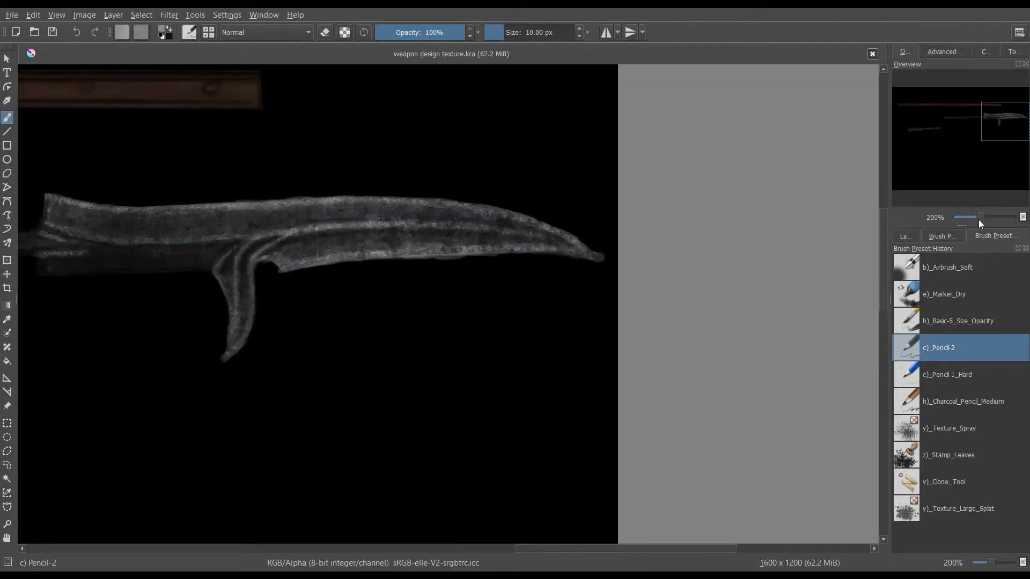
{"action": "left_click_drag", "start_coordinate": [989, 123], "coordinate": [961, 124]}
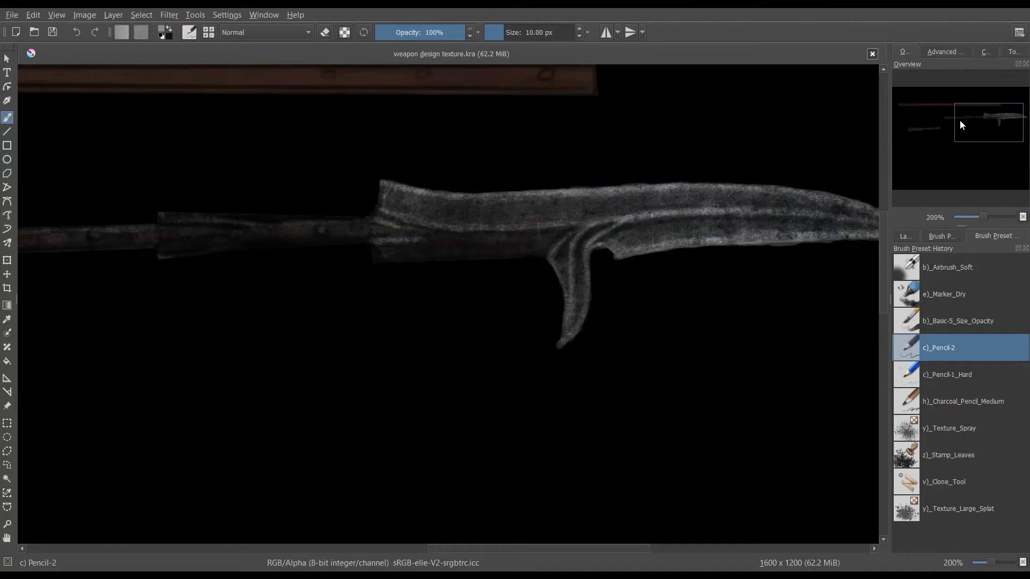
{"action": "left_click_drag", "start_coordinate": [979, 217], "coordinate": [985, 213]}
{"action": "left_click_drag", "start_coordinate": [979, 119], "coordinate": [971, 124]}
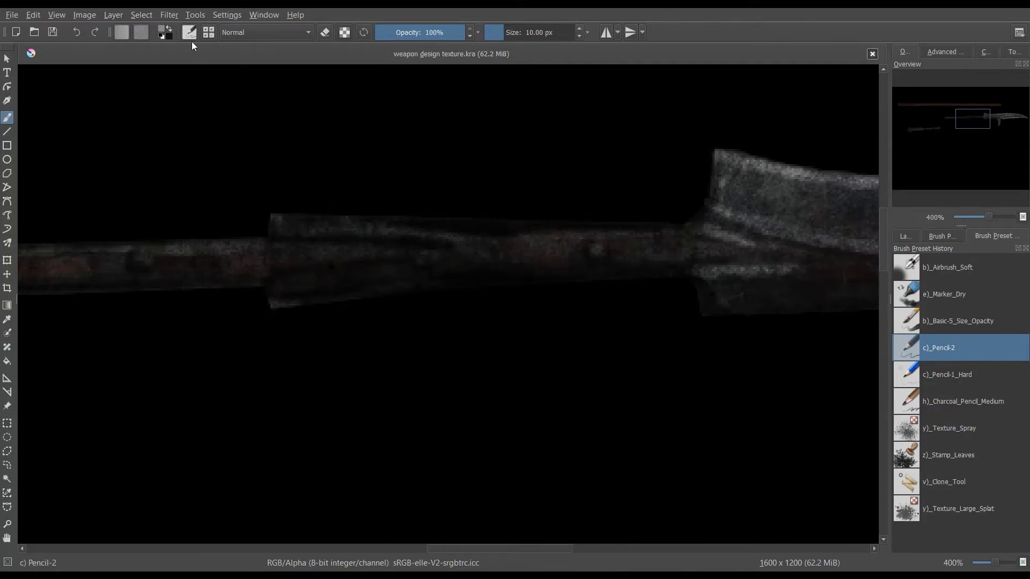
{"action": "left_click", "coordinate": [596, 249]}
{"action": "left_click", "coordinate": [430, 255]}
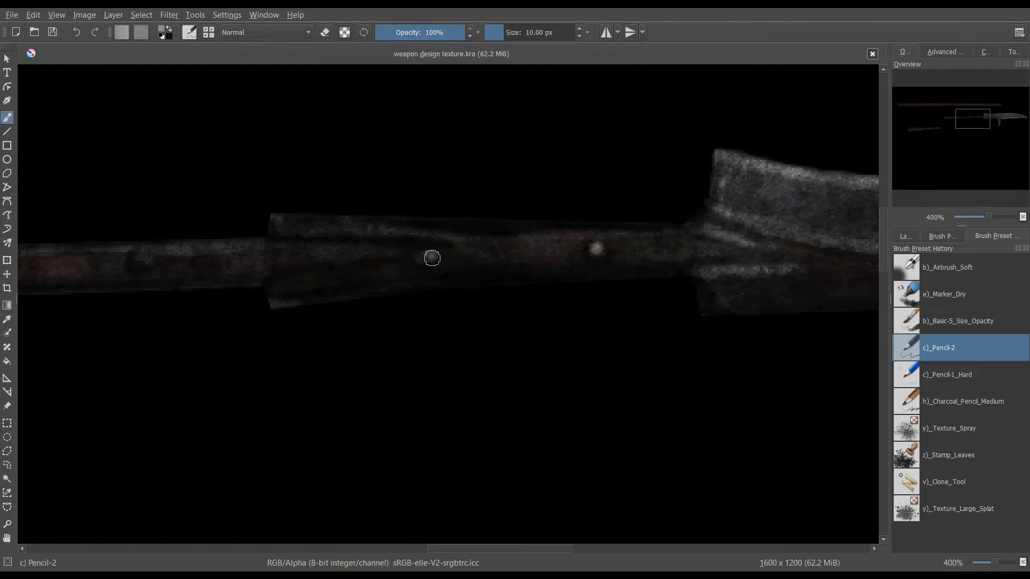
{"action": "left_click", "coordinate": [140, 258]}
{"action": "left_click_drag", "start_coordinate": [971, 124], "coordinate": [957, 125]}
{"action": "left_click", "coordinate": [259, 269]}
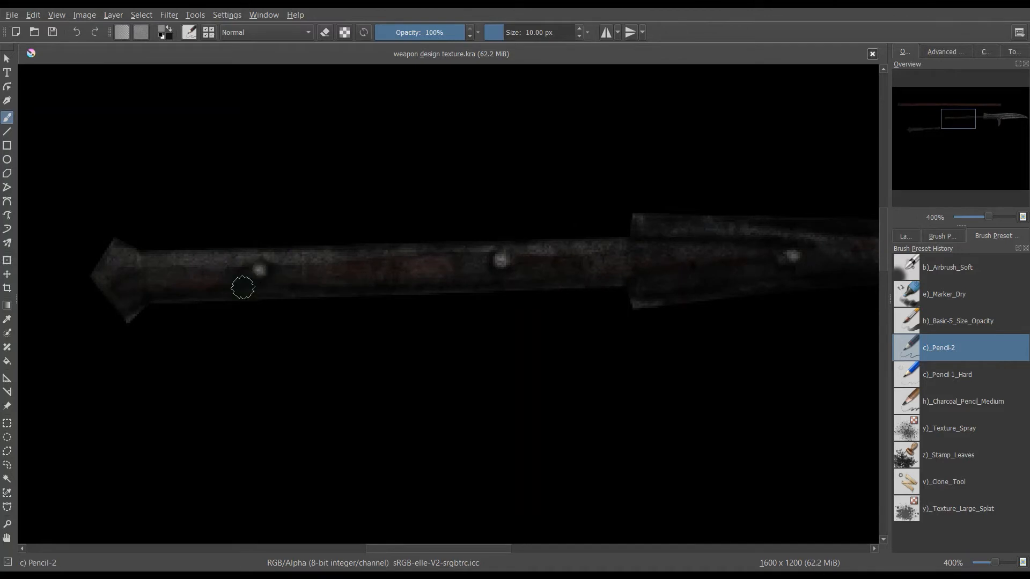
{"action": "left_click", "coordinate": [122, 279]}
- Paint light gray streaks along the upper and lower folds of the shaft's flared sleeve
{"action": "left_click_drag", "start_coordinate": [964, 113], "coordinate": [975, 126]}
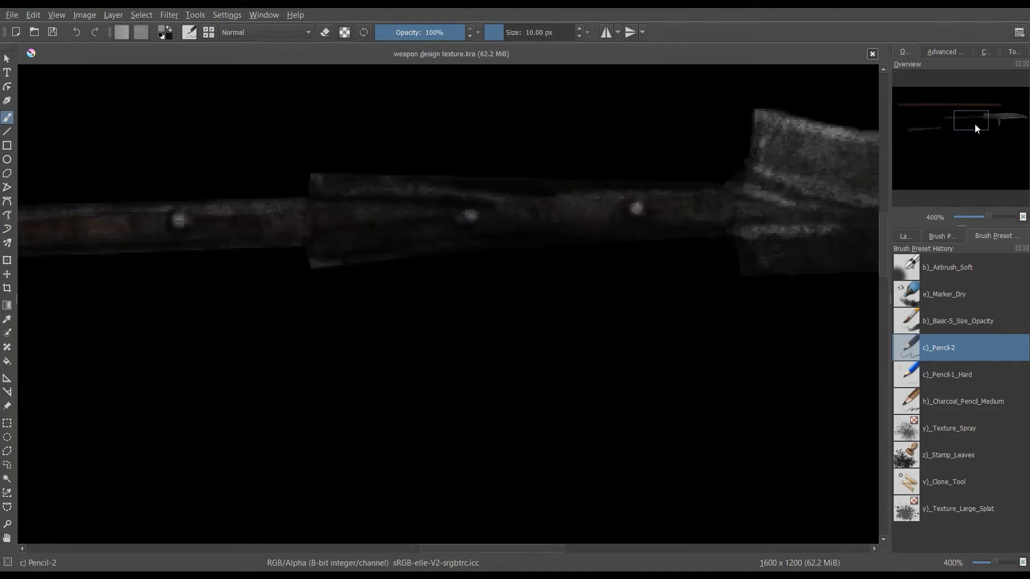
{"action": "left_click", "coordinate": [169, 27]}
{"action": "left_click_drag", "start_coordinate": [305, 199], "coordinate": [431, 200]}
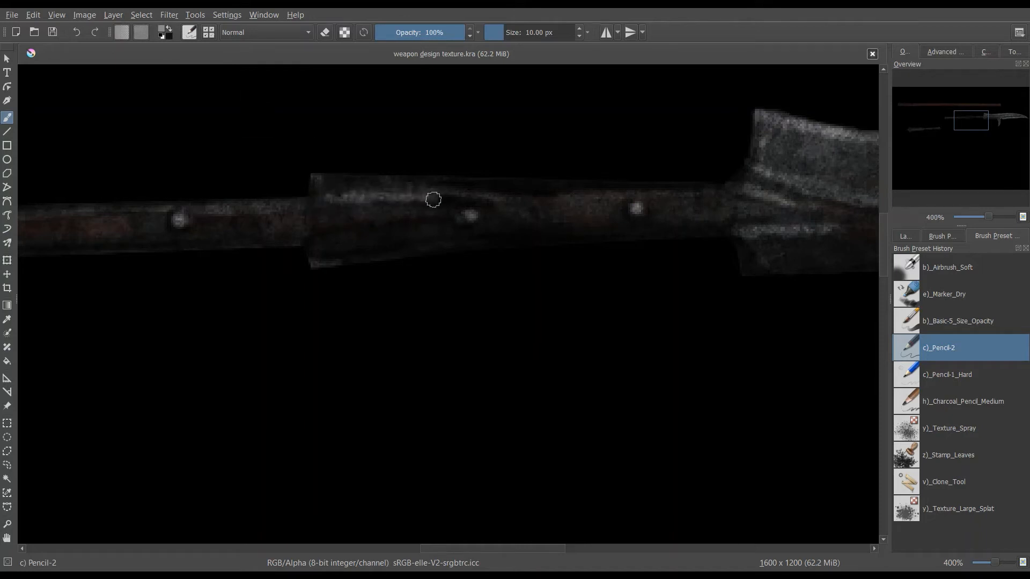
{"action": "mouse_move", "coordinate": [317, 244]}
{"action": "left_mouse_down"}
{"action": "mouse_move", "coordinate": [448, 237]}
{"action": "mouse_move", "coordinate": [322, 241]}
{"action": "left_mouse_up"}
- Paint a light gray highlight along the shaft's upper side from the flared sleeve to the pointed end cap
{"action": "mouse_move", "coordinate": [324, 202]}
{"action": "left_mouse_down"}
{"action": "mouse_move", "coordinate": [283, 213]}
{"action": "mouse_move", "coordinate": [301, 208]}
{"action": "mouse_move", "coordinate": [213, 211]}
{"action": "mouse_move", "coordinate": [239, 207]}
{"action": "left_mouse_up"}
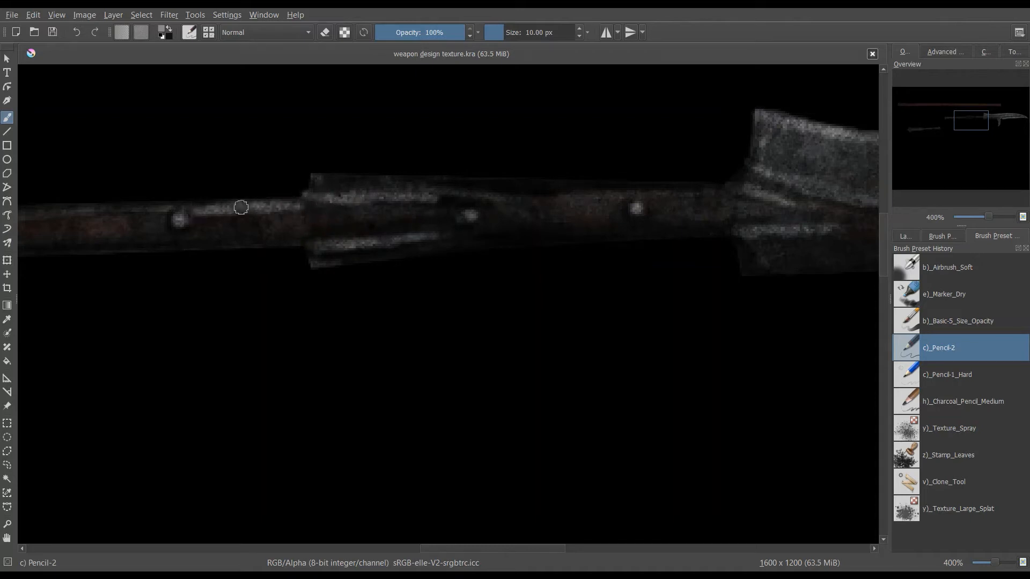
{"action": "left_click_drag", "start_coordinate": [964, 113], "coordinate": [944, 112]}
{"action": "mouse_move", "coordinate": [686, 245]}
{"action": "left_mouse_down"}
{"action": "mouse_move", "coordinate": [488, 252]}
{"action": "mouse_move", "coordinate": [410, 266]}
{"action": "mouse_move", "coordinate": [433, 262]}
{"action": "mouse_move", "coordinate": [302, 265]}
{"action": "left_mouse_up"}
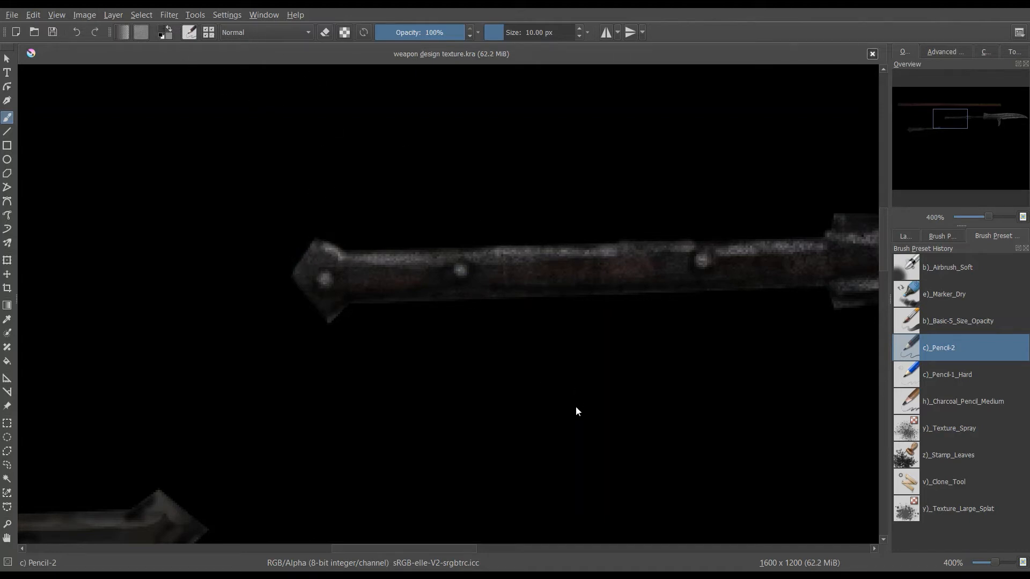
- Airbrush soft dark gray over the shaft's upper side between the flared sleeve and the guard, using Airbrush Soft at 30.18 px
{"action": "left_click", "coordinate": [949, 294]}
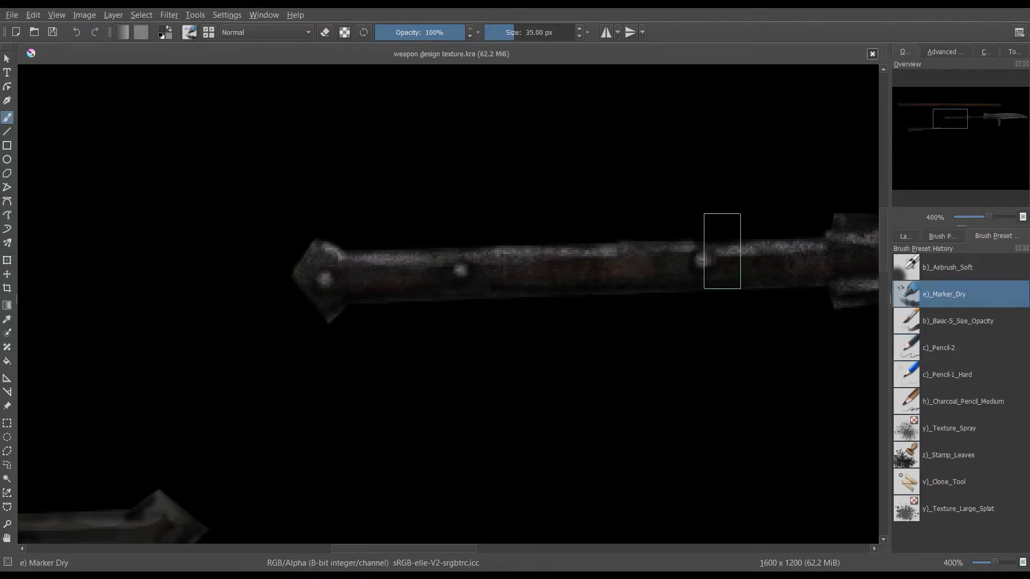
{"action": "left_click", "coordinate": [949, 267]}
{"action": "mouse_move", "coordinate": [558, 32]}
{"action": "left_mouse_down"}
{"action": "mouse_move", "coordinate": [506, 34]}
{"action": "mouse_move", "coordinate": [516, 33]}
{"action": "left_mouse_up"}
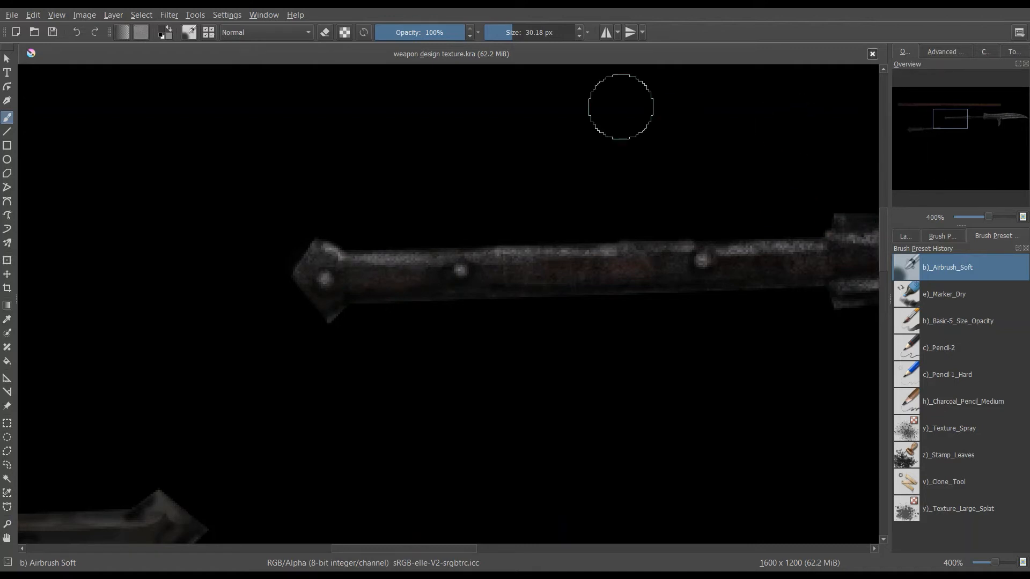
{"action": "left_click_drag", "start_coordinate": [955, 116], "coordinate": [968, 123]}
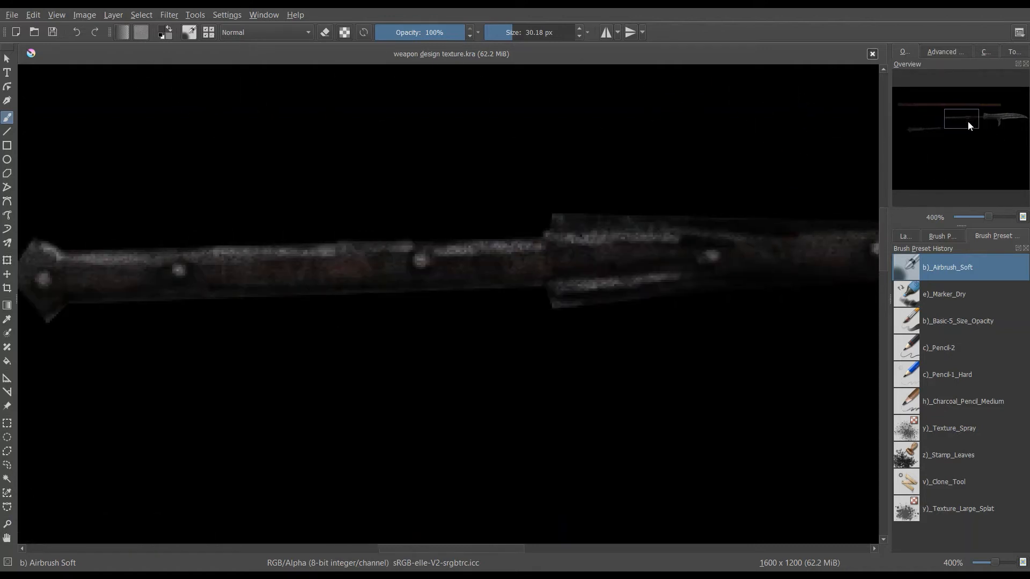
{"action": "left_click_drag", "start_coordinate": [984, 220], "coordinate": [995, 218]}
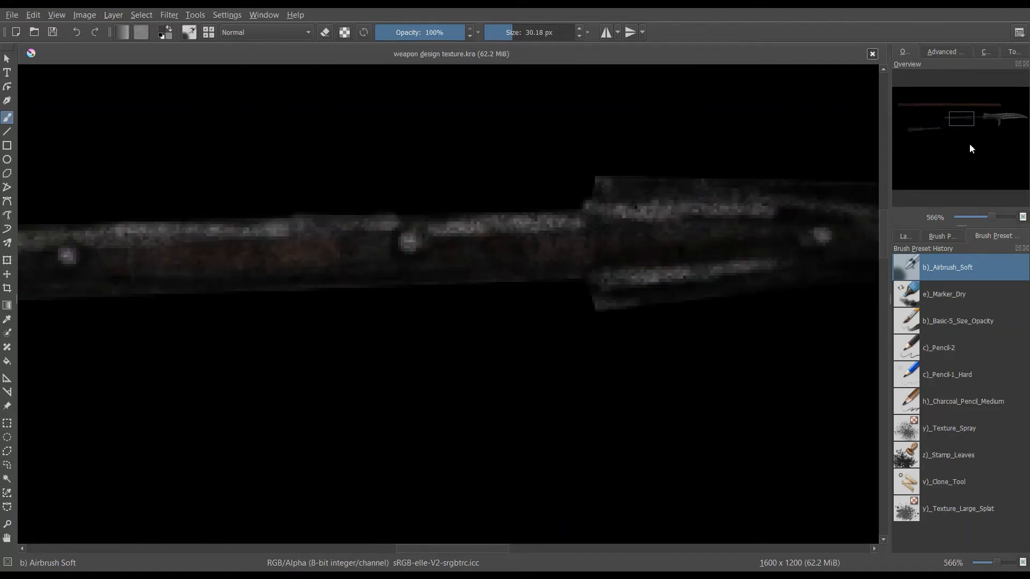
{"action": "left_click_drag", "start_coordinate": [969, 144], "coordinate": [973, 119]}
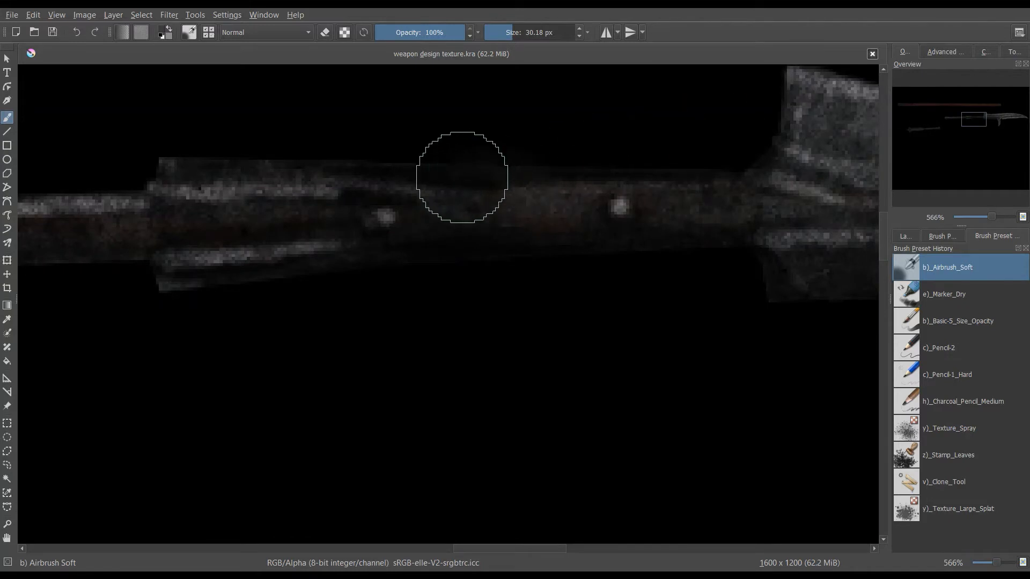
- Airbrush thin light gray edges along the flared sleeve and the shaft up to the guard with a 7.71 px brush
{"action": "left_click_drag", "start_coordinate": [498, 37], "coordinate": [496, 33]}
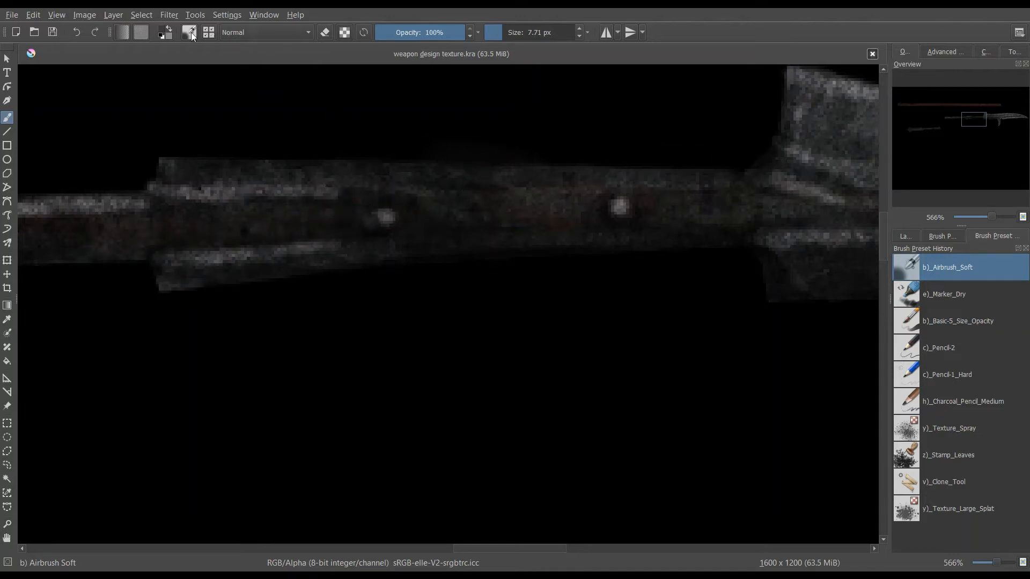
{"action": "left_click", "coordinate": [169, 31]}
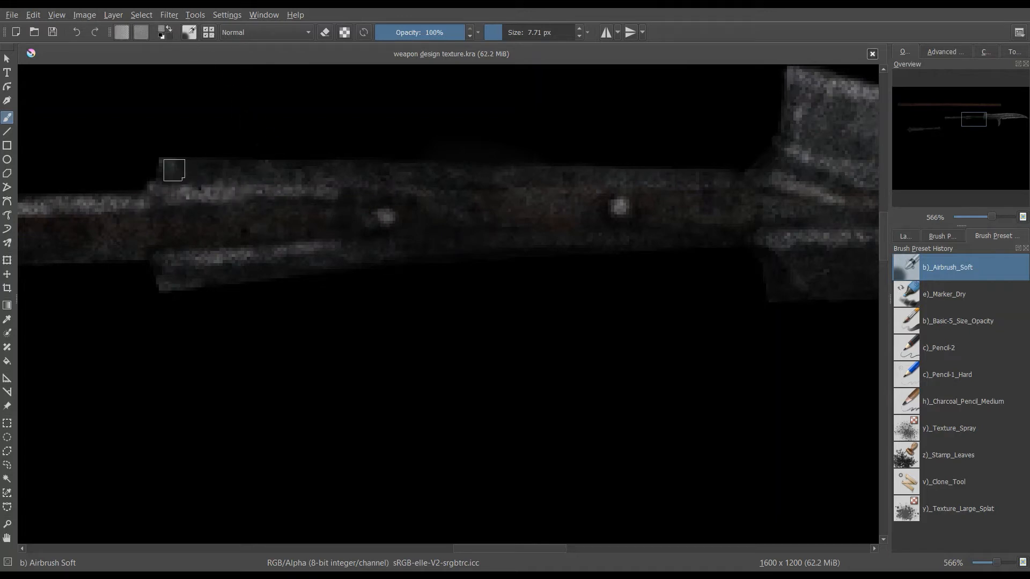
{"action": "mouse_move", "coordinate": [174, 170]}
{"action": "left_mouse_down"}
{"action": "mouse_move", "coordinate": [242, 155]}
{"action": "mouse_move", "coordinate": [222, 157]}
{"action": "mouse_move", "coordinate": [711, 163]}
{"action": "left_mouse_up"}
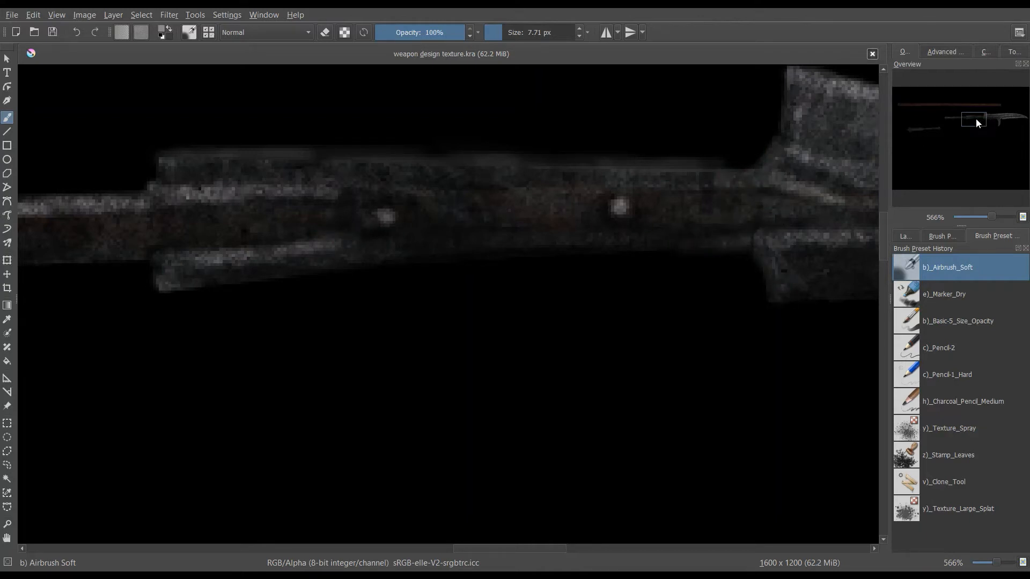
- Airbrush a faint light gray edge along the shaft's lower side and around the pointed end cap
{"action": "left_click_drag", "start_coordinate": [976, 119], "coordinate": [954, 120]}
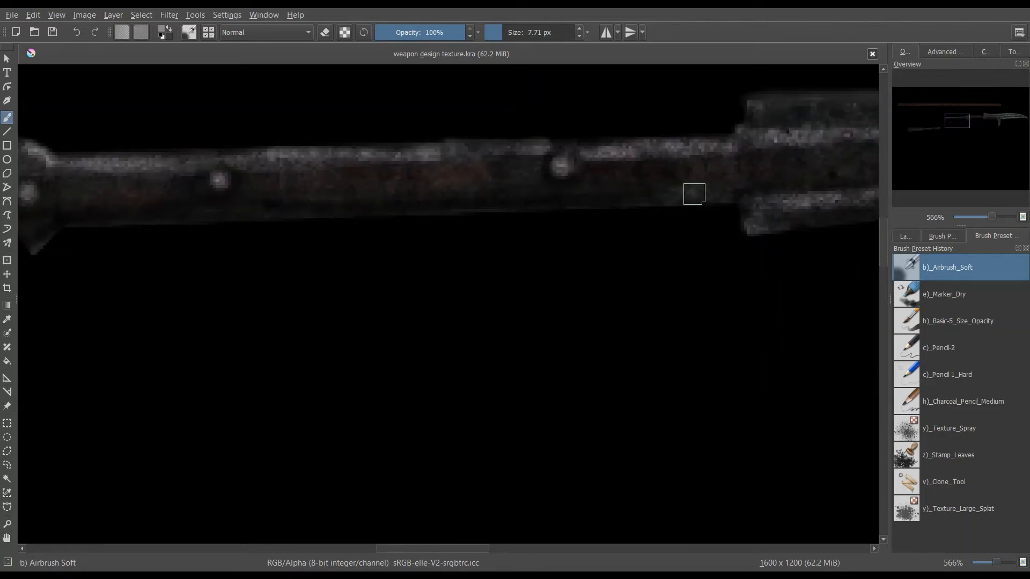
{"action": "mouse_move", "coordinate": [694, 194]}
{"action": "left_mouse_down"}
{"action": "mouse_move", "coordinate": [202, 207]}
{"action": "mouse_move", "coordinate": [50, 225]}
{"action": "left_mouse_up"}
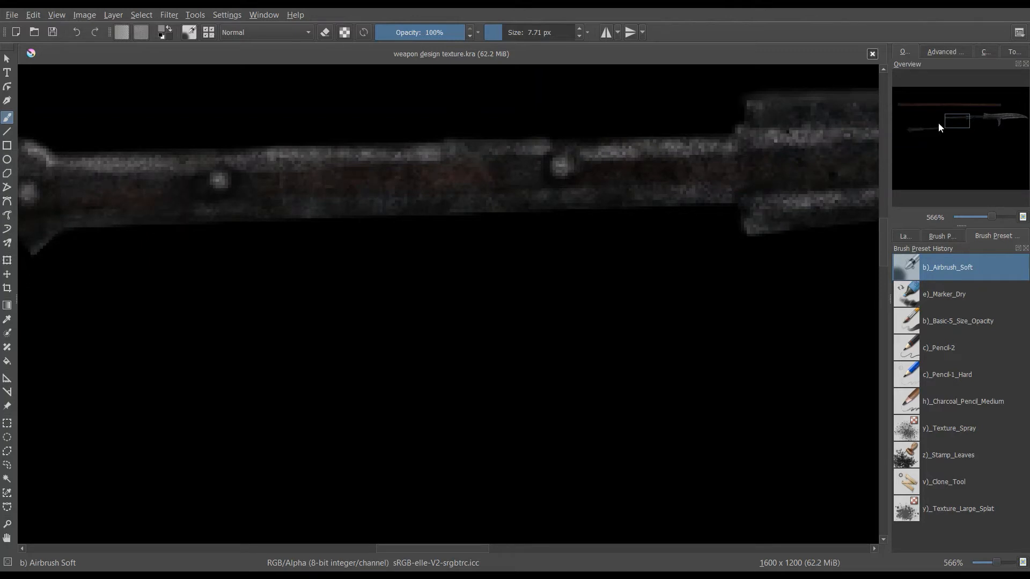
{"action": "left_click_drag", "start_coordinate": [960, 120], "coordinate": [951, 118]}
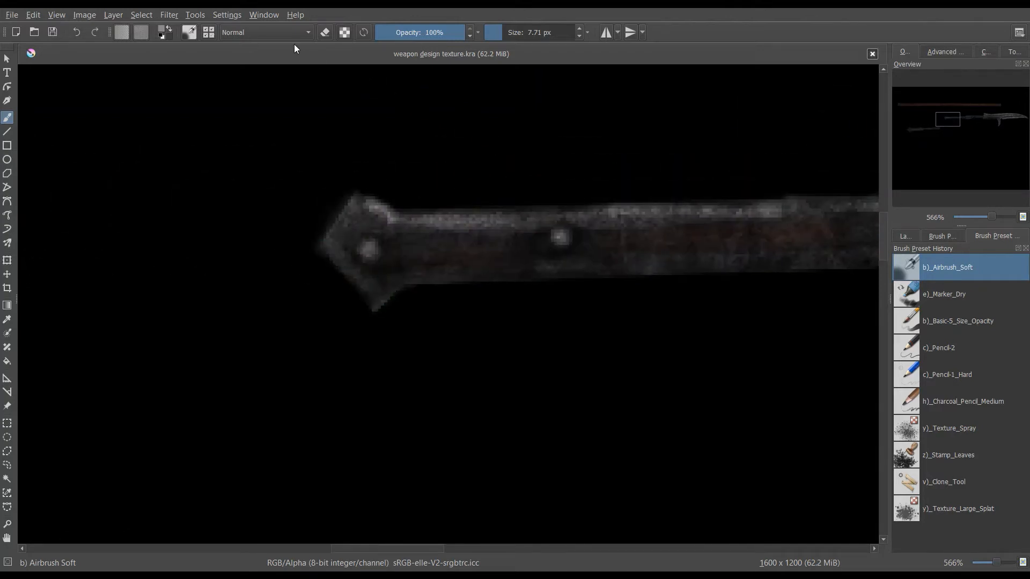
- Tone down the highlights on the pointed end cap and adjoining shaft with dark gray Pencil-2 strokes at 13.74 px
{"action": "left_click", "coordinate": [168, 29]}
{"action": "left_click", "coordinate": [171, 30]}
{"action": "left_click", "coordinate": [947, 321]}
{"action": "left_click", "coordinate": [941, 344]}
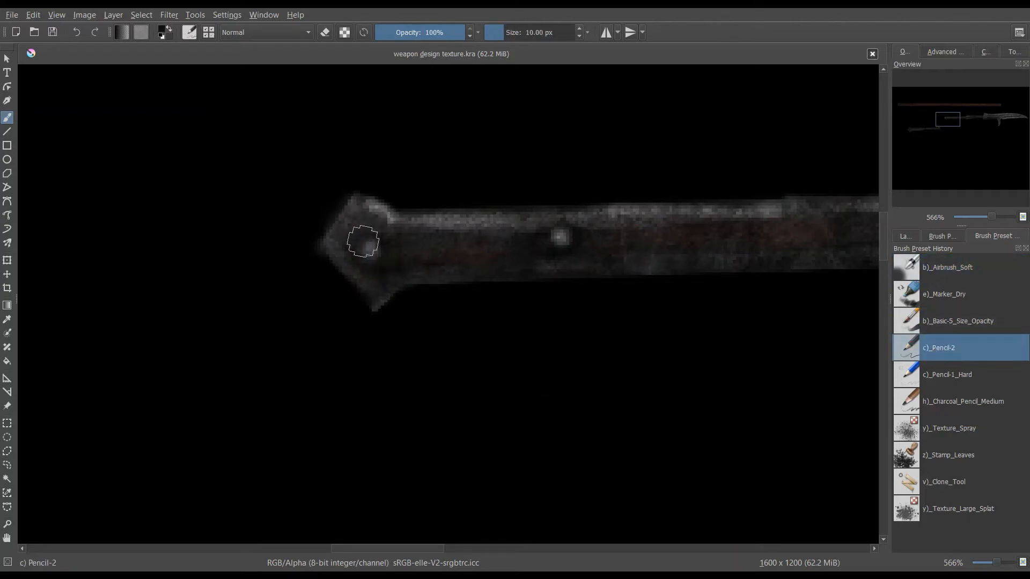
{"action": "left_click", "coordinate": [498, 34]}
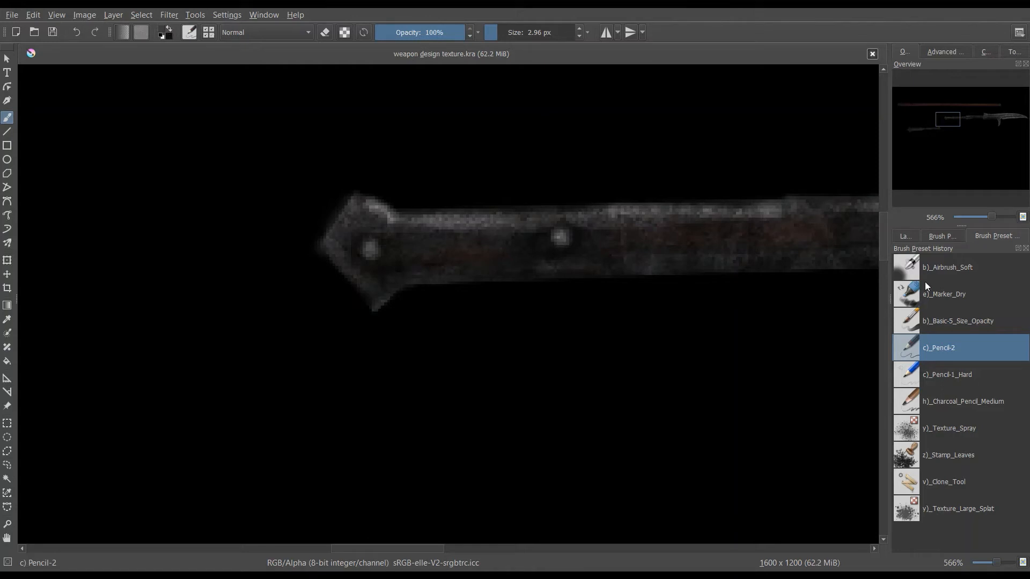
{"action": "left_click", "coordinate": [505, 33]}
{"action": "mouse_move", "coordinate": [501, 217]}
{"action": "left_mouse_down"}
{"action": "mouse_move", "coordinate": [435, 226]}
{"action": "mouse_move", "coordinate": [371, 214]}
{"action": "left_mouse_up"}
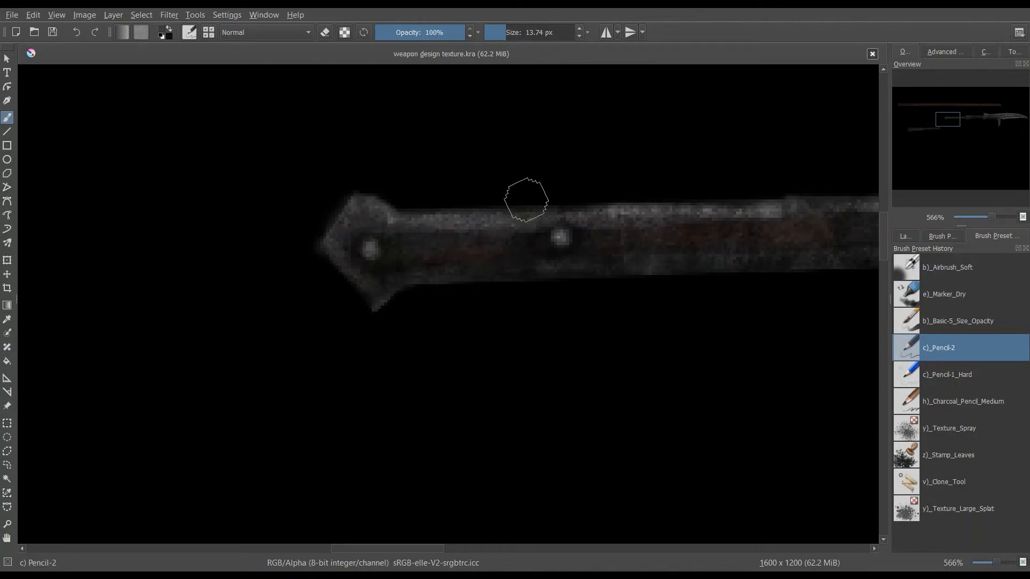
- Soften the shaft's upper highlight around the rivets toward the flared sleeve with dark gray pencil strokes
{"action": "left_click_drag", "start_coordinate": [956, 118], "coordinate": [964, 119]}
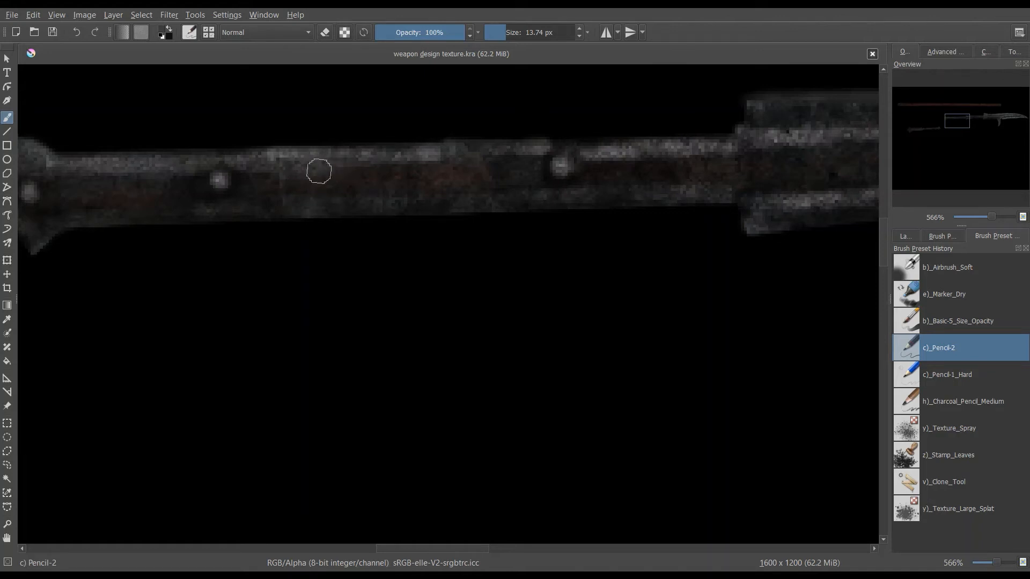
{"action": "left_click_drag", "start_coordinate": [319, 171], "coordinate": [509, 161]}
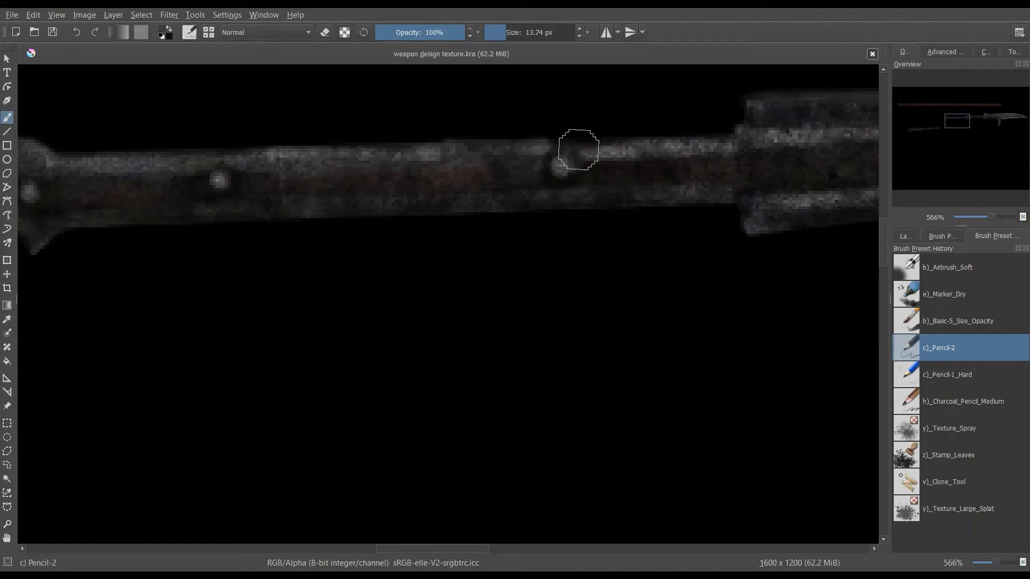
{"action": "left_click_drag", "start_coordinate": [568, 148], "coordinate": [548, 147]}
{"action": "left_click_drag", "start_coordinate": [679, 160], "coordinate": [608, 164]}
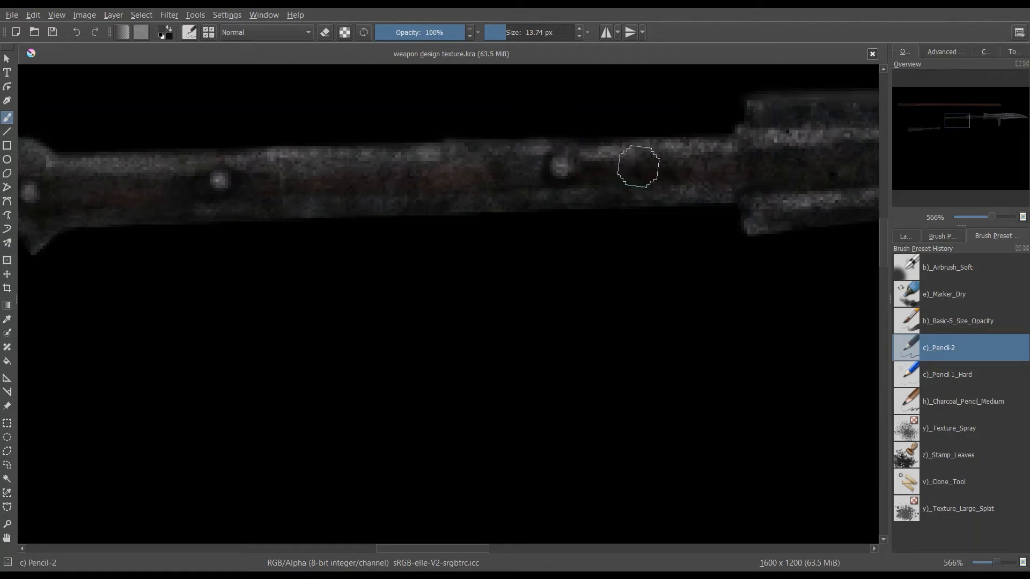
- Dot bright 2.28 px highlights on the shaft's rivets, then shade near the end cap with a dark 7.71 px pencil
{"action": "mouse_move", "coordinate": [948, 124]}
{"action": "left_mouse_down"}
{"action": "mouse_move", "coordinate": [973, 118]}
{"action": "mouse_move", "coordinate": [951, 119]}
{"action": "left_mouse_up"}
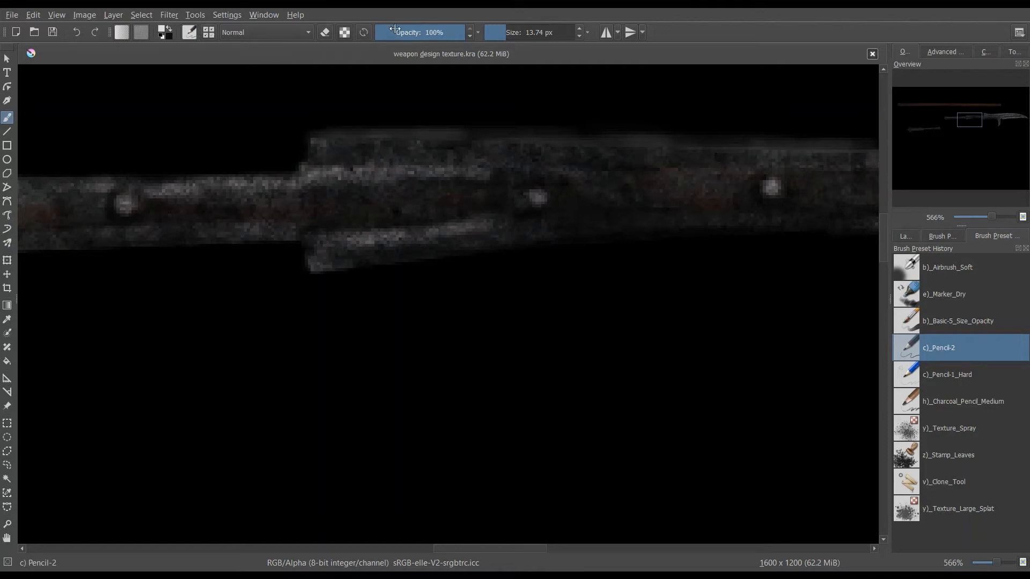
{"action": "left_click", "coordinate": [499, 35]}
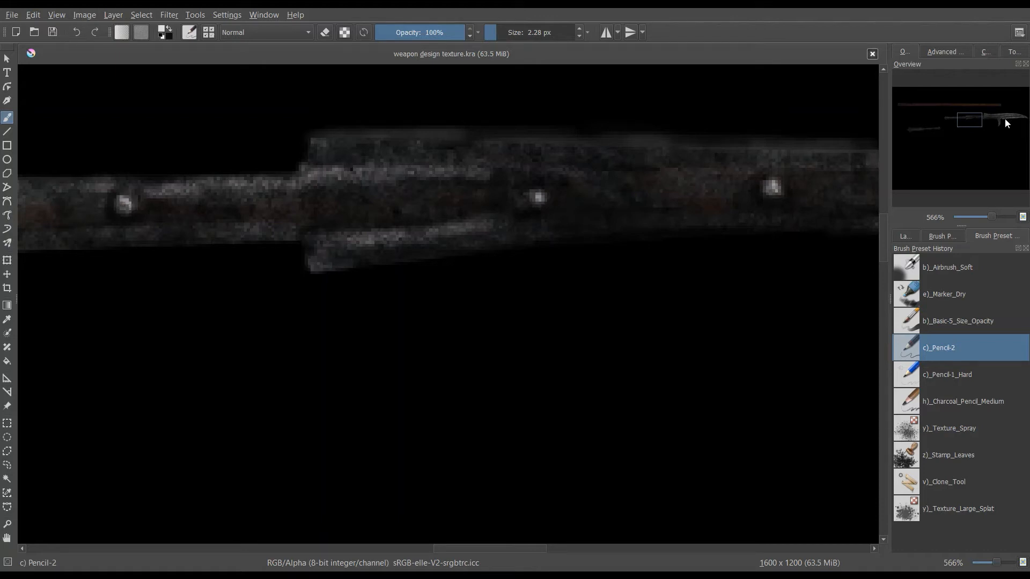
{"action": "left_click_drag", "start_coordinate": [974, 120], "coordinate": [960, 118]}
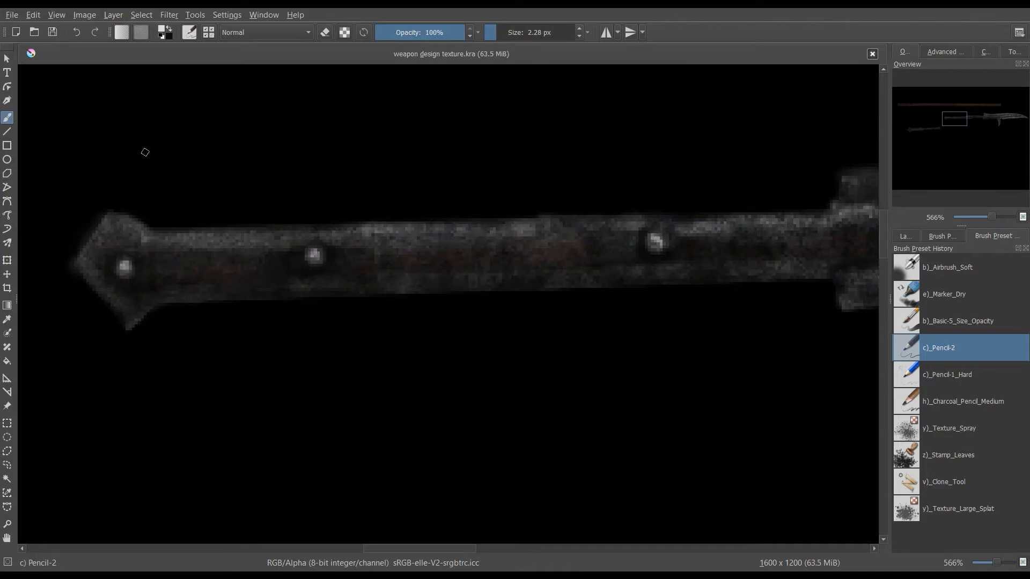
{"action": "left_click", "coordinate": [170, 30]}
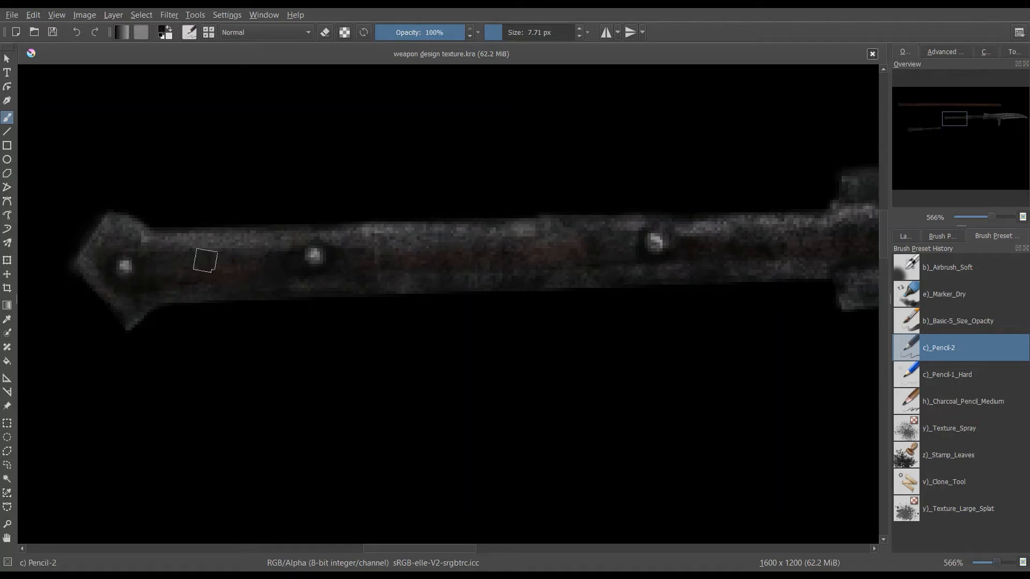
- Spray fine light specks over the area below the blade with Texture Spray at 5.23 px
{"action": "left_click_drag", "start_coordinate": [991, 217], "coordinate": [988, 217]}
{"action": "left_click_drag", "start_coordinate": [954, 118], "coordinate": [989, 117]}
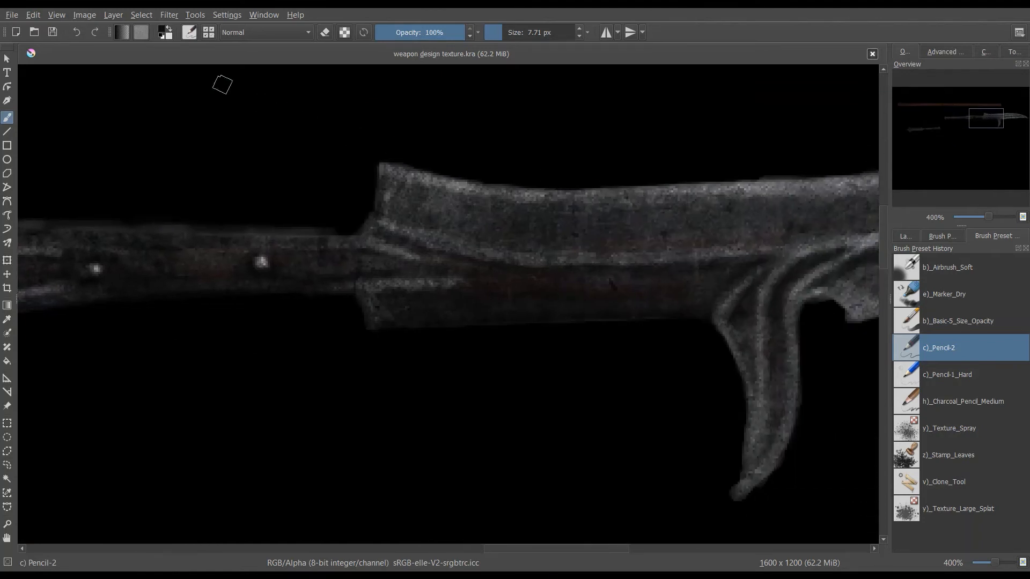
{"action": "left_click", "coordinate": [170, 30]}
{"action": "left_click", "coordinate": [951, 432]}
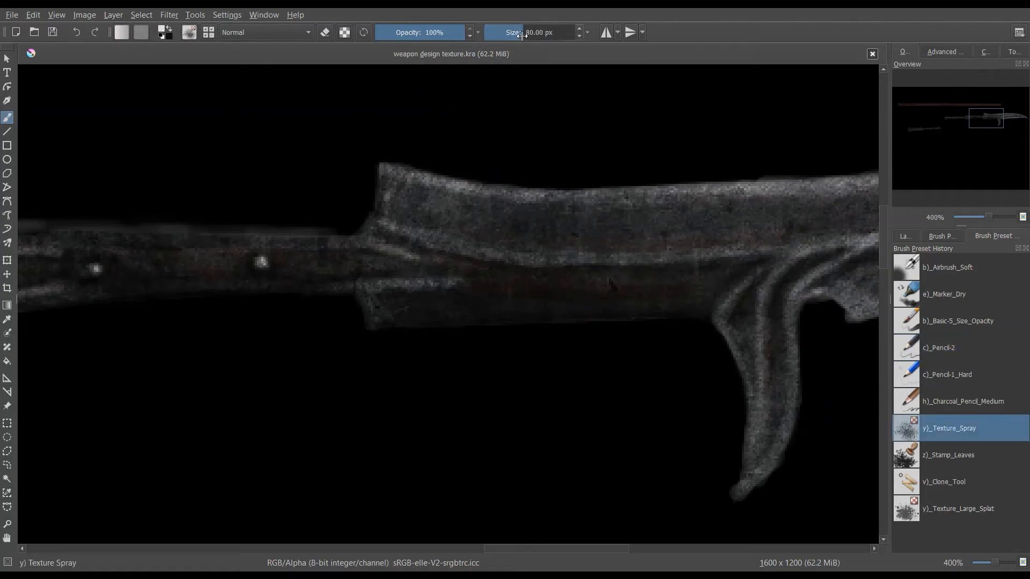
{"action": "left_click_drag", "start_coordinate": [522, 35], "coordinate": [510, 39]}
{"action": "left_click_drag", "start_coordinate": [588, 243], "coordinate": [528, 220]}
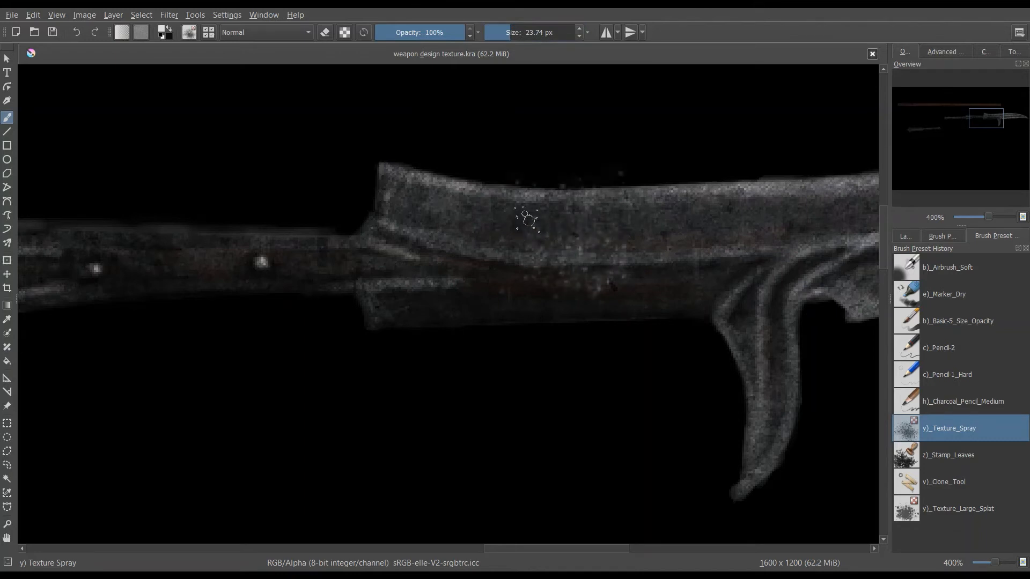
{"action": "key", "text": "ctrl+z"}
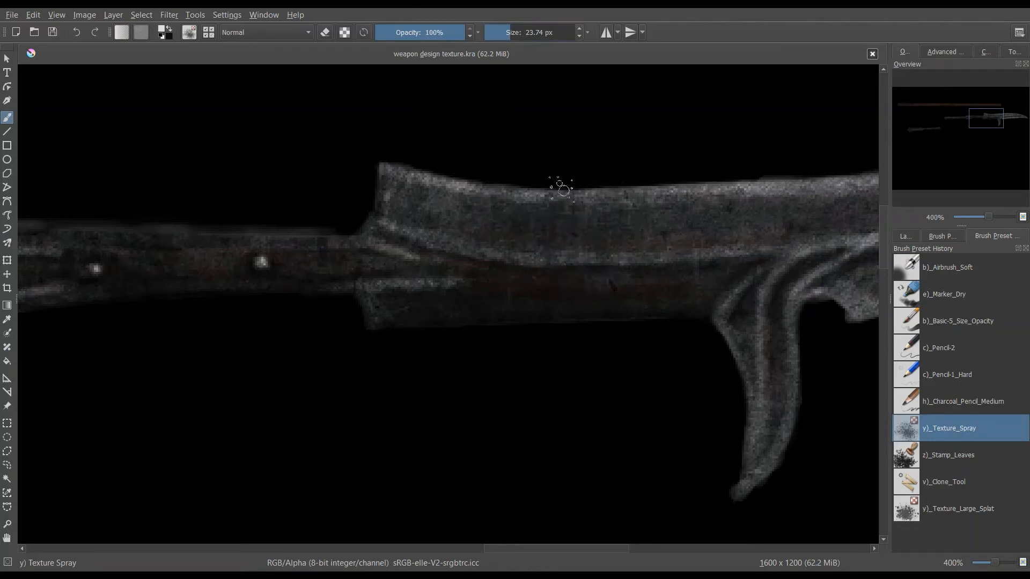
{"action": "left_click_drag", "start_coordinate": [489, 28], "coordinate": [501, 35]}
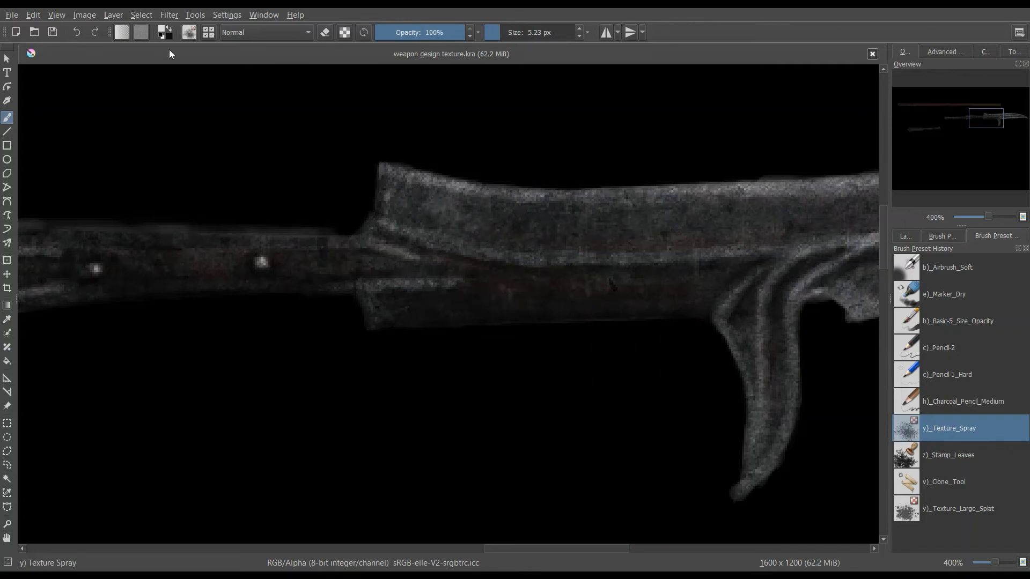
- Stamp fine dark specks on the blade with Stamp Leaves at 2.61 px and 55% opacity
{"action": "left_click", "coordinate": [171, 28]}
{"action": "left_click", "coordinate": [918, 456]}
{"action": "left_click", "coordinate": [514, 33]}
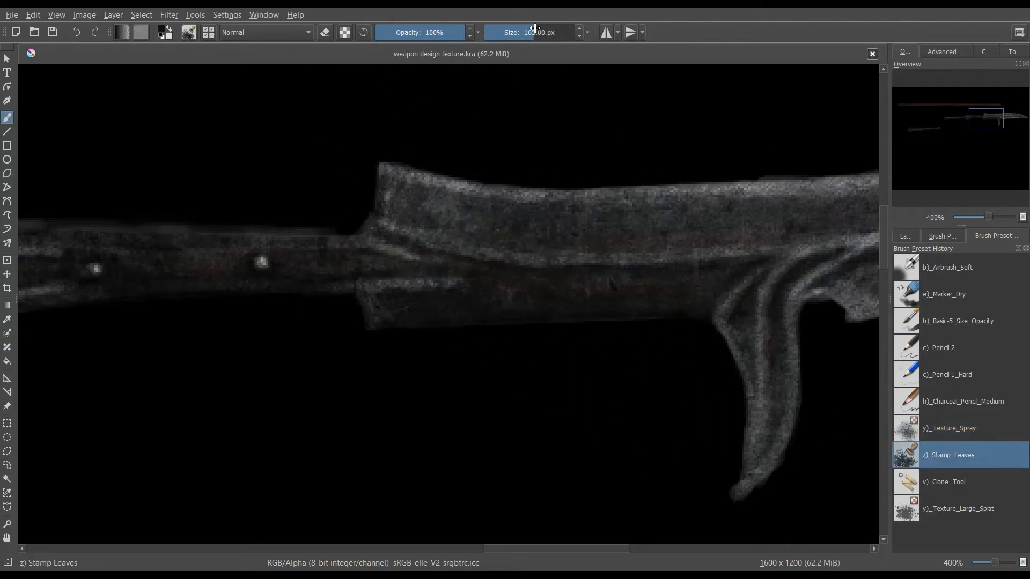
{"action": "left_click_drag", "start_coordinate": [515, 34], "coordinate": [490, 56]}
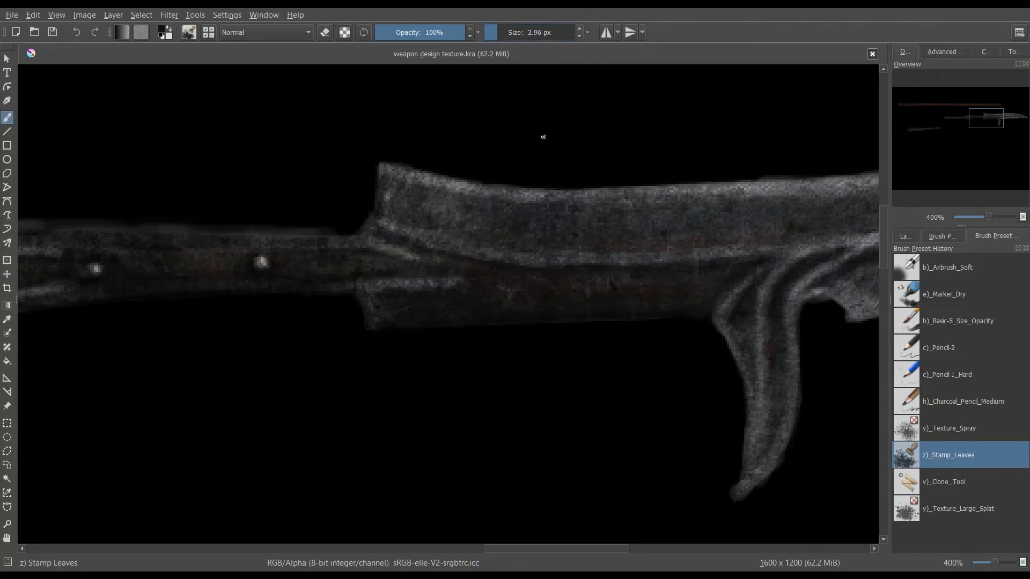
{"action": "left_click", "coordinate": [503, 35]}
{"action": "left_click_drag", "start_coordinate": [430, 24], "coordinate": [424, 25]}
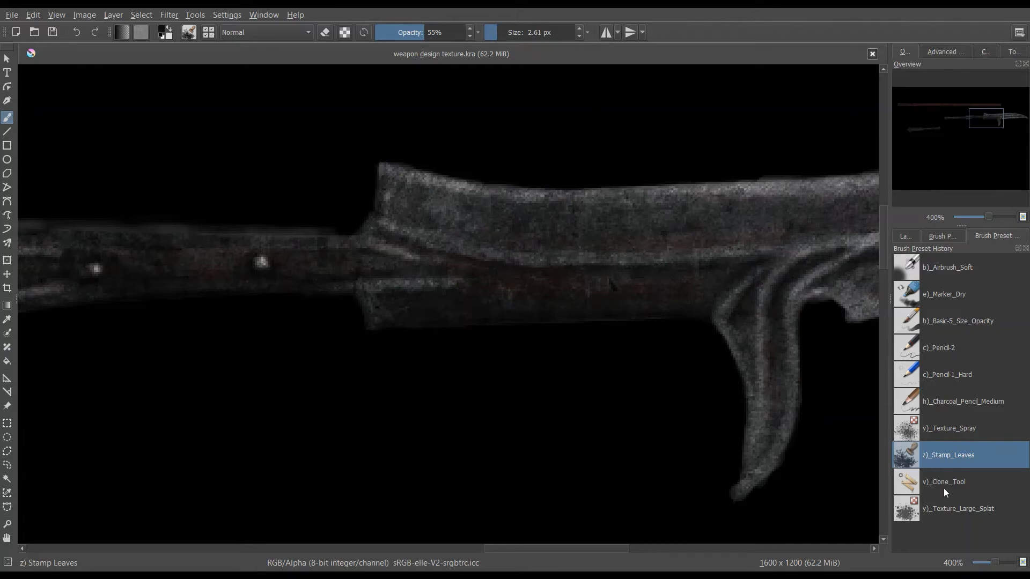
- Splatter dark texture over the blade and hook with Texture Large Splat, enlarging the brush to 51.17 px
{"action": "left_click", "coordinate": [949, 508]}
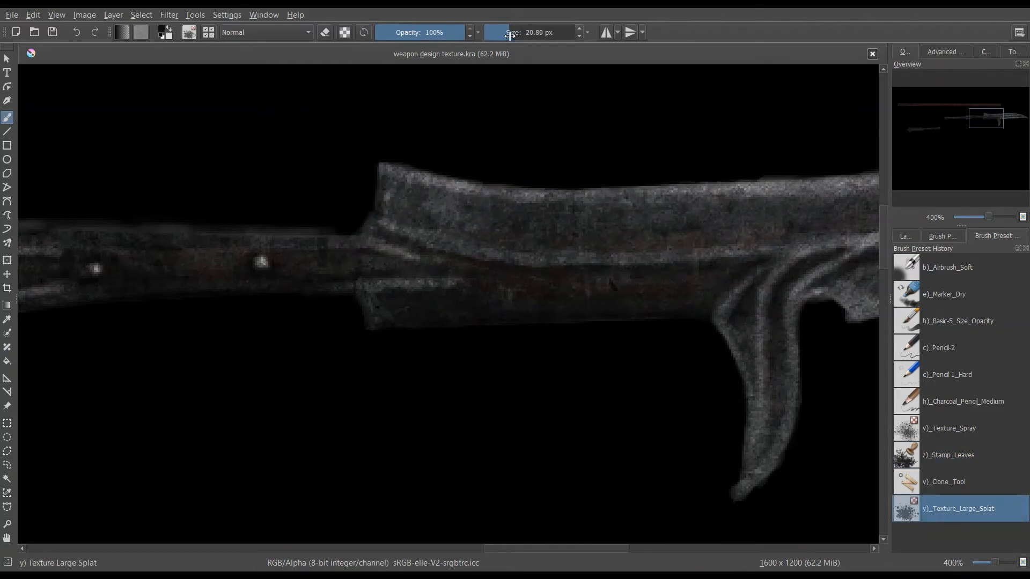
{"action": "left_click_drag", "start_coordinate": [509, 35], "coordinate": [492, 39]}
{"action": "left_click", "coordinate": [501, 33]}
{"action": "left_click_drag", "start_coordinate": [973, 120], "coordinate": [986, 120]}
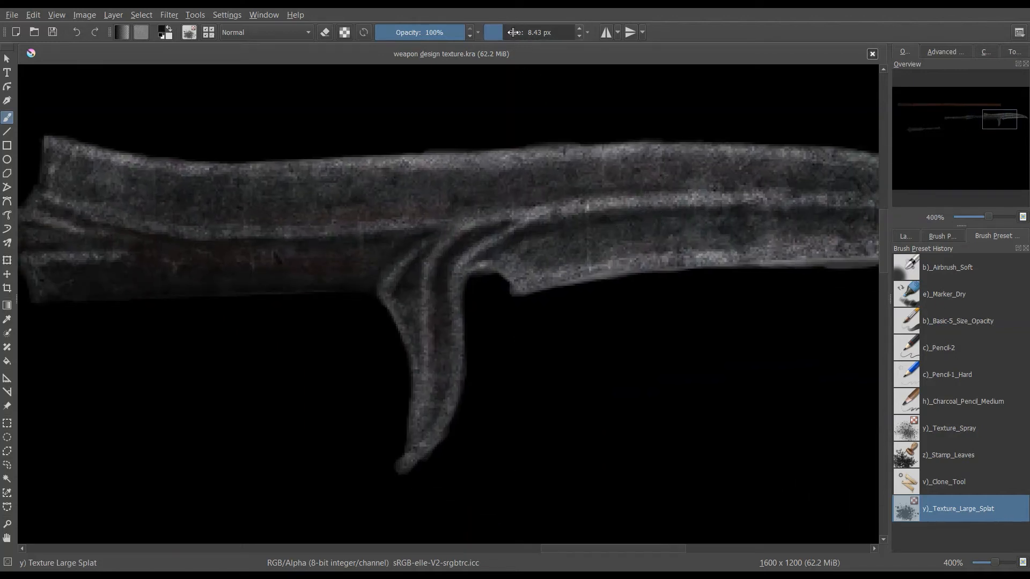
{"action": "left_click_drag", "start_coordinate": [516, 32], "coordinate": [555, 32]}
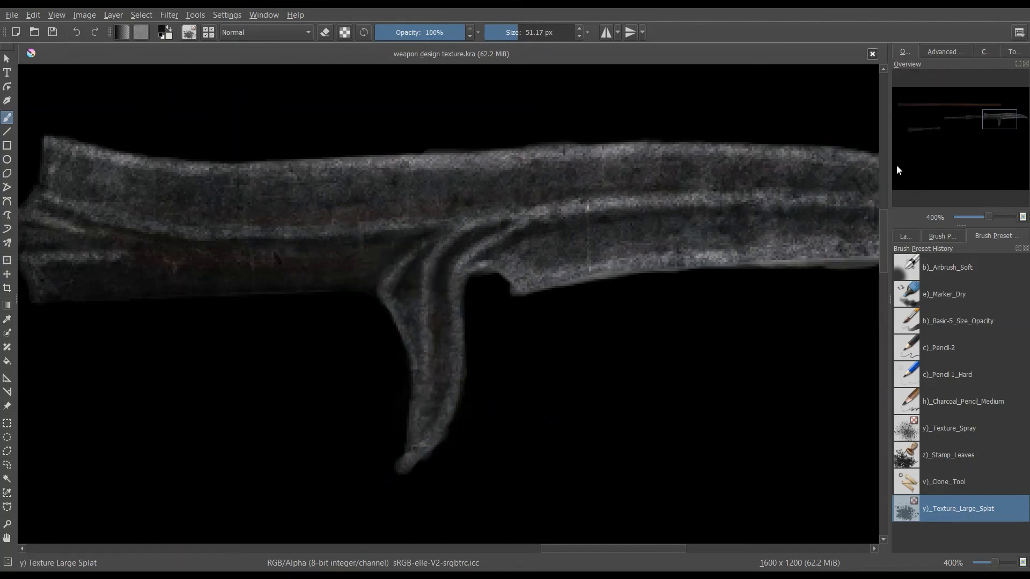
- Splatter gray texture on the shaft near the pointed end cap with the 51.17 px Texture Large Splat brush
{"action": "mouse_move", "coordinate": [1003, 123]}
{"action": "left_mouse_down"}
{"action": "mouse_move", "coordinate": [1012, 125]}
{"action": "mouse_move", "coordinate": [961, 127]}
{"action": "left_mouse_up"}
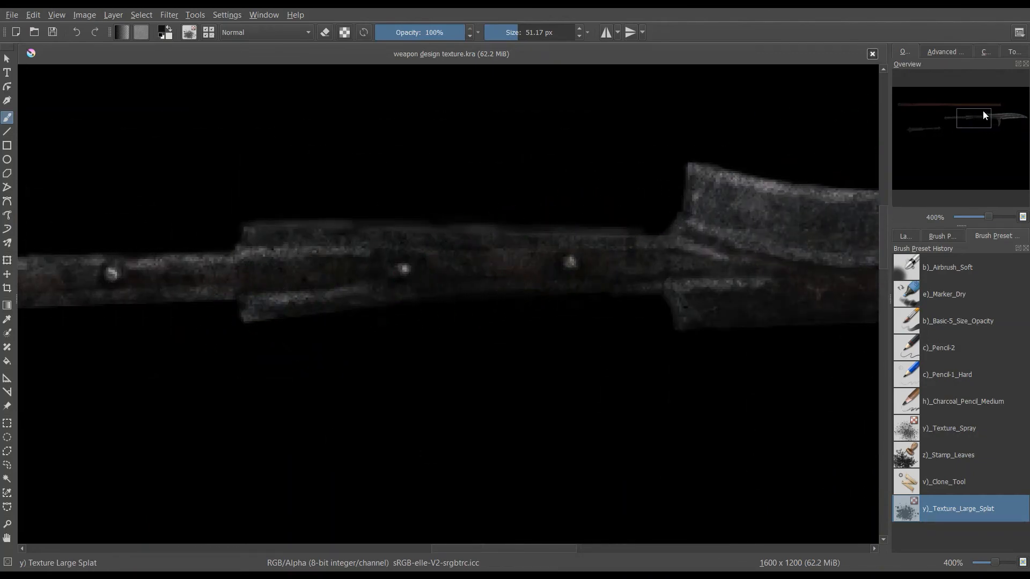
{"action": "left_click_drag", "start_coordinate": [983, 115], "coordinate": [958, 117]}
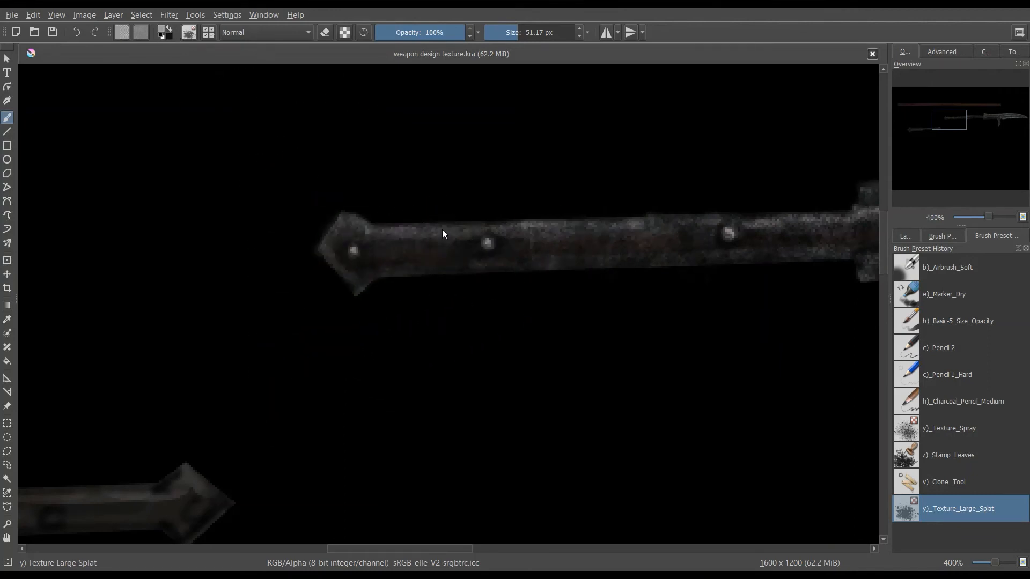
{"action": "left_click", "coordinate": [450, 247]}
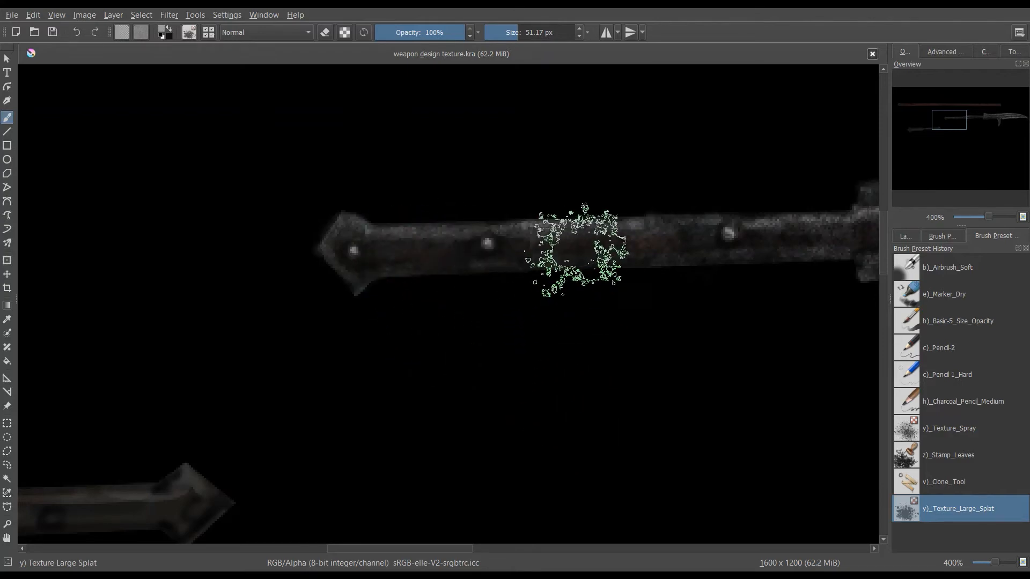
- Splatter faint gray texture along the underside of the shaft and riveted sleeve with Texture Large Splat at 83% opacity
{"action": "left_click", "coordinate": [656, 275]}
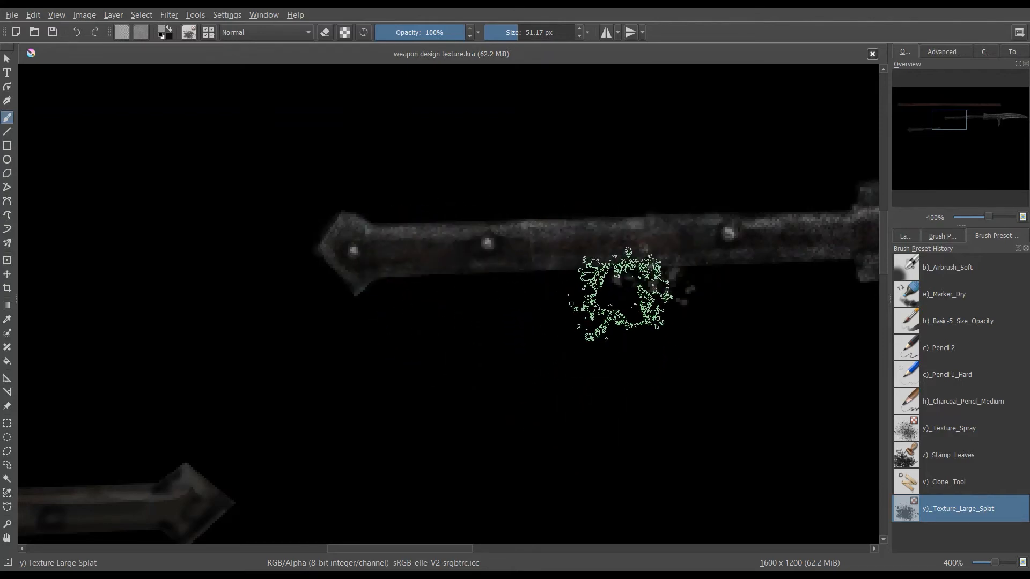
{"action": "left_click", "coordinate": [925, 236]}
{"action": "left_click", "coordinate": [906, 236]}
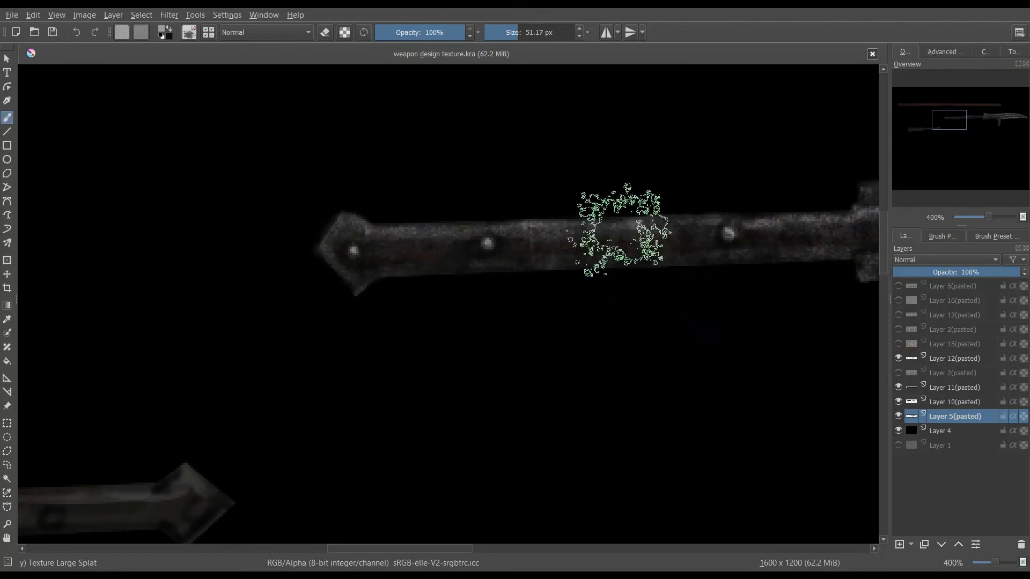
{"action": "left_click", "coordinate": [450, 32]}
{"action": "left_click", "coordinate": [599, 257]}
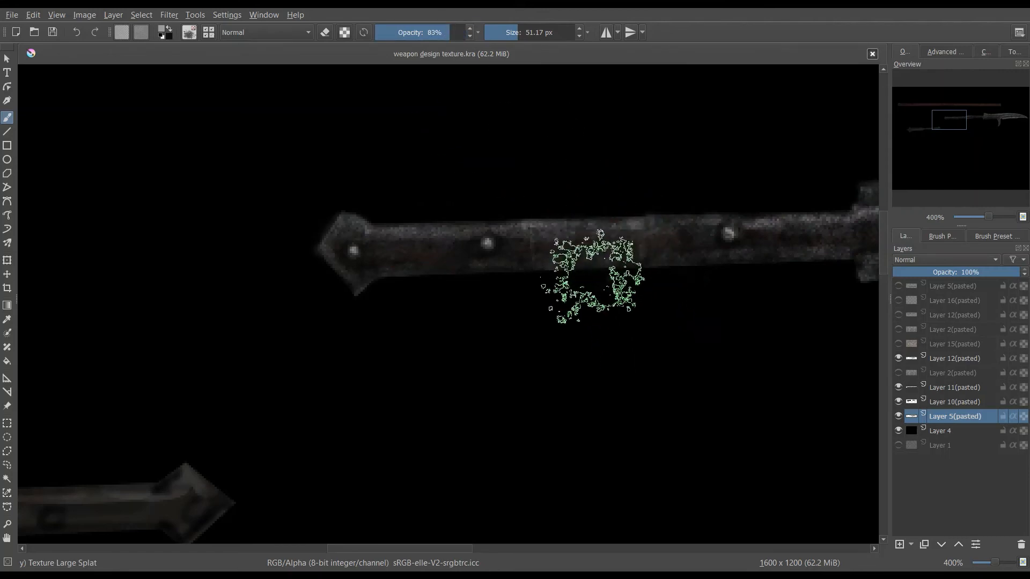
{"action": "left_click", "coordinate": [428, 288]}
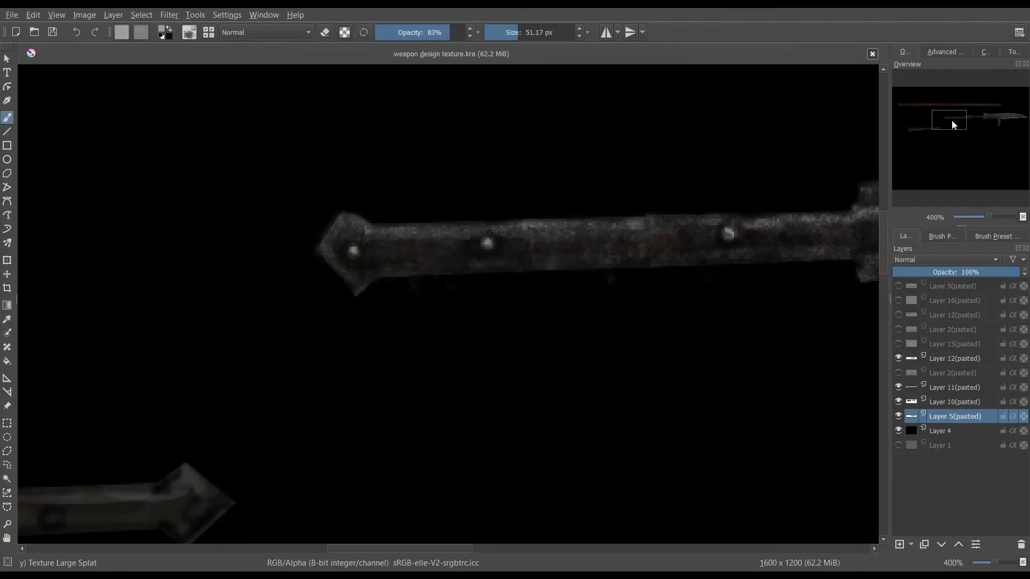
{"action": "left_click_drag", "start_coordinate": [952, 124], "coordinate": [961, 125]}
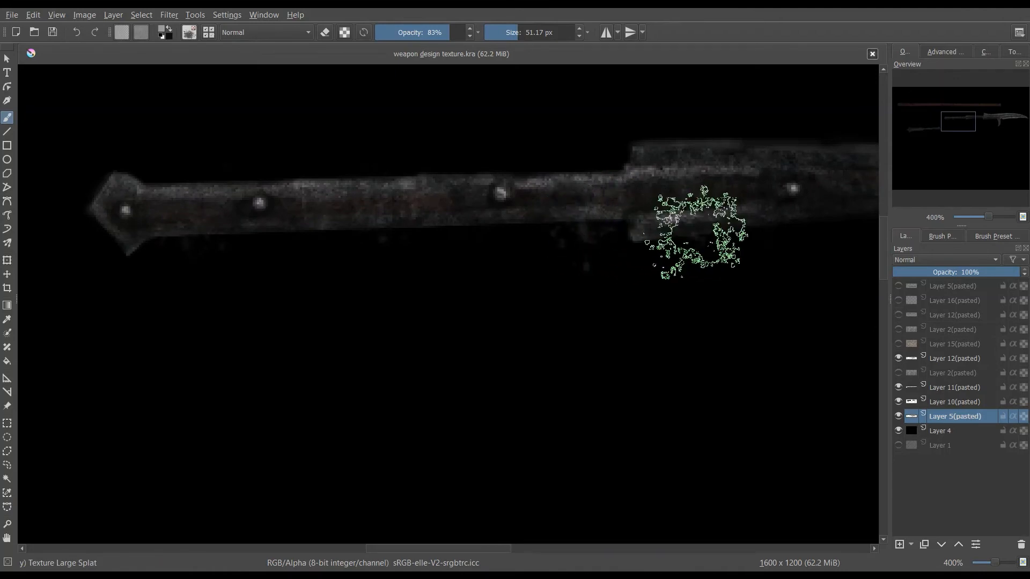
{"action": "left_click_drag", "start_coordinate": [954, 123], "coordinate": [965, 124]}
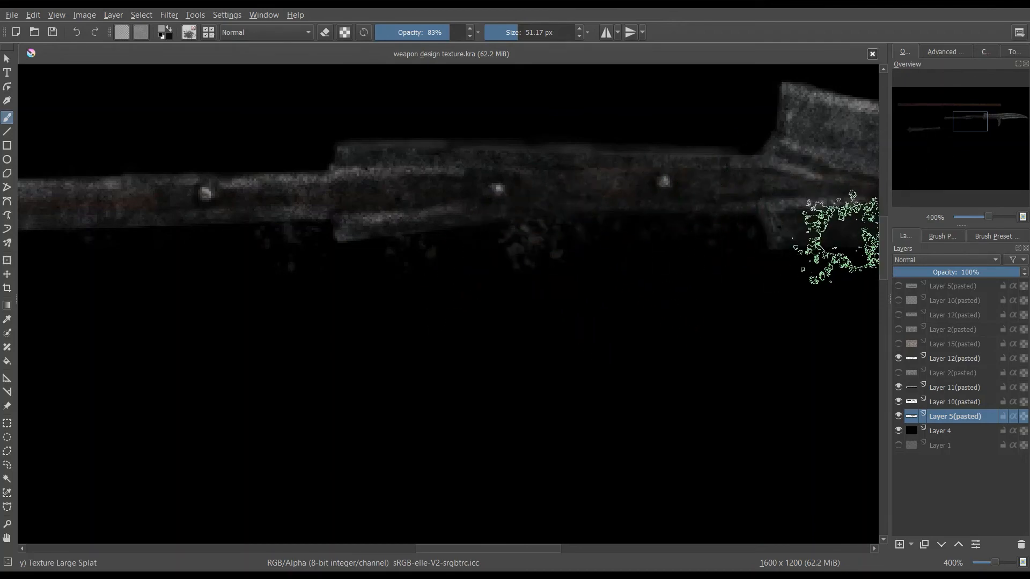
- Splatter light gray texture along the blade's upper and lower edges with the 51.17 px Texture Large Splat brush
{"action": "left_click", "coordinate": [986, 121]}
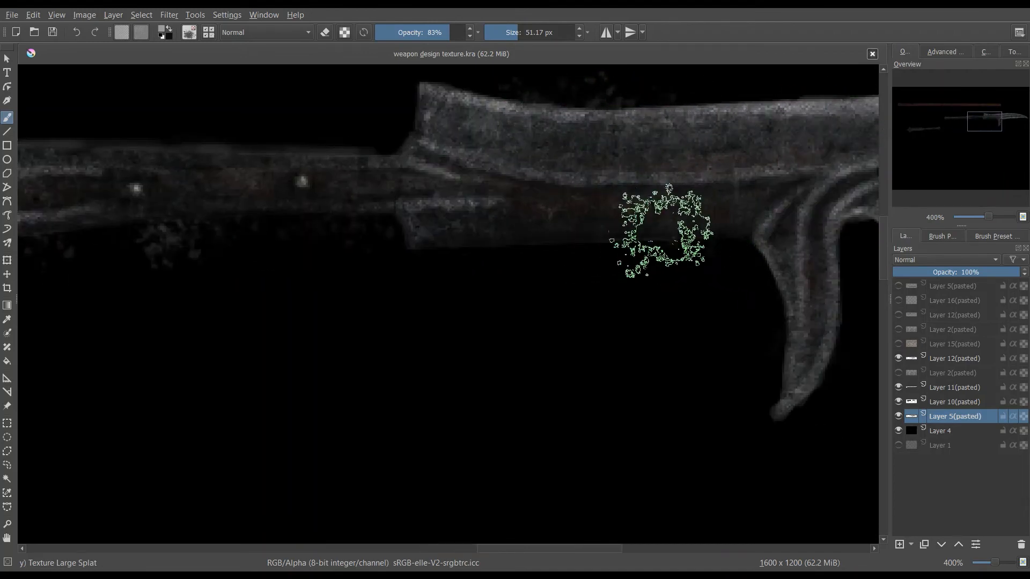
{"action": "left_click_drag", "start_coordinate": [988, 125], "coordinate": [1002, 124]}
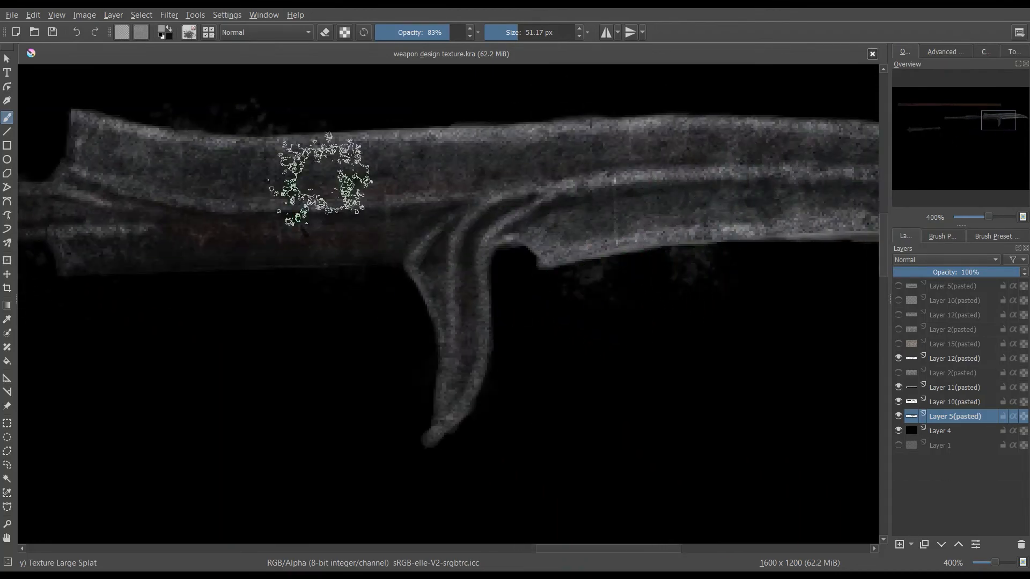
{"action": "key", "text": "x"}
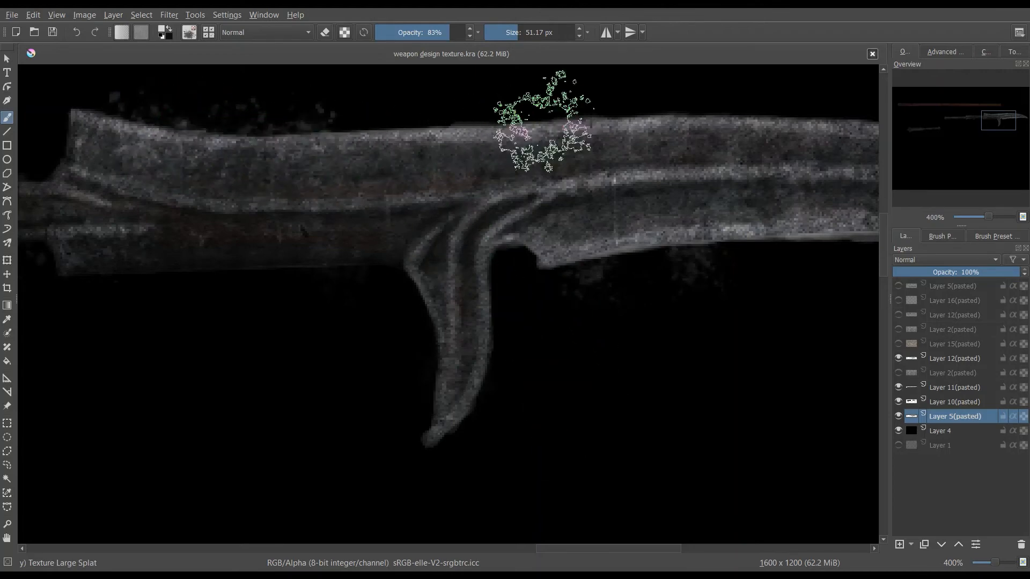
{"action": "left_click_drag", "start_coordinate": [1000, 121], "coordinate": [1011, 121]}
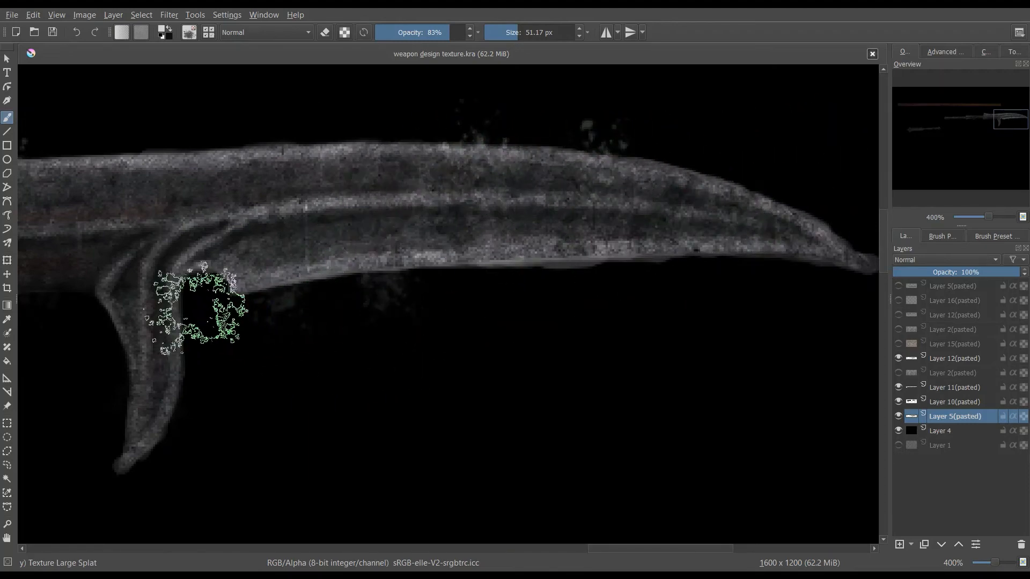
- Spray light specks over the blade's upper edge with Texture Spray at 20.89 px
{"action": "left_click", "coordinate": [942, 237]}
{"action": "left_click", "coordinate": [993, 236]}
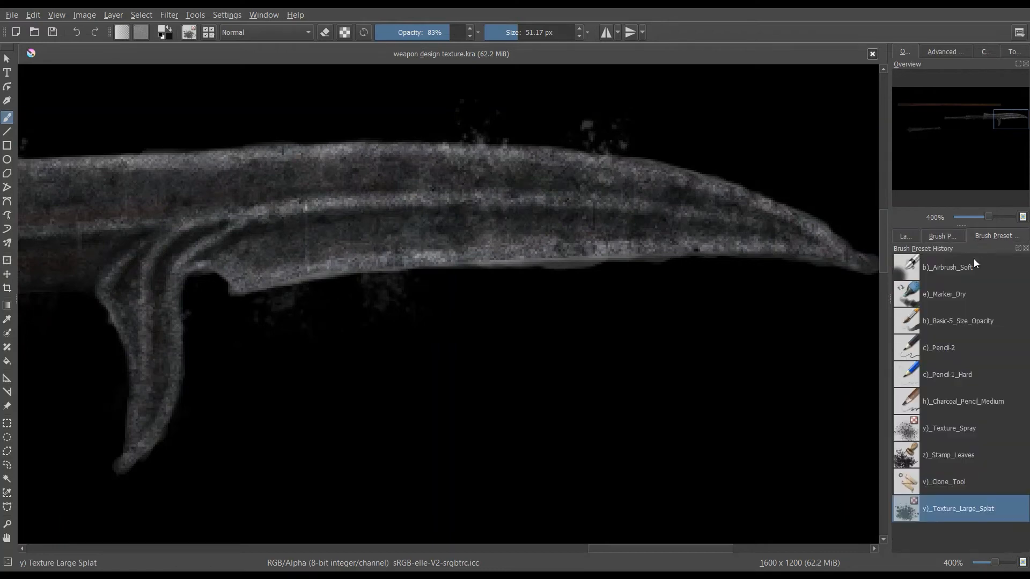
{"action": "left_click", "coordinate": [952, 428]}
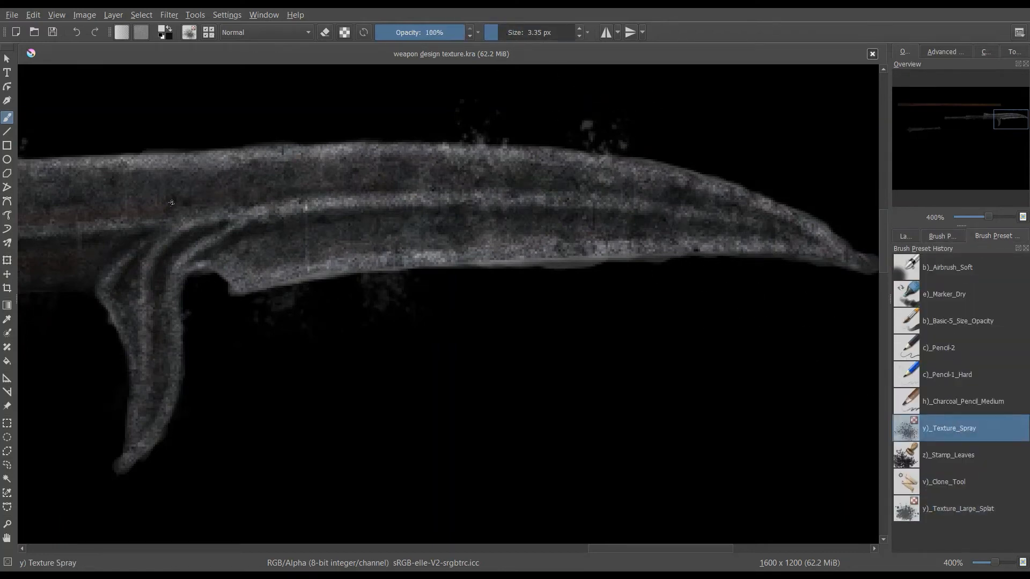
{"action": "left_click_drag", "start_coordinate": [488, 29], "coordinate": [508, 32]}
{"action": "left_click", "coordinate": [339, 132]}
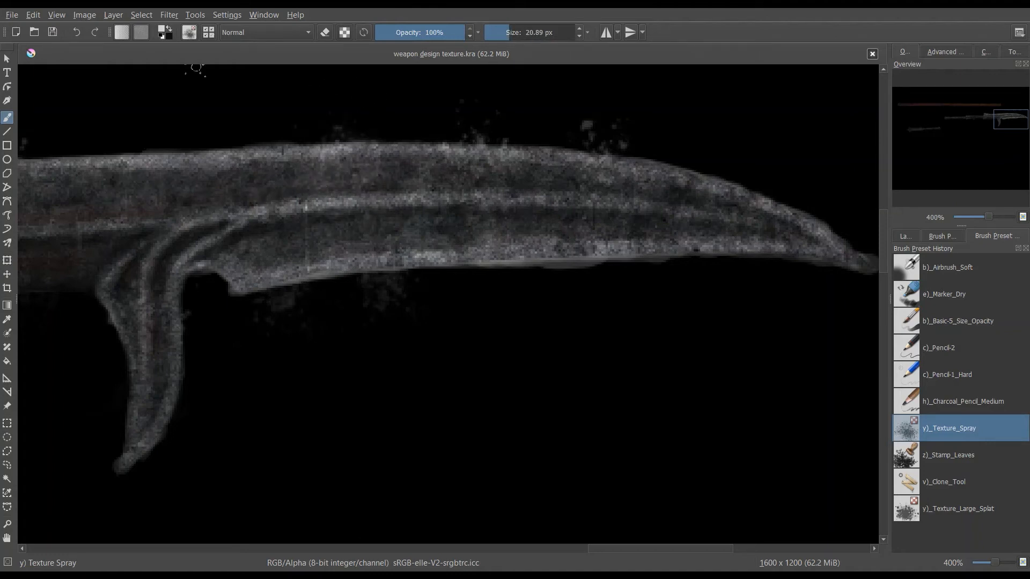
- Swap to the dark color and spray dark specks over the blade and shaft with the 20.89 px Texture Spray
{"action": "left_click", "coordinate": [170, 31]}
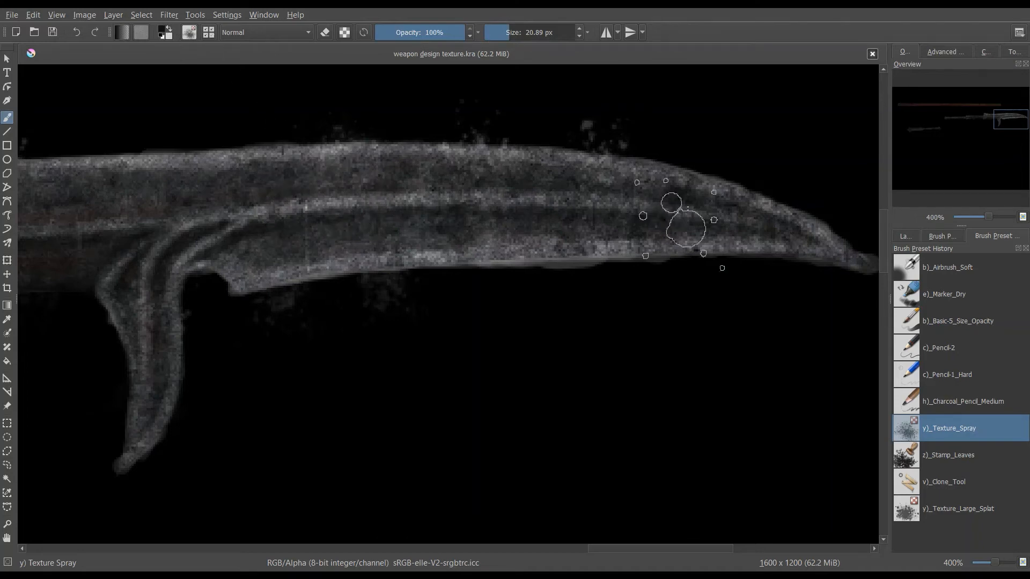
{"action": "left_click_drag", "start_coordinate": [1005, 126], "coordinate": [956, 127]}
{"action": "left_click_drag", "start_coordinate": [687, 172], "coordinate": [597, 174]}
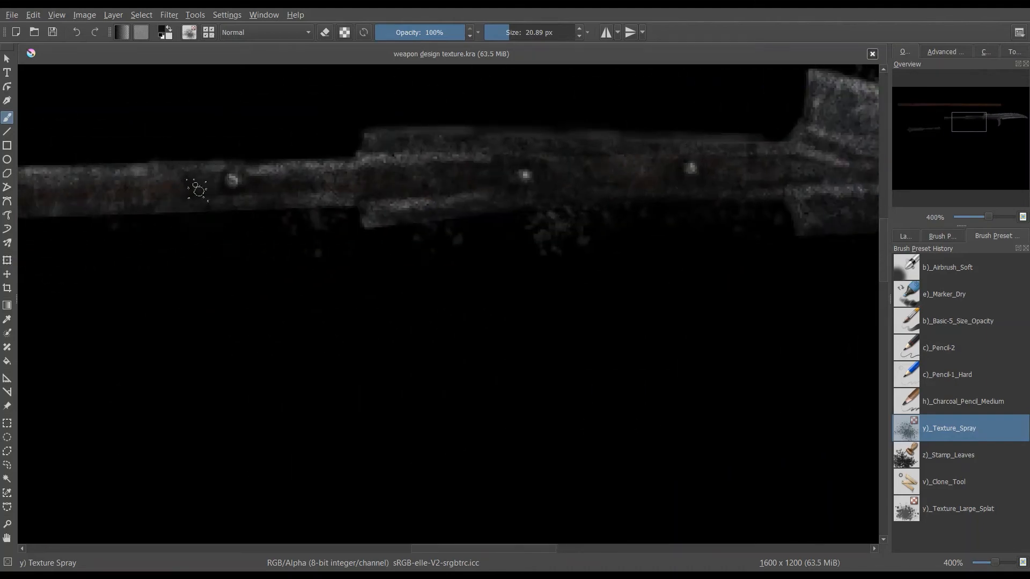
- Shade the riveted sleeve between shaft and blade with dark Airbrush Soft strokes at 18.28 px
{"action": "left_click", "coordinate": [942, 265]}
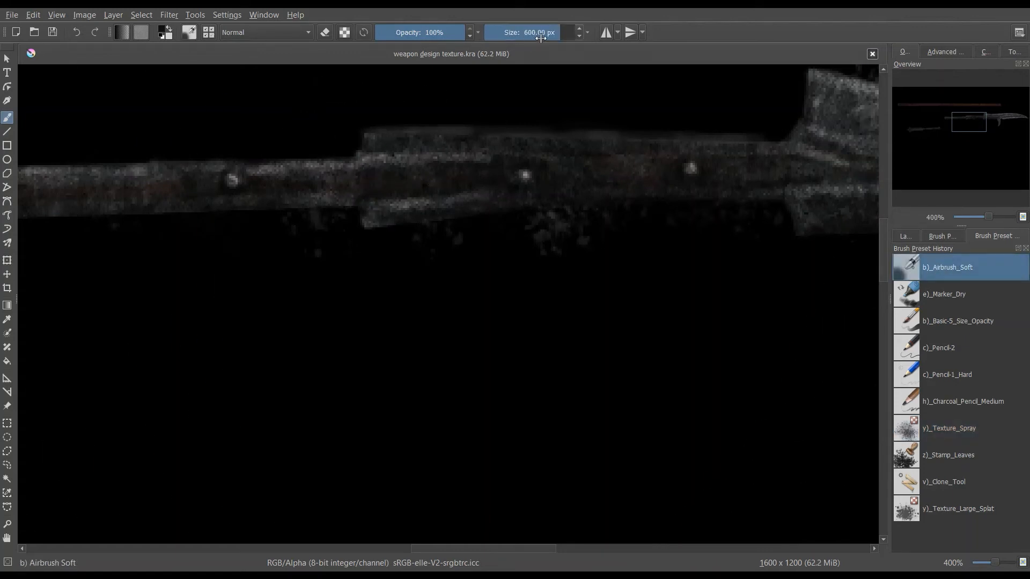
{"action": "left_click_drag", "start_coordinate": [541, 33], "coordinate": [507, 33]}
{"action": "left_click_drag", "start_coordinate": [989, 216], "coordinate": [996, 217]}
{"action": "left_click_drag", "start_coordinate": [972, 119], "coordinate": [973, 115]}
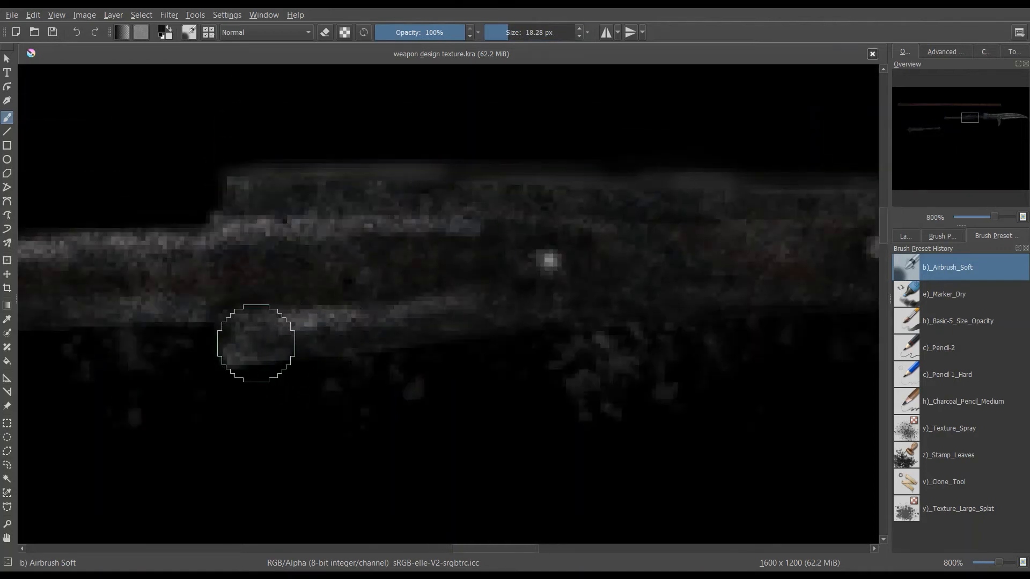
- Lighten the upper and lower edges of the riveted sleeve with light Airbrush Soft strokes, reducing the brush to 11.78 px
{"action": "left_click", "coordinate": [170, 28]}
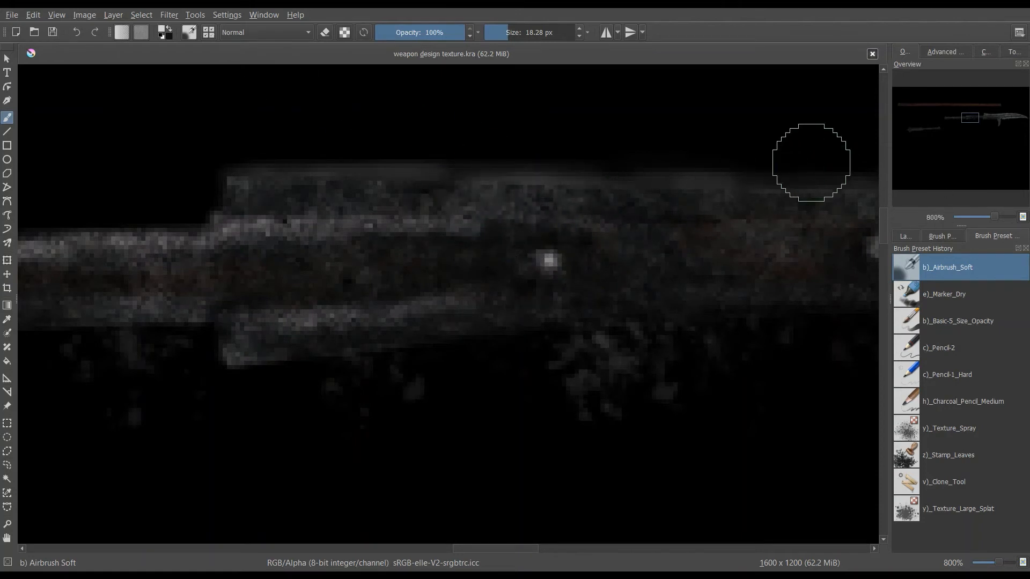
{"action": "mouse_move", "coordinate": [507, 35]}
{"action": "left_mouse_down"}
{"action": "mouse_move", "coordinate": [495, 36]}
{"action": "mouse_move", "coordinate": [504, 32]}
{"action": "left_mouse_up"}
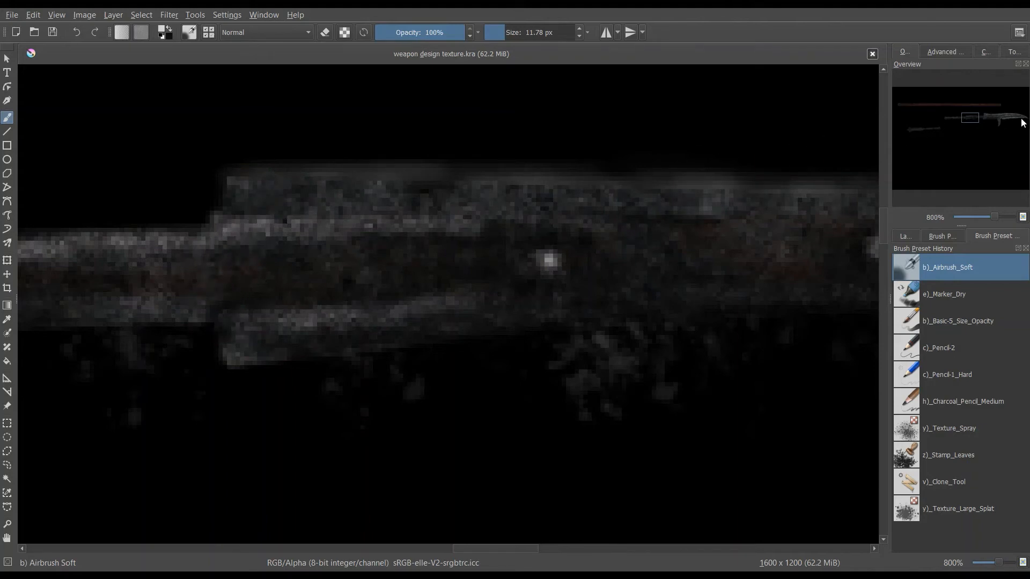
{"action": "mouse_move", "coordinate": [975, 115]}
{"action": "left_mouse_down"}
{"action": "mouse_move", "coordinate": [986, 115]}
{"action": "mouse_move", "coordinate": [974, 113]}
{"action": "left_mouse_up"}
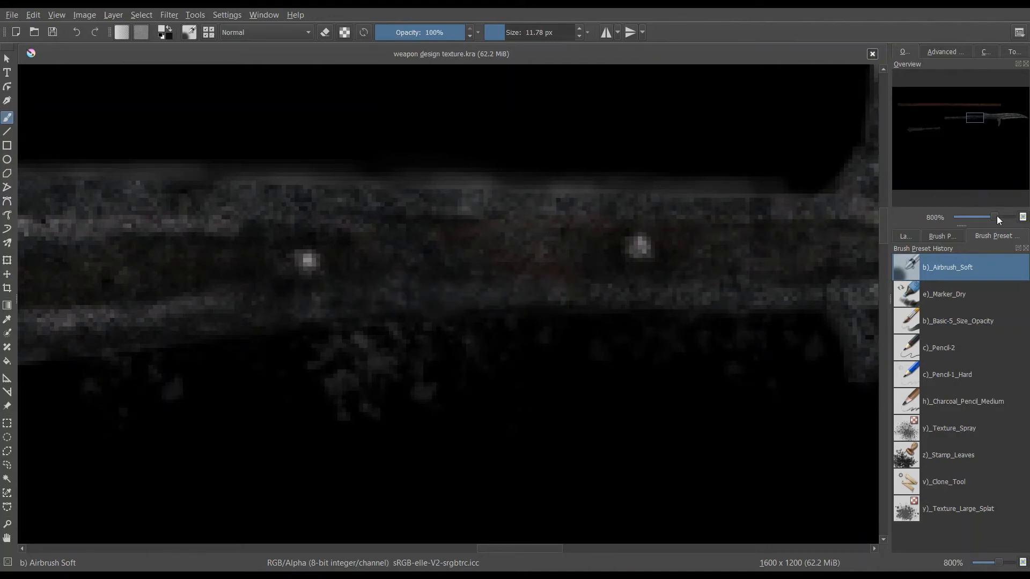
- Compare the repainted weapon with the hidden uppermost Layer 5(pasted) copy by toggling that layer's visibility at 100% zoom
{"action": "left_click_drag", "start_coordinate": [996, 216], "coordinate": [980, 214]}
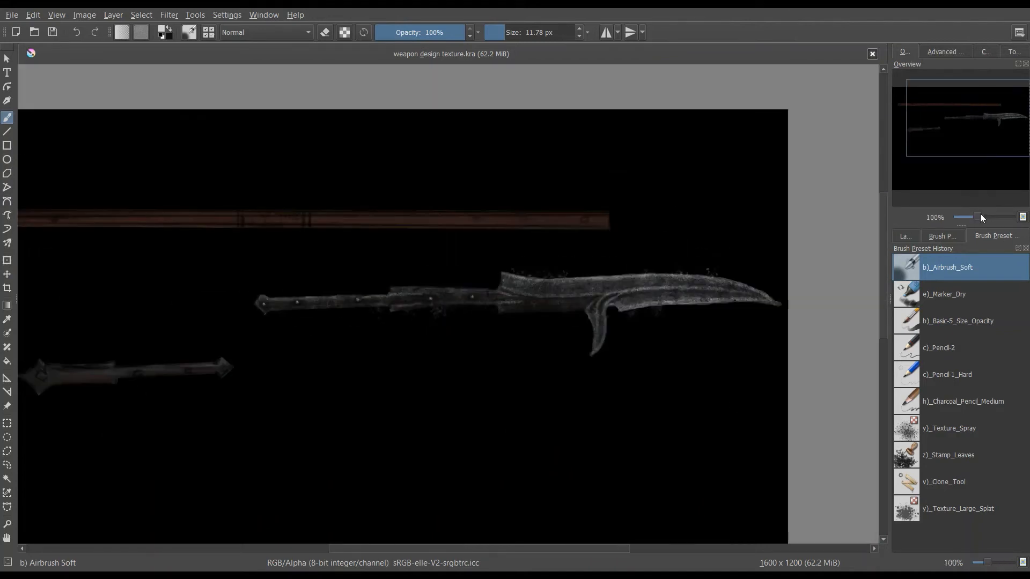
{"action": "left_click_drag", "start_coordinate": [961, 123], "coordinate": [968, 127]}
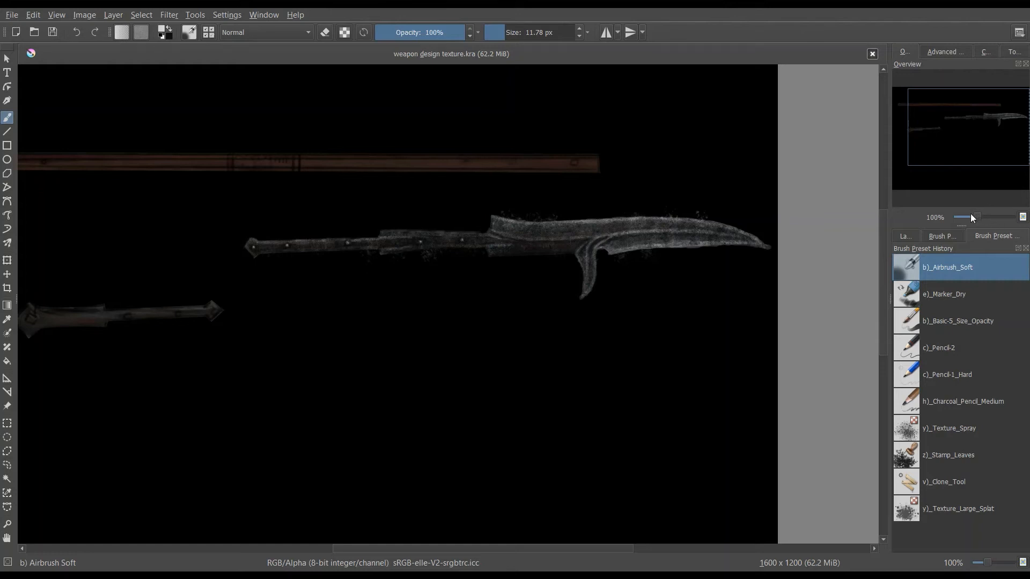
{"action": "left_click", "coordinate": [906, 236]}
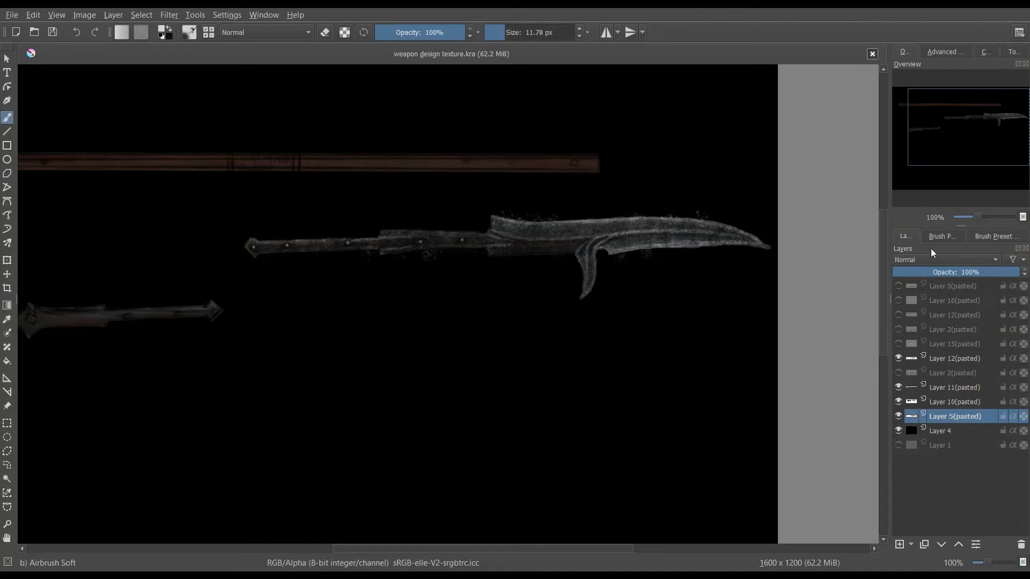
{"action": "left_click", "coordinate": [898, 286]}
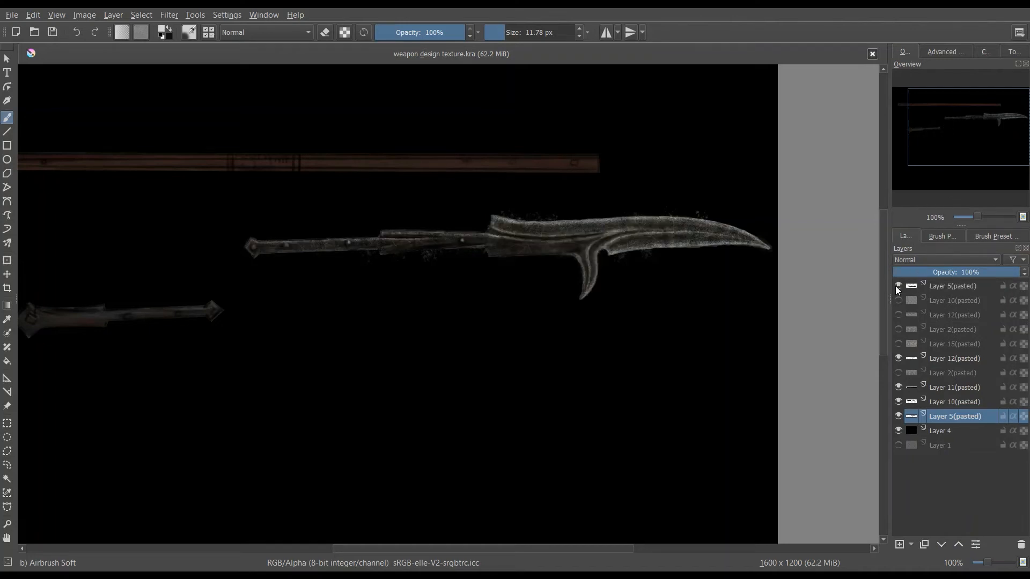
{"action": "left_click", "coordinate": [898, 286]}
{"action": "left_click", "coordinate": [898, 286]}
{"action": "left_click", "coordinate": [896, 288]}
{"action": "left_click", "coordinate": [895, 288]}
{"action": "left_click", "coordinate": [894, 287]}
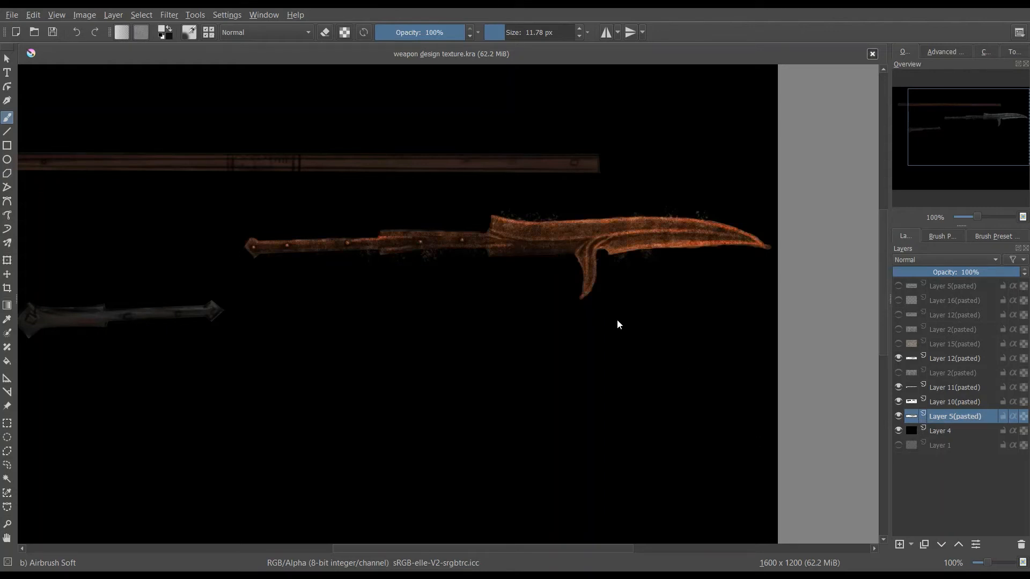
- Tint the bladed weapon's metal a muted gray-brown with a color adjustment and save the file
{"action": "left_click_drag", "start_coordinate": [615, 313], "coordinate": [626, 314]}
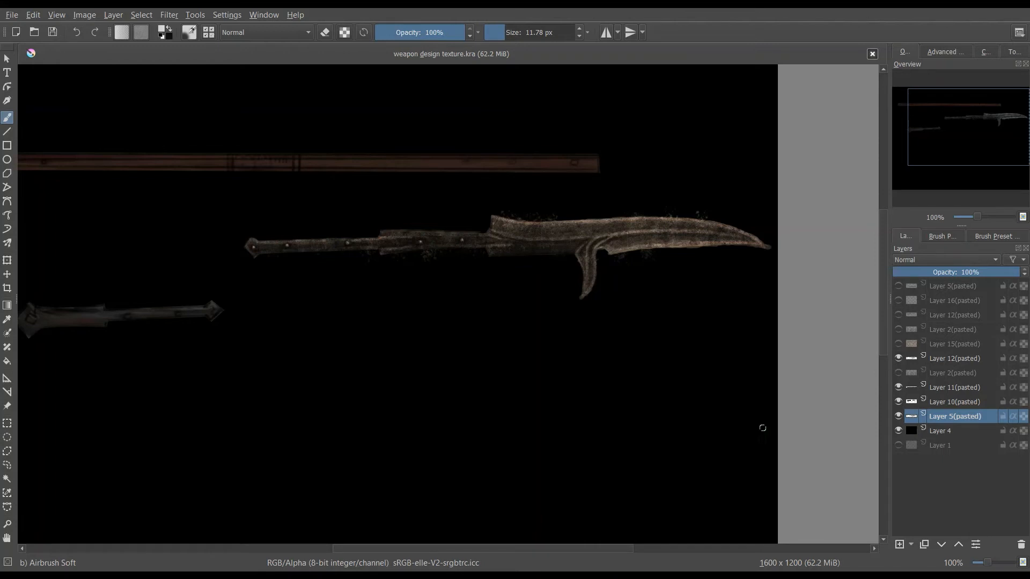
{"action": "left_click_drag", "start_coordinate": [972, 216], "coordinate": [985, 218]}
{"action": "left_click_drag", "start_coordinate": [964, 133], "coordinate": [990, 119]}
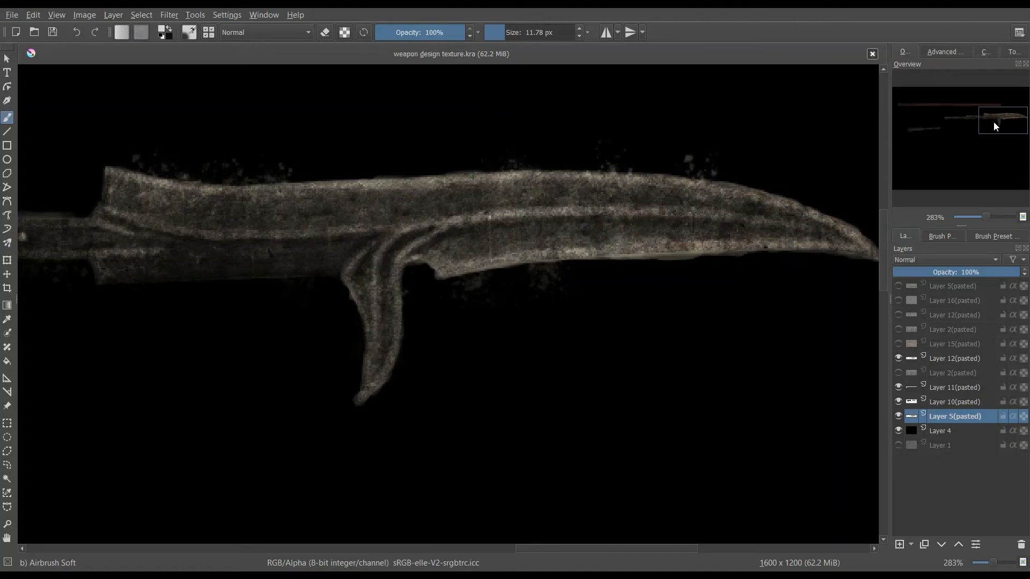
{"action": "mouse_move", "coordinate": [994, 126]}
{"action": "left_mouse_down"}
{"action": "mouse_move", "coordinate": [977, 108]}
{"action": "mouse_move", "coordinate": [986, 124]}
{"action": "mouse_move", "coordinate": [962, 132]}
{"action": "mouse_move", "coordinate": [968, 143]}
{"action": "mouse_move", "coordinate": [977, 124]}
{"action": "mouse_move", "coordinate": [988, 134]}
{"action": "left_mouse_up"}
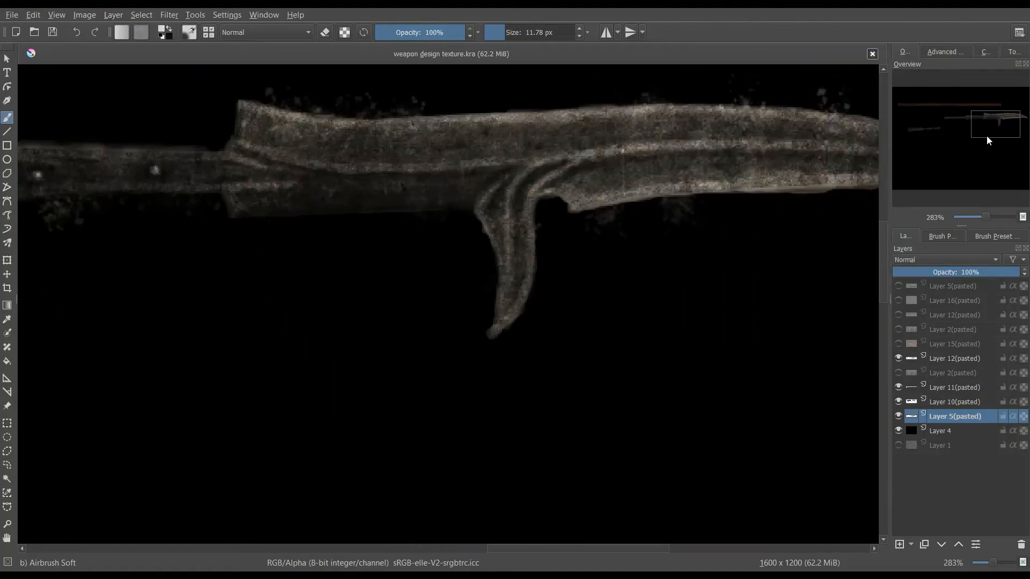
{"action": "key", "text": "ctrl+s"}
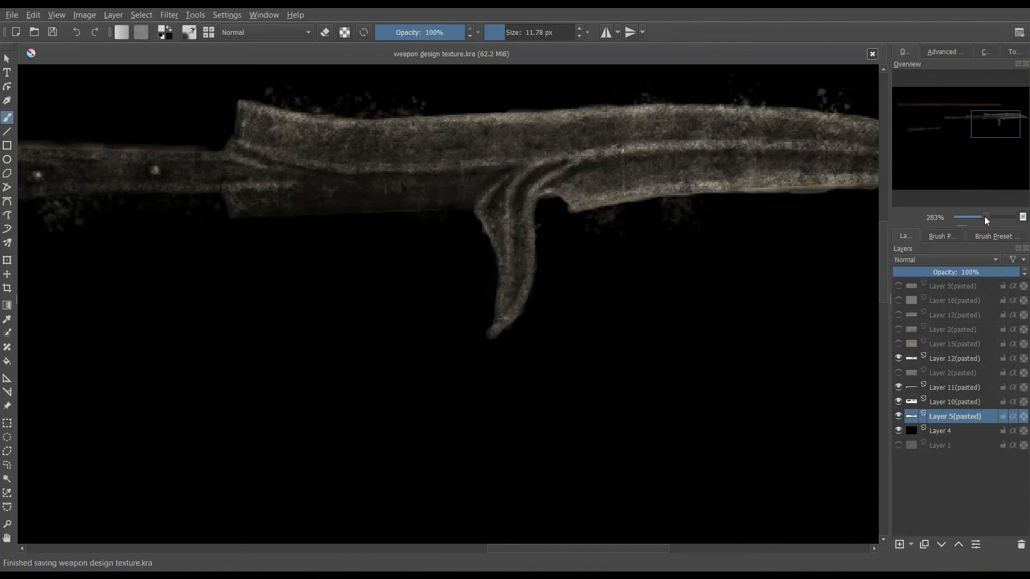
- Move the painted Layer 5(pasted) directly beneath Layer 12(pasted) and merge the two layers
{"action": "left_click_drag", "start_coordinate": [984, 214], "coordinate": [978, 212]}
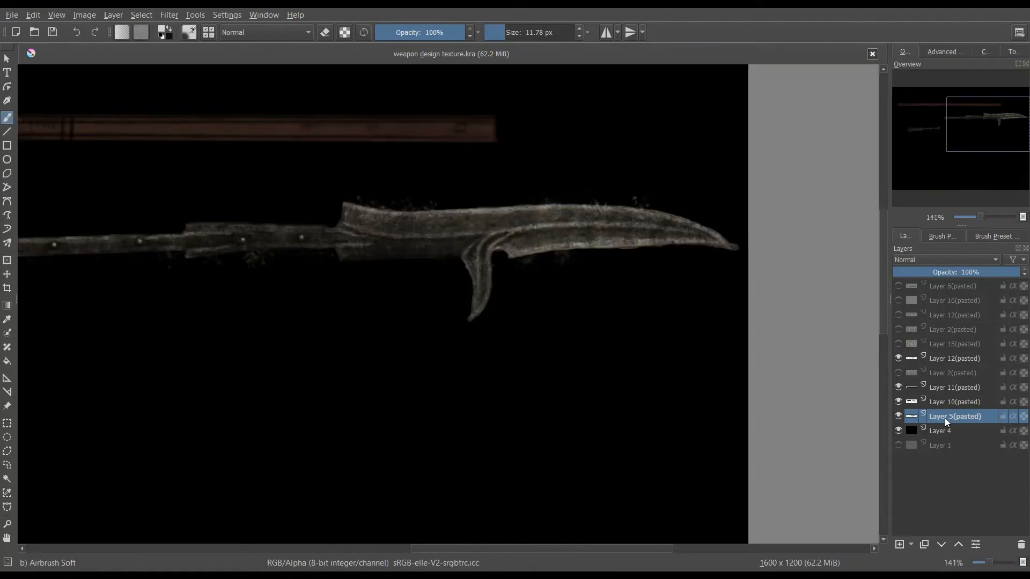
{"action": "left_click_drag", "start_coordinate": [944, 417], "coordinate": [945, 378]}
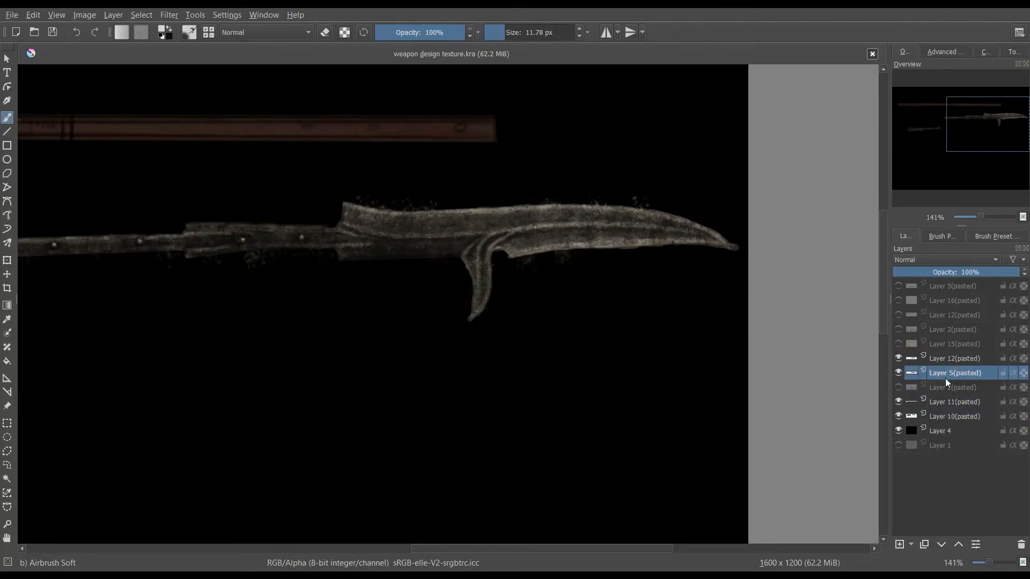
{"action": "left_click", "coordinate": [941, 357]}
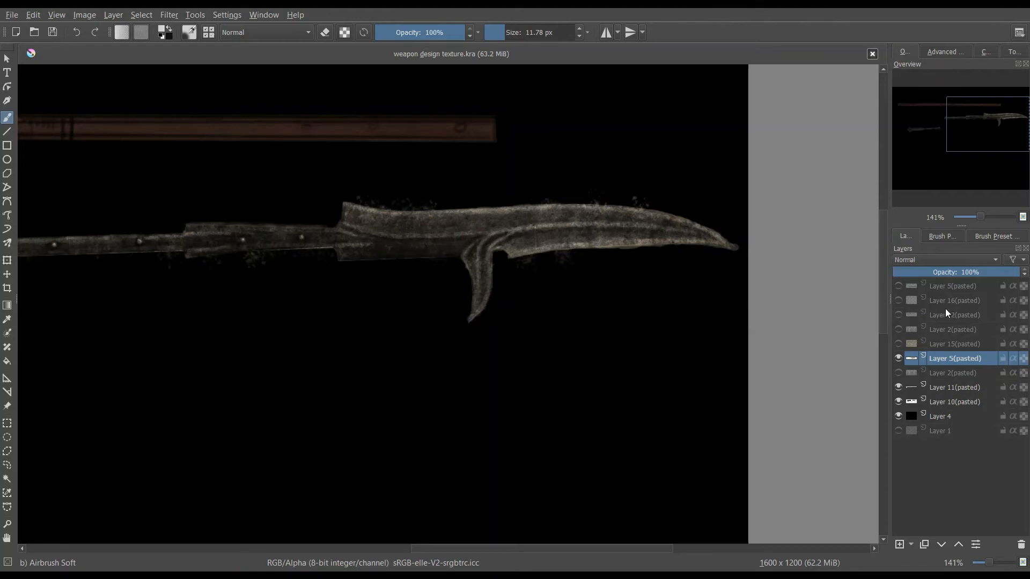
{"action": "left_click_drag", "start_coordinate": [975, 135], "coordinate": [916, 125]}
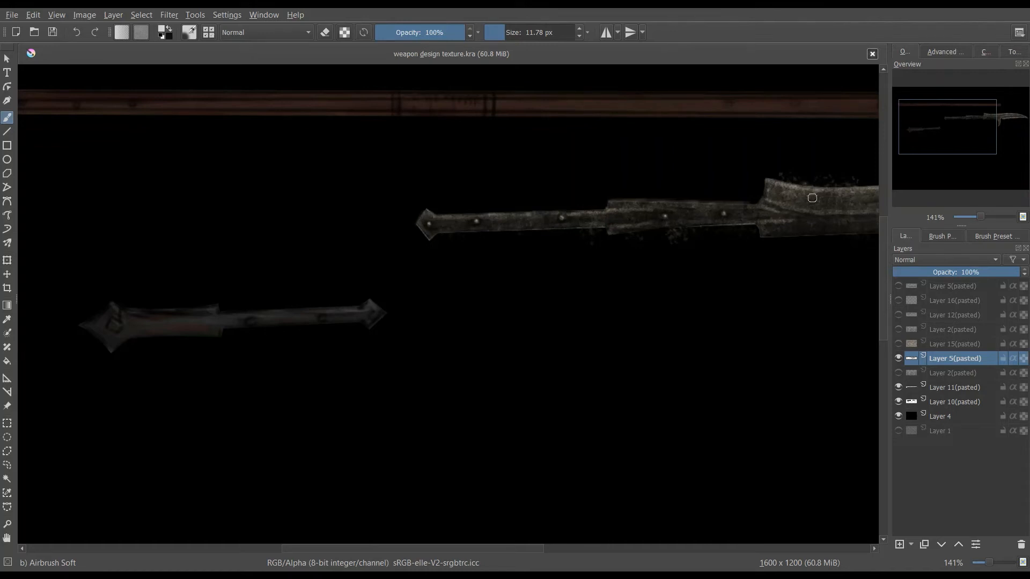
{"action": "left_click_drag", "start_coordinate": [919, 138], "coordinate": [958, 116]}
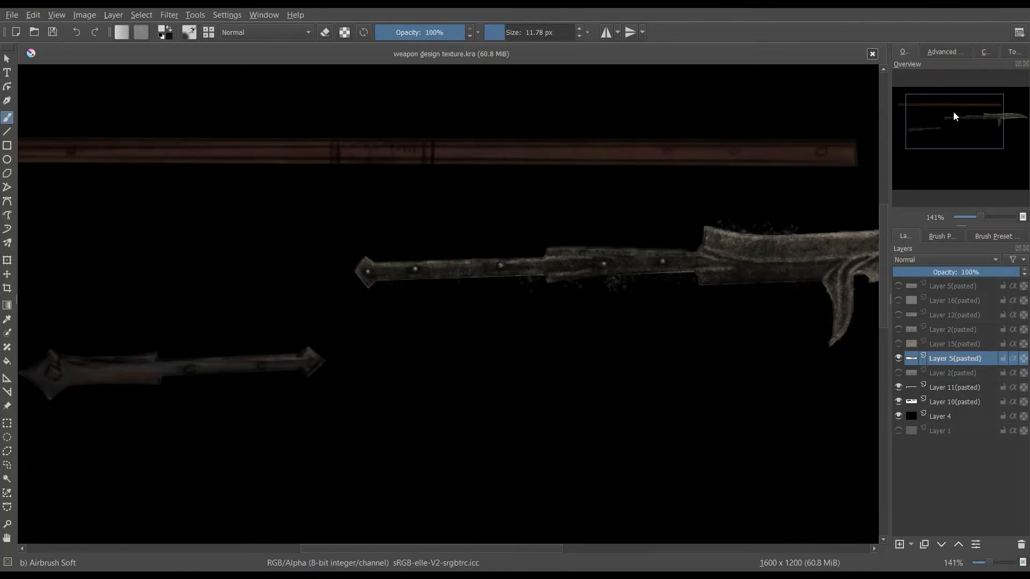
{"action": "mouse_move", "coordinate": [946, 124]}
{"action": "left_mouse_down"}
{"action": "mouse_move", "coordinate": [984, 121]}
{"action": "mouse_move", "coordinate": [938, 115]}
{"action": "left_mouse_up"}
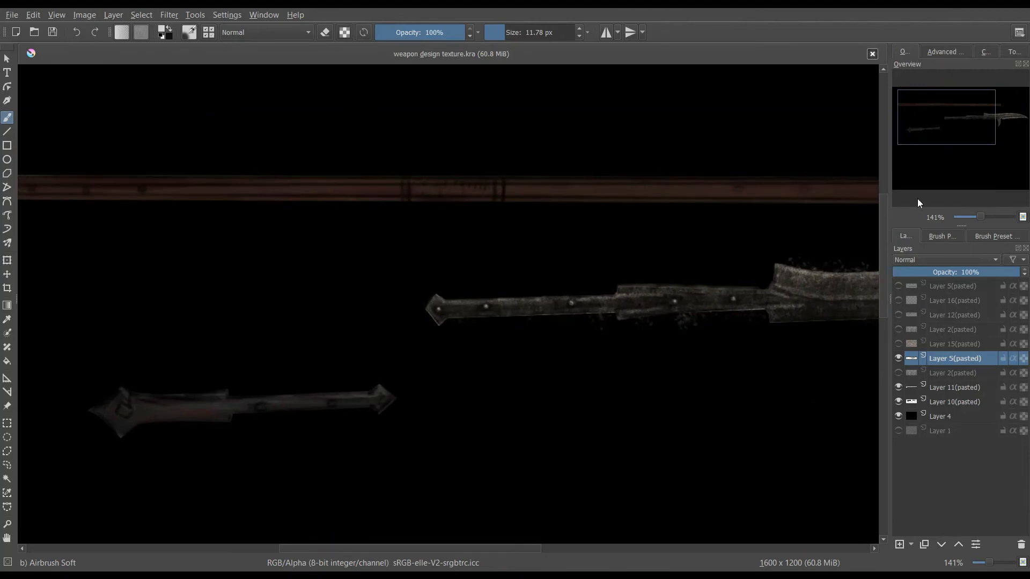
- Examine the wooden shaft, short metal piece and bladed weapon by toggling the visibility of Layer 11(pasted) and Layer 10(pasted)
{"action": "left_click", "coordinate": [898, 387]}
{"action": "left_click", "coordinate": [898, 388]}
{"action": "left_click", "coordinate": [898, 403]}
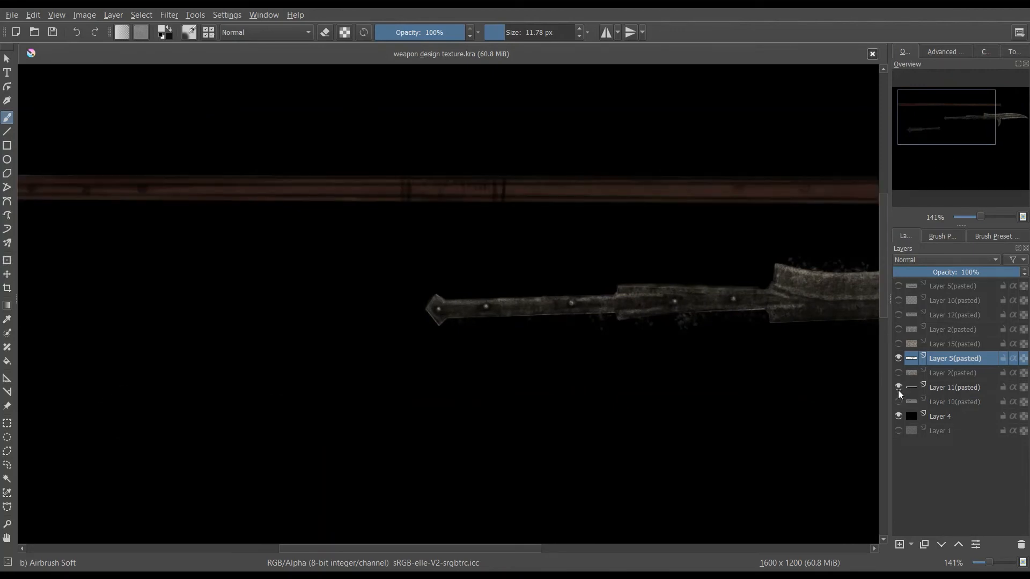
{"action": "mouse_move", "coordinate": [933, 116]}
{"action": "left_mouse_down"}
{"action": "mouse_move", "coordinate": [961, 114]}
{"action": "mouse_move", "coordinate": [905, 120]}
{"action": "mouse_move", "coordinate": [930, 115]}
{"action": "left_mouse_up"}
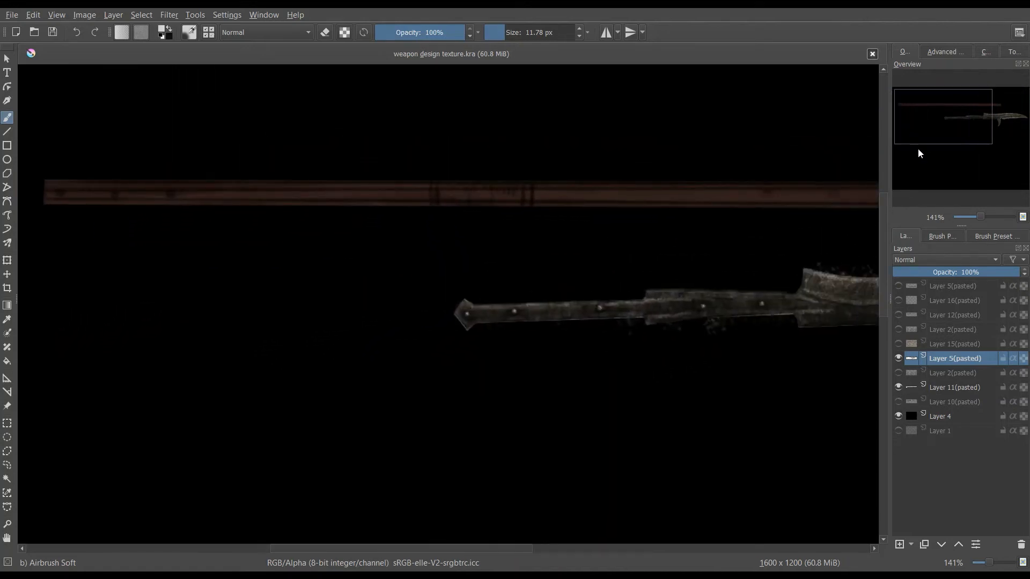
{"action": "left_click", "coordinate": [899, 403]}
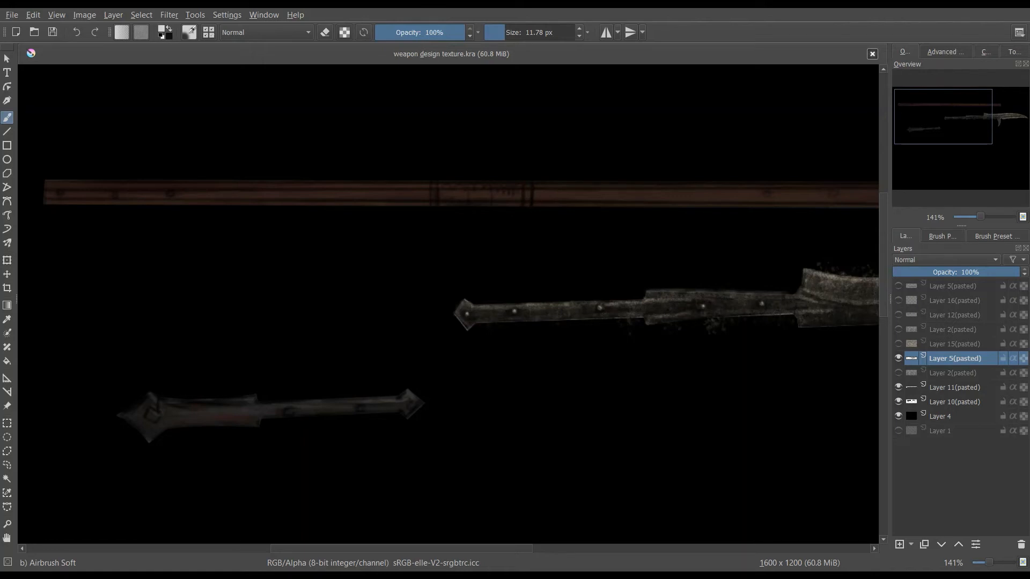
{"action": "left_click_drag", "start_coordinate": [919, 138], "coordinate": [968, 139]}
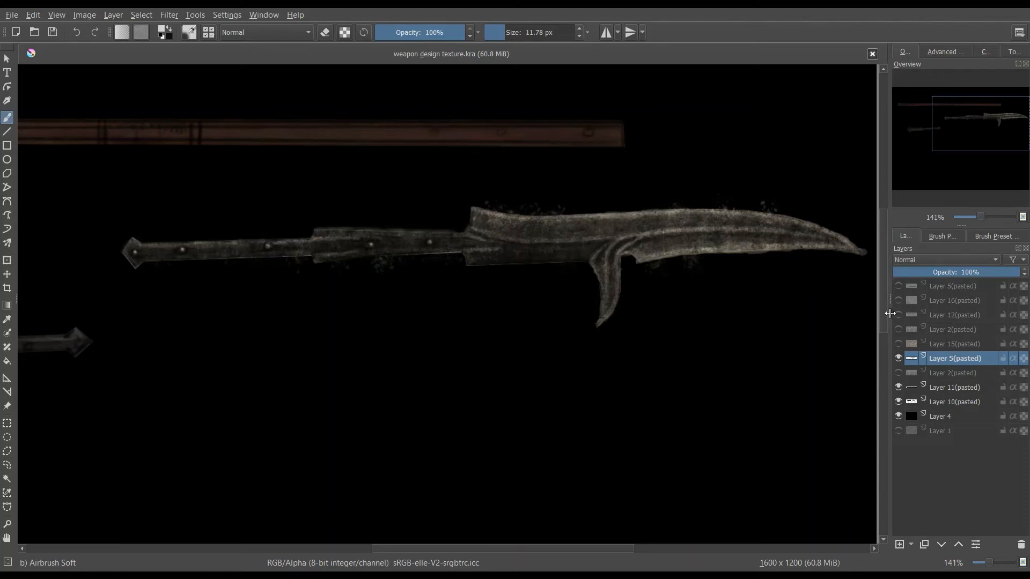
- Hide Layer 11(pasted) and Layer 10(pasted) to isolate the bladed weapon on the black background
{"action": "left_click", "coordinate": [898, 387]}
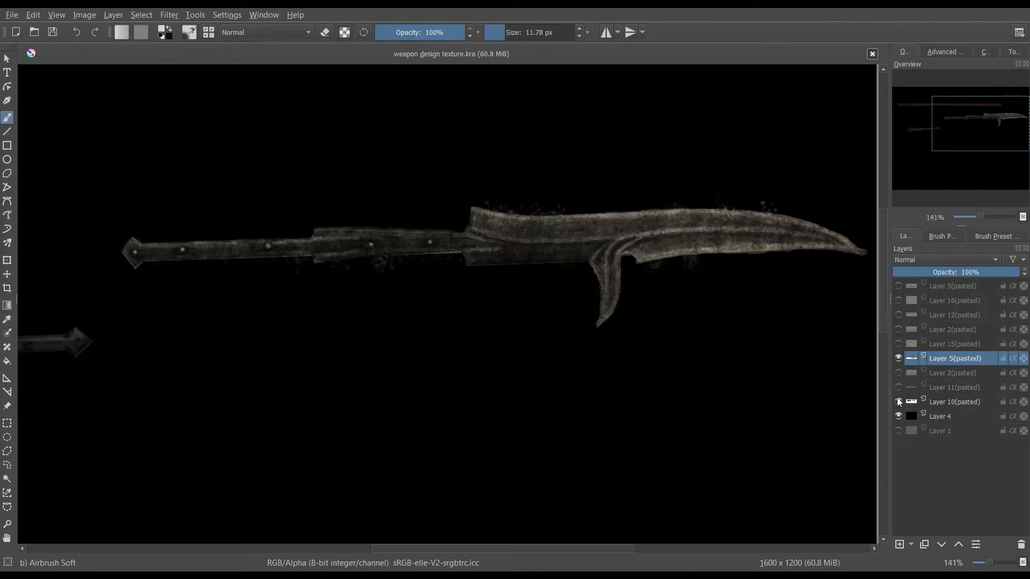
{"action": "left_click", "coordinate": [899, 402]}
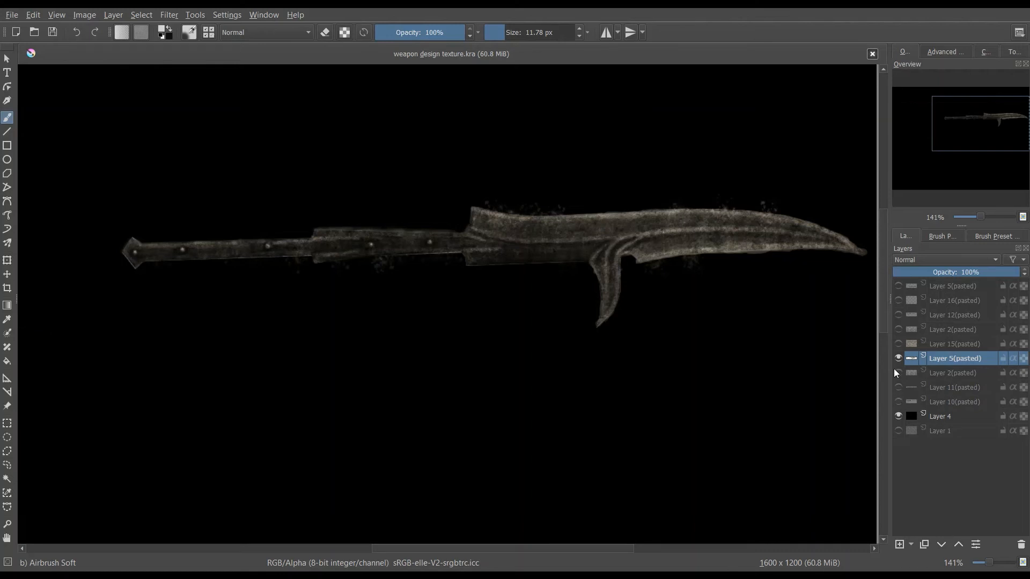
{"action": "left_click_drag", "start_coordinate": [978, 129], "coordinate": [981, 120]}
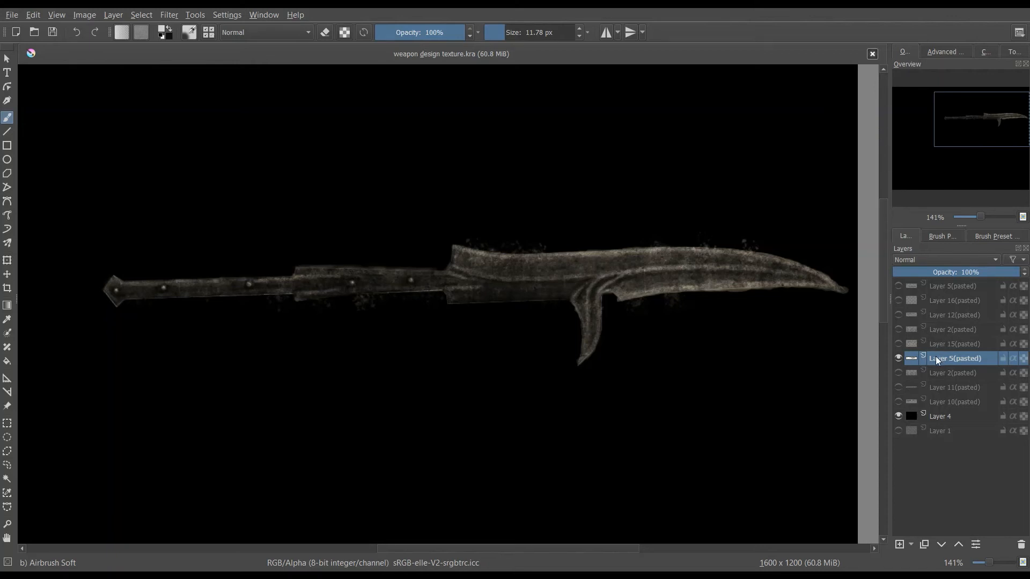
- Duplicate the weapon's Layer 5(pasted), hide the original and convert the copy into a blue normal map with a filter
{"action": "key", "text": "ctrl+j"}
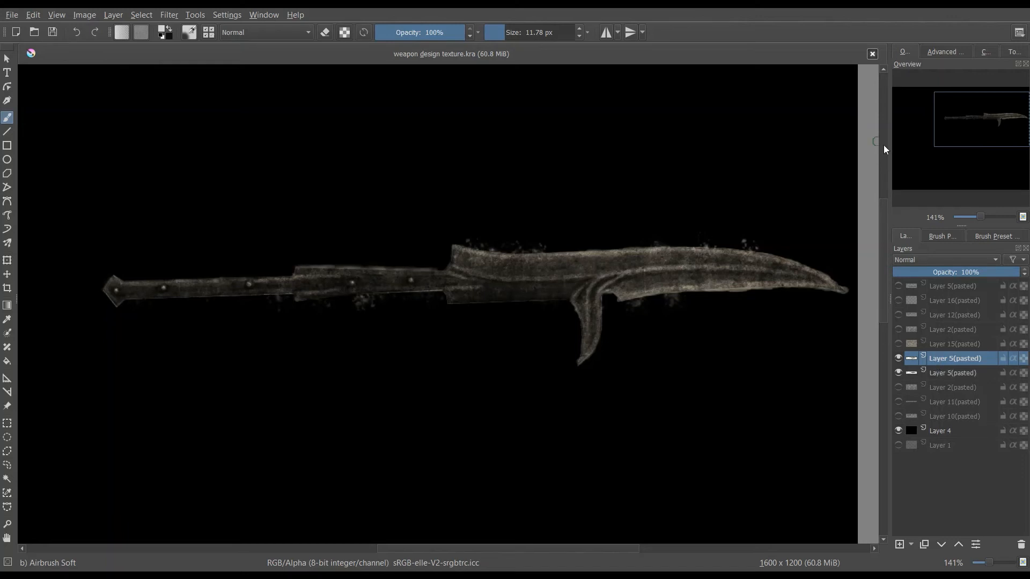
{"action": "left_click", "coordinate": [898, 373]}
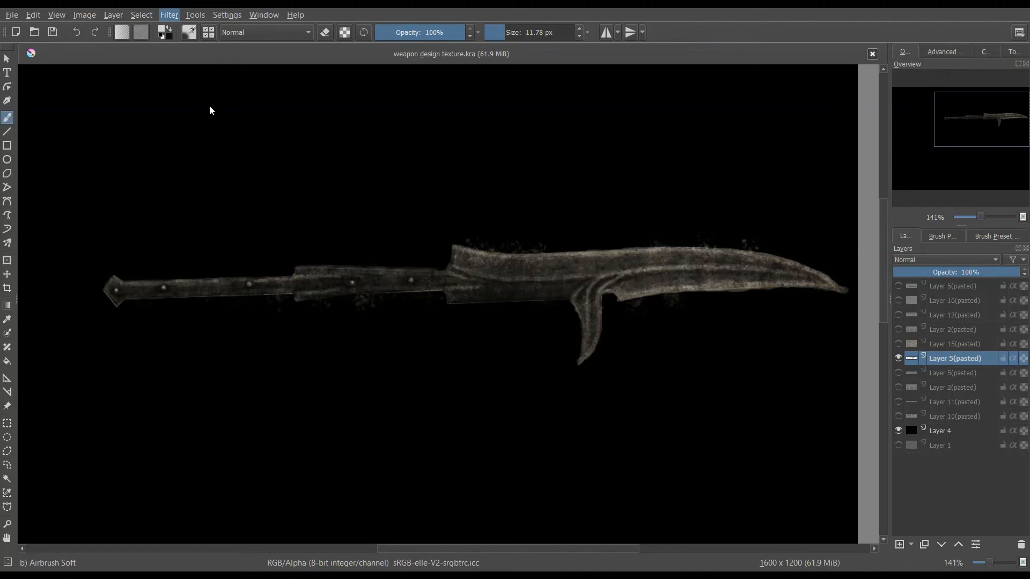
{"action": "left_click", "coordinate": [446, 123]}
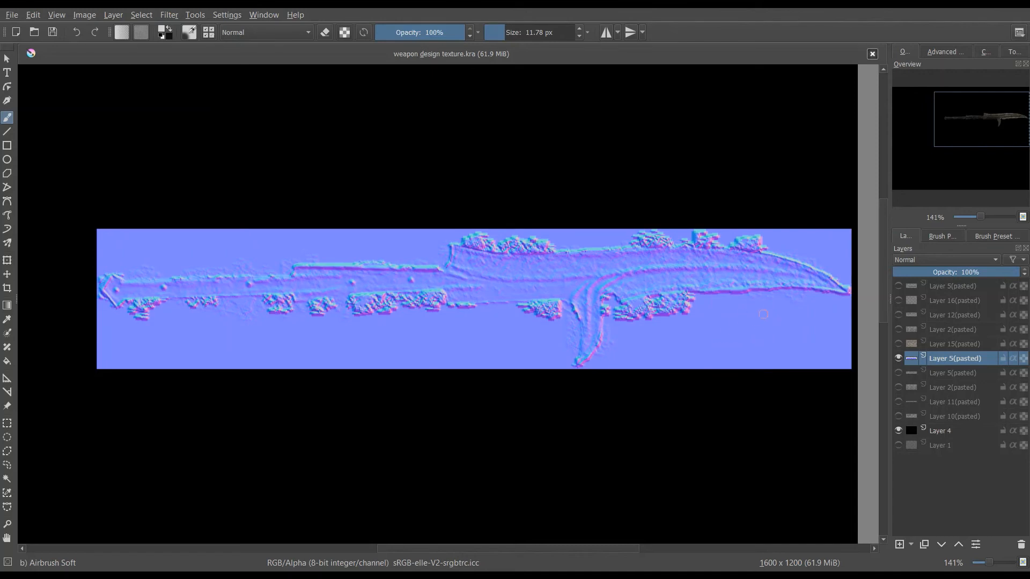
{"action": "left_click_drag", "start_coordinate": [930, 137], "coordinate": [980, 133]}
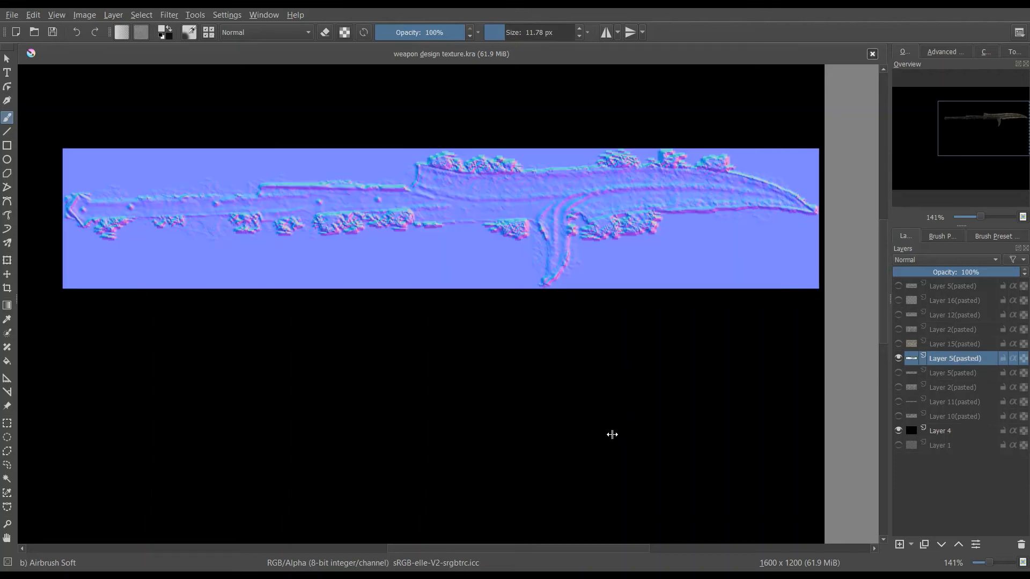
{"action": "left_click_drag", "start_coordinate": [618, 435], "coordinate": [783, 423]}
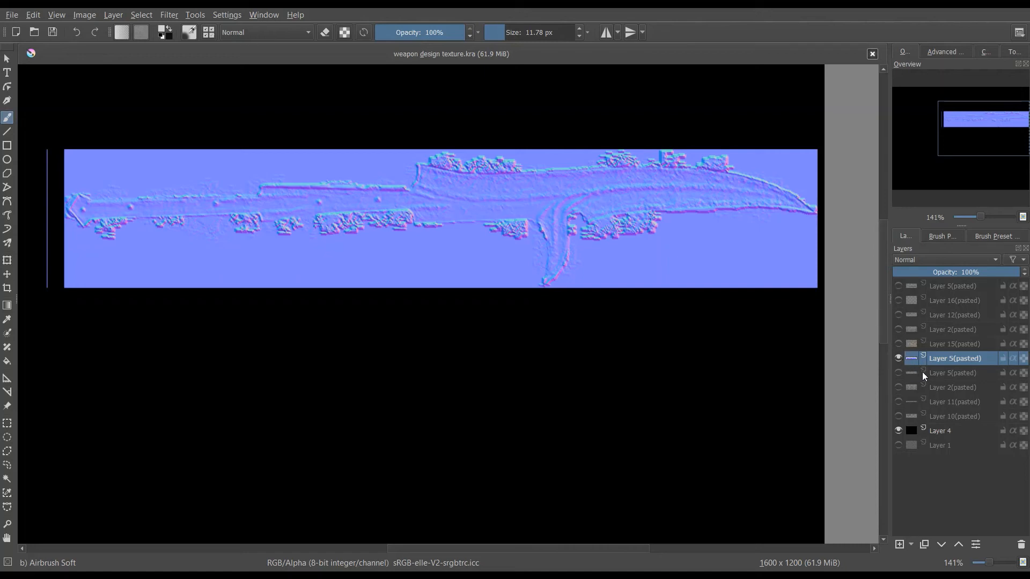
- Hide the normal map layer, then select and show the original painted Layer 5(pasted) directly beneath it
{"action": "left_click", "coordinate": [898, 358]}
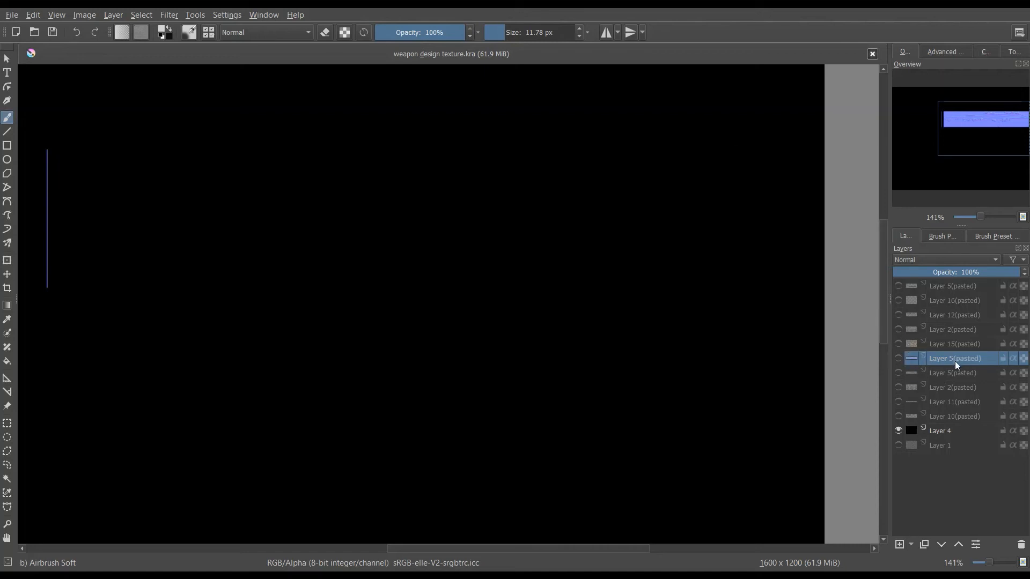
{"action": "left_click", "coordinate": [945, 371]}
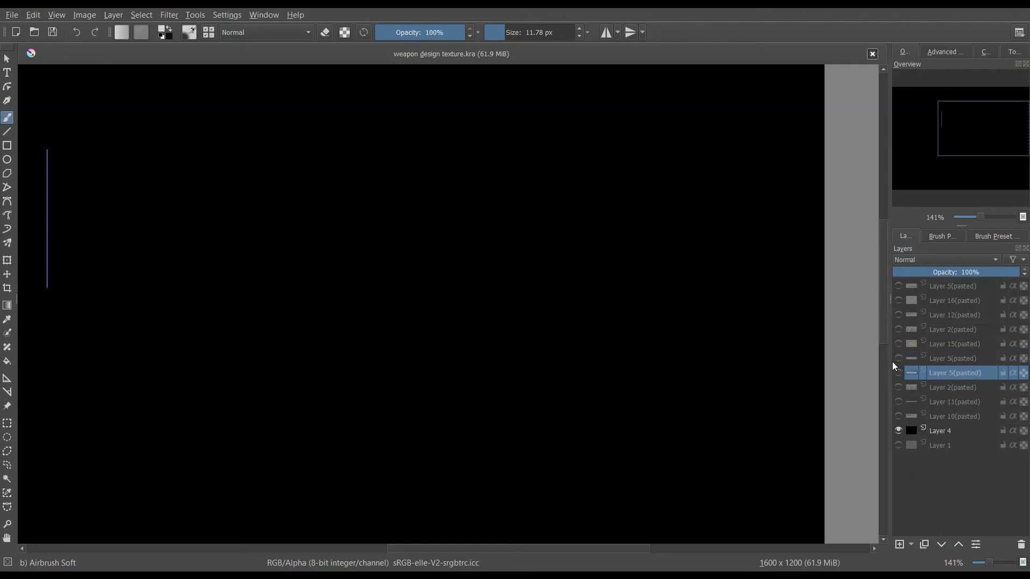
{"action": "left_click", "coordinate": [898, 431]}
{"action": "left_click", "coordinate": [898, 431]}
{"action": "left_click", "coordinate": [897, 373]}
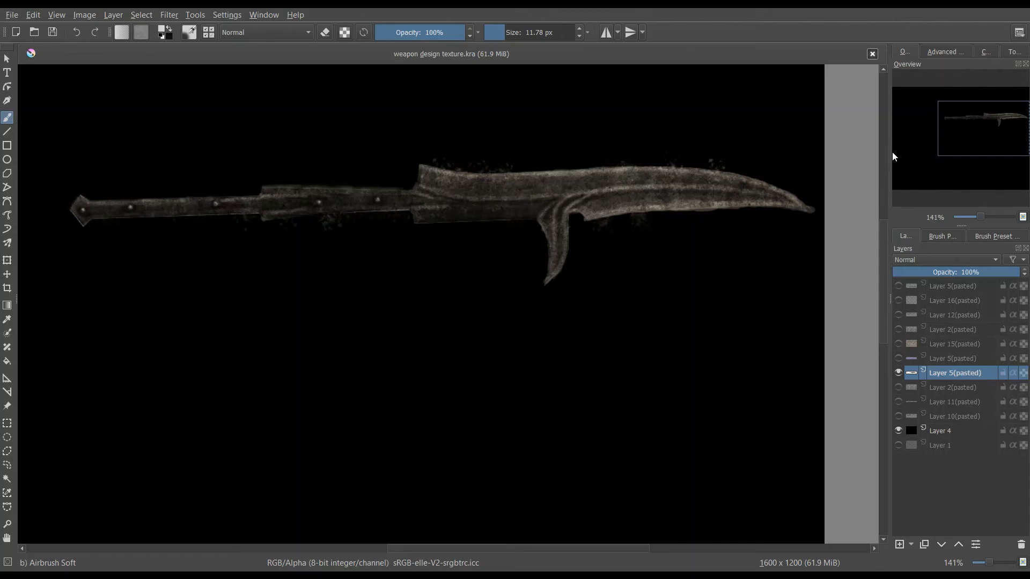
- Create a very dark gray copy of the painted Layer 5(pasted) and hide the original beneath it
{"action": "key", "text": "ctrl+v"}
{"action": "left_click", "coordinate": [898, 385]}
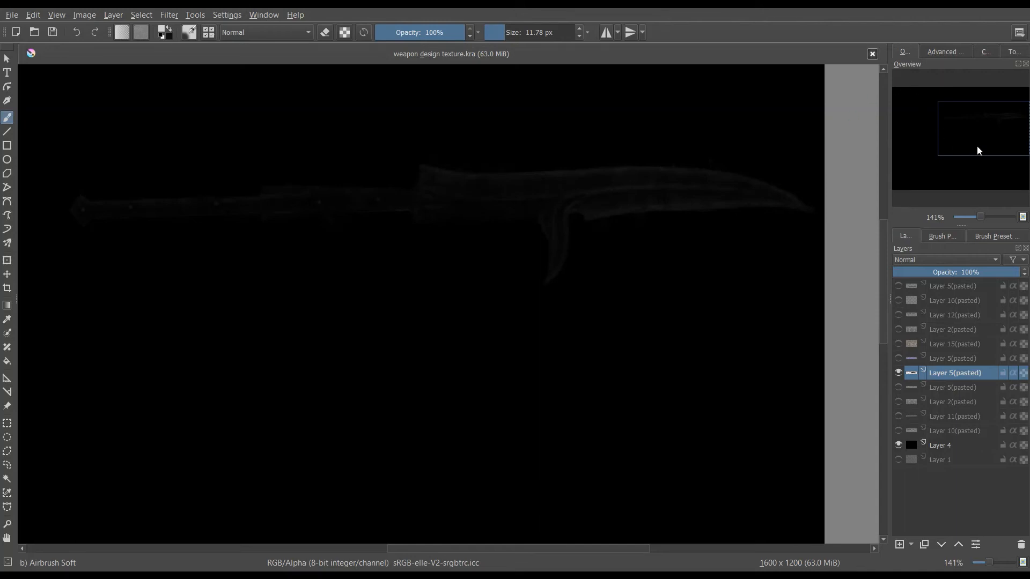
{"action": "mouse_move", "coordinate": [977, 150]}
{"action": "left_mouse_down"}
{"action": "mouse_move", "coordinate": [962, 134]}
{"action": "mouse_move", "coordinate": [969, 141]}
{"action": "left_mouse_up"}
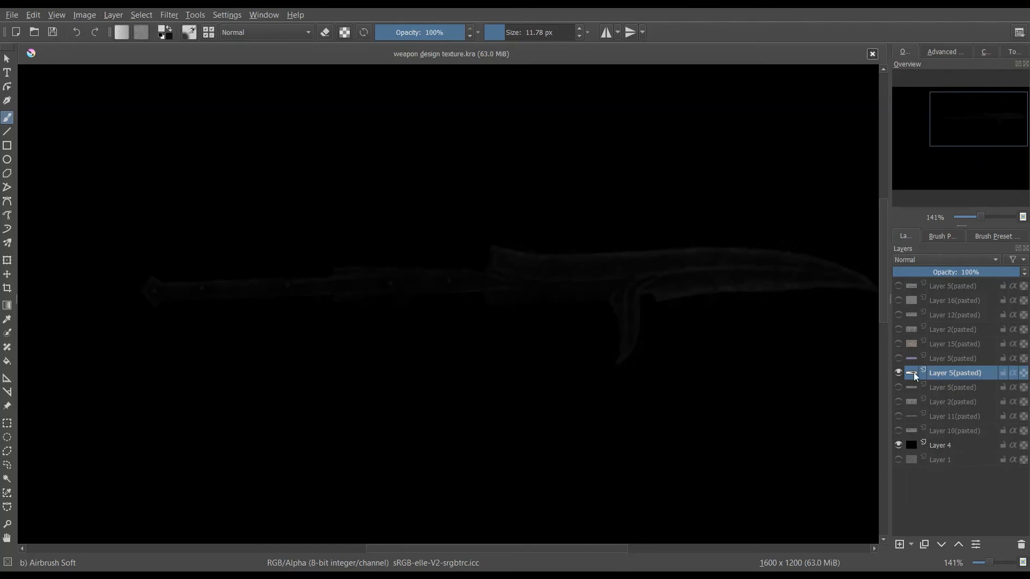
- Compare the normal map, dark gray copy and painted original of the weapon by toggling the three layers' visibility
{"action": "left_click", "coordinate": [898, 358]}
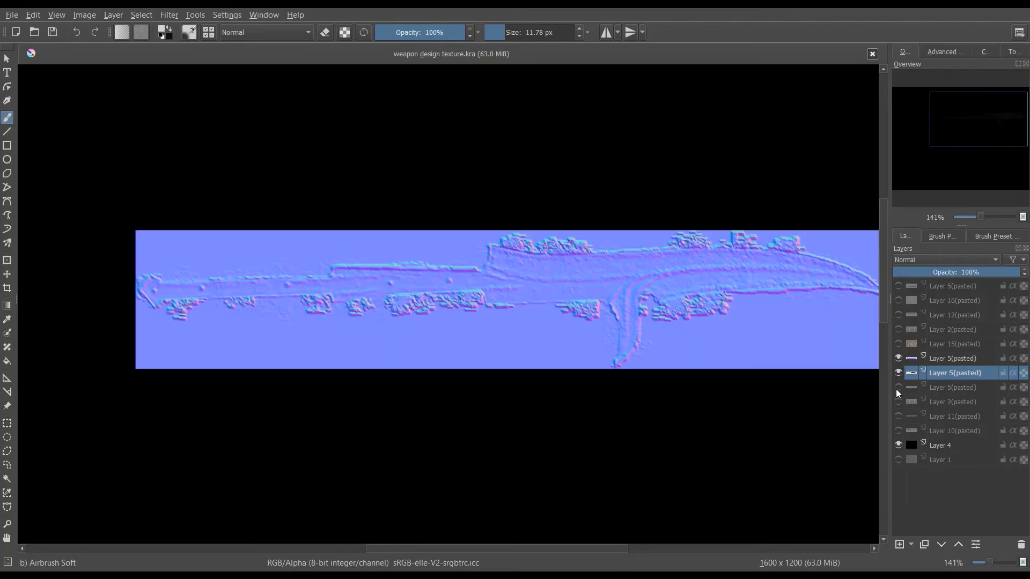
{"action": "left_click", "coordinate": [897, 373]}
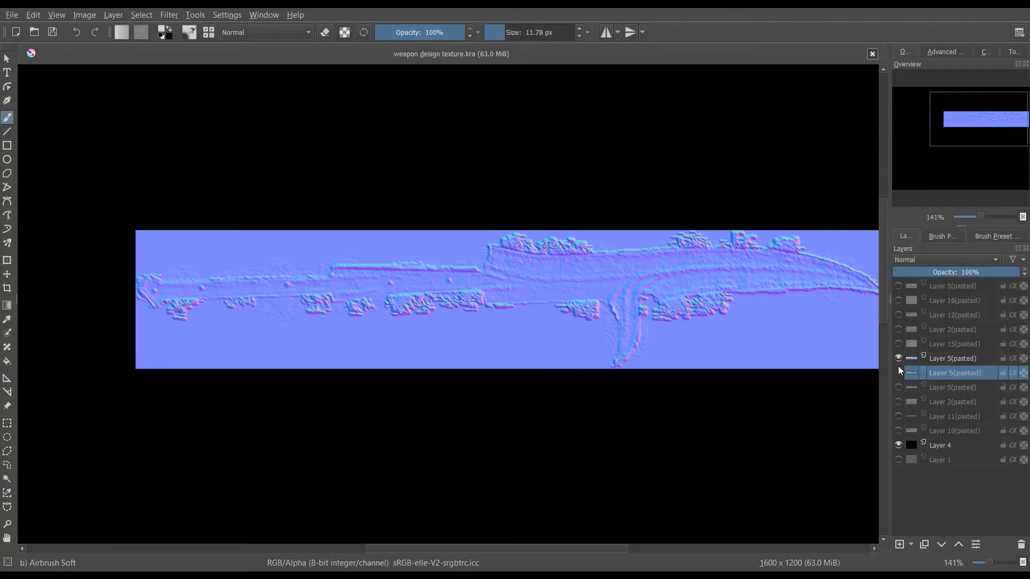
{"action": "left_click", "coordinate": [898, 359]}
{"action": "left_click", "coordinate": [898, 387]}
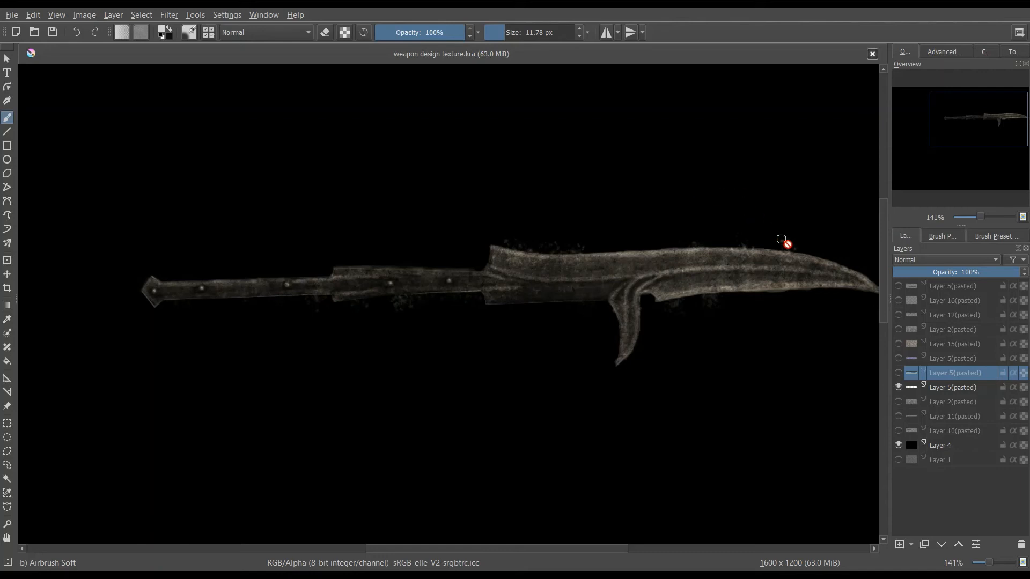
{"action": "left_click", "coordinate": [899, 358]}
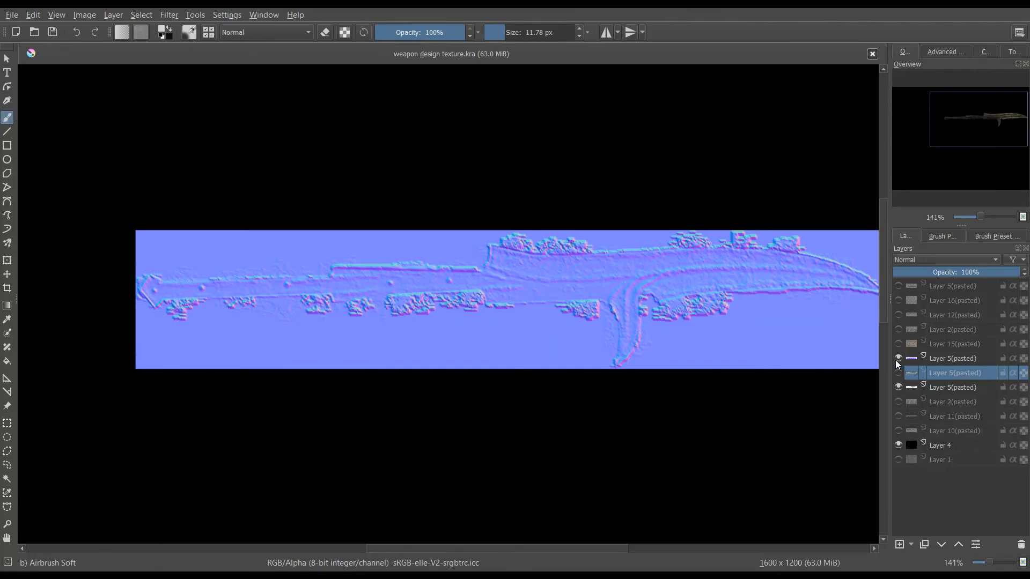
{"action": "left_click", "coordinate": [898, 373]}
{"action": "left_click", "coordinate": [898, 387]}
{"action": "left_click", "coordinate": [898, 359]}
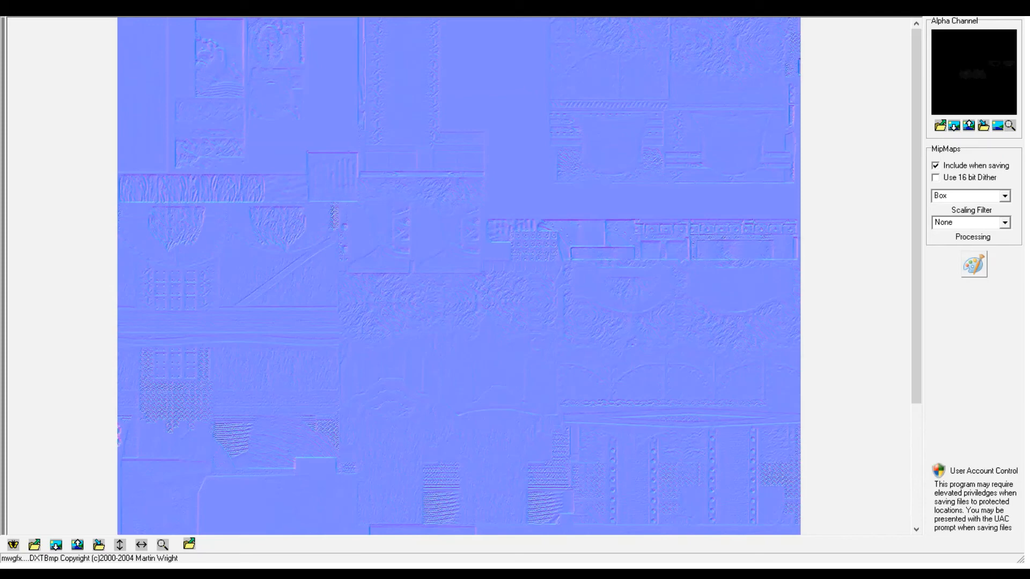
- Switch to DXTBmp and examine the example normal map texture, flipping it vertically and back
{"action": "left_click_drag", "start_coordinate": [916, 216], "coordinate": [916, 328]}
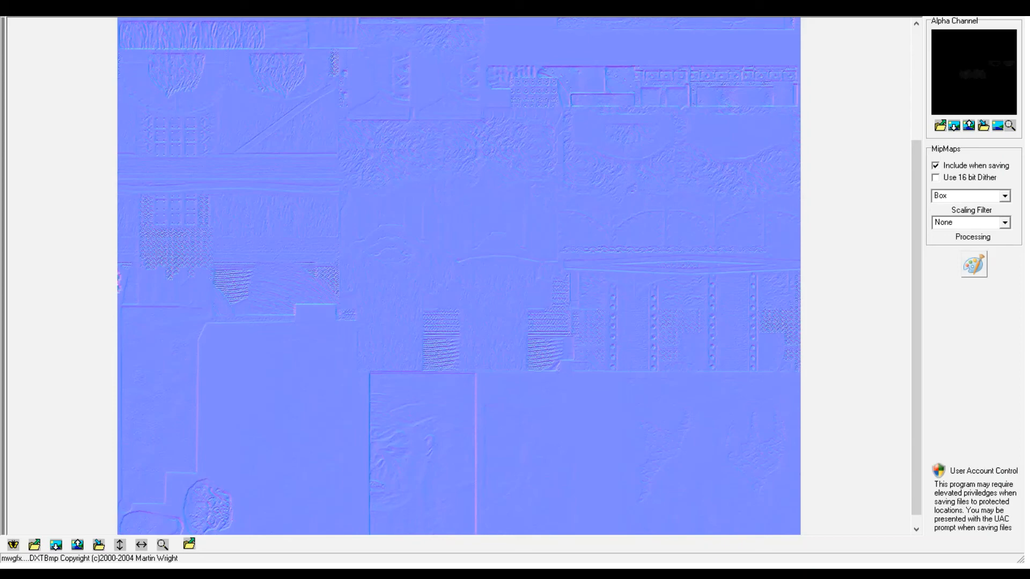
{"action": "left_click_drag", "start_coordinate": [916, 327], "coordinate": [916, 285]}
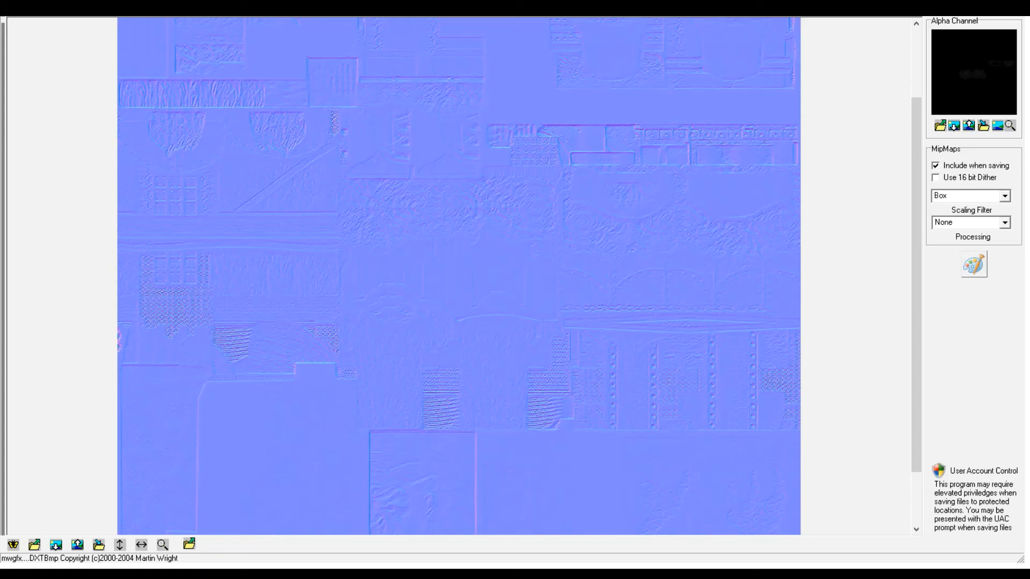
{"action": "left_click", "coordinate": [13, 545]}
{"action": "left_click", "coordinate": [119, 545]}
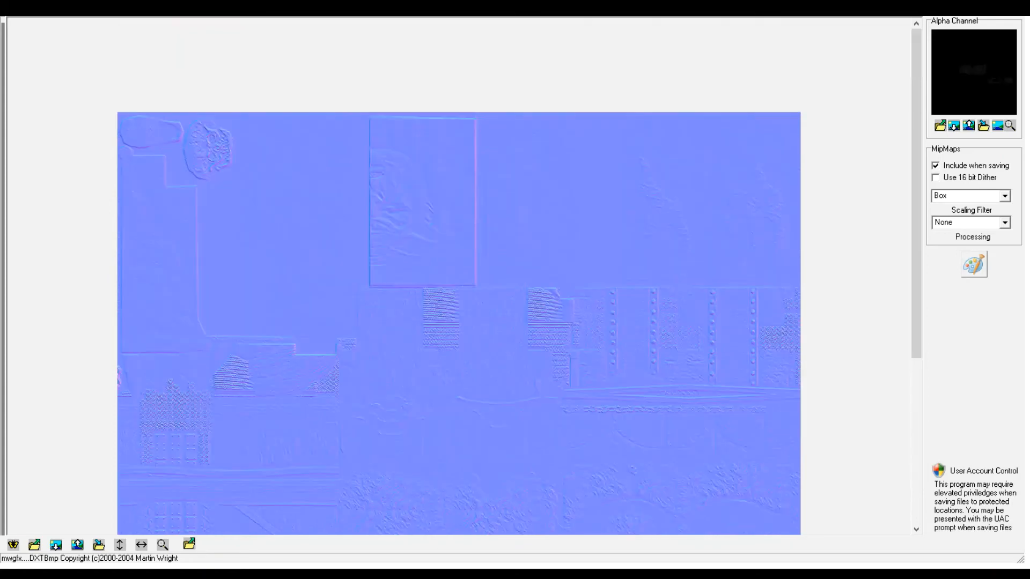
{"action": "left_click", "coordinate": [120, 545]}
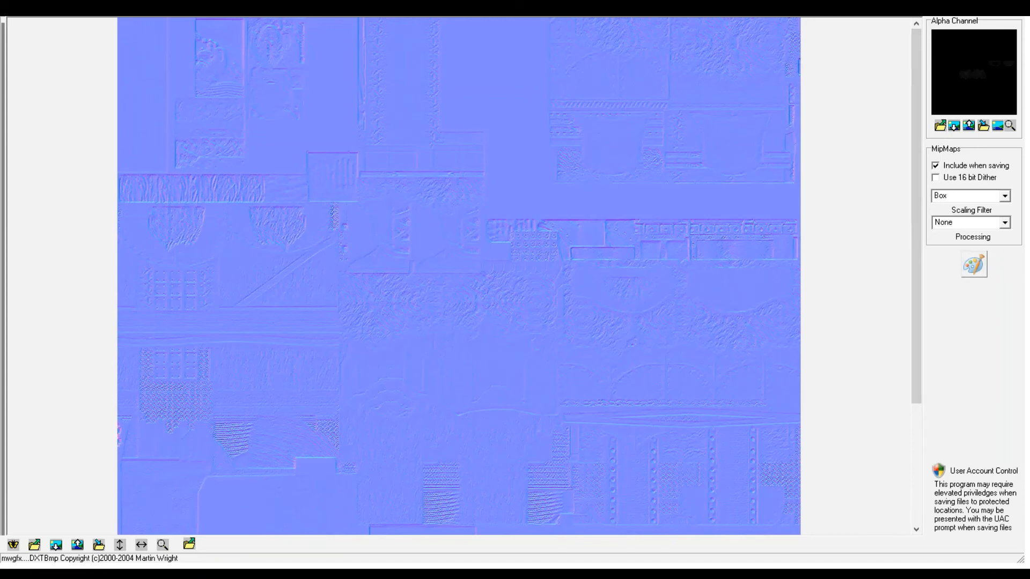
{"action": "left_click_drag", "start_coordinate": [916, 214], "coordinate": [916, 244]}
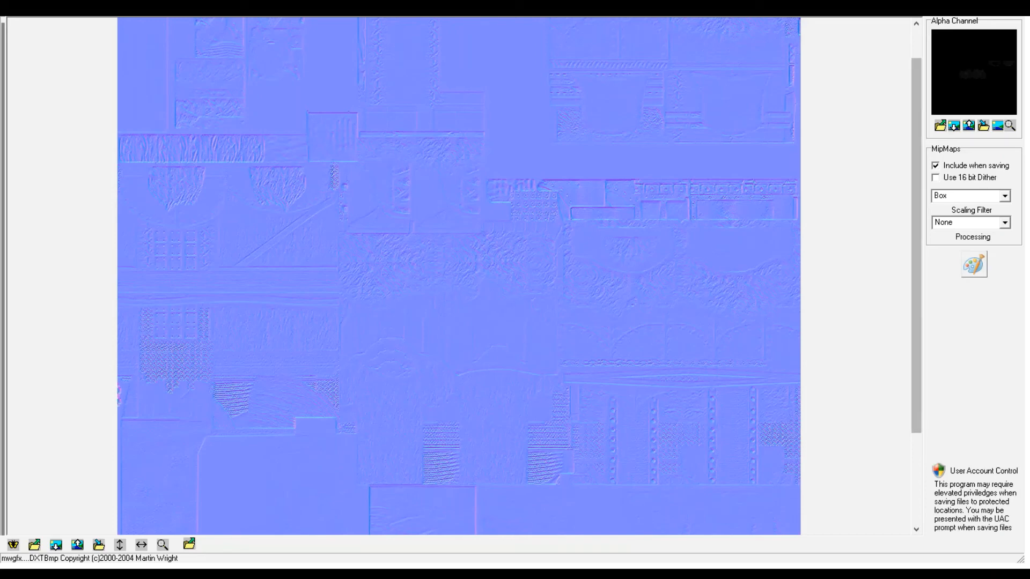
{"action": "left_click_drag", "start_coordinate": [916, 245], "coordinate": [916, 222]}
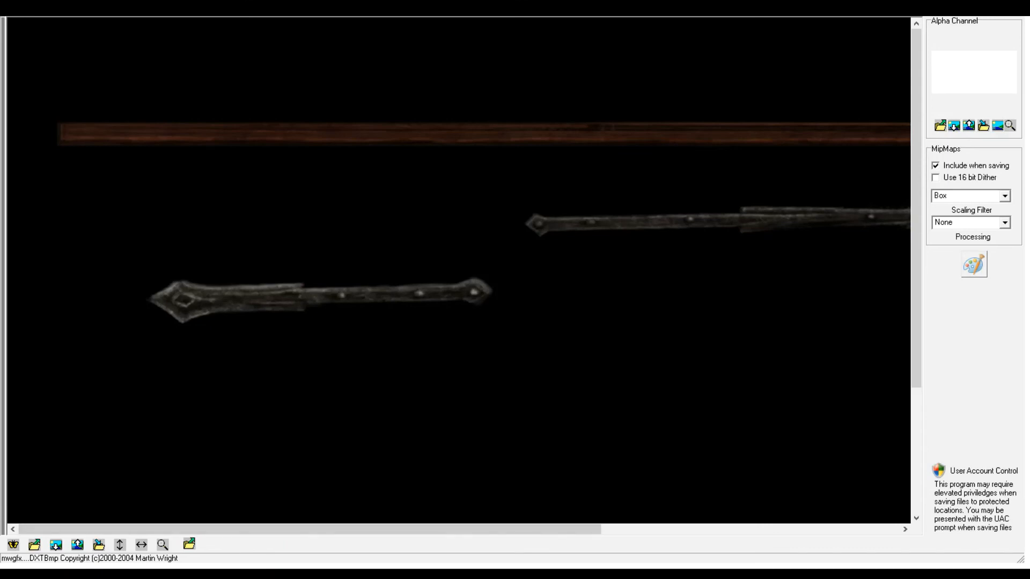
- Inspect the finished weapon texture in DXTBmp along its full width, from the shaft's start to the blade tip
{"action": "left_click_drag", "start_coordinate": [309, 529], "coordinate": [572, 528]}
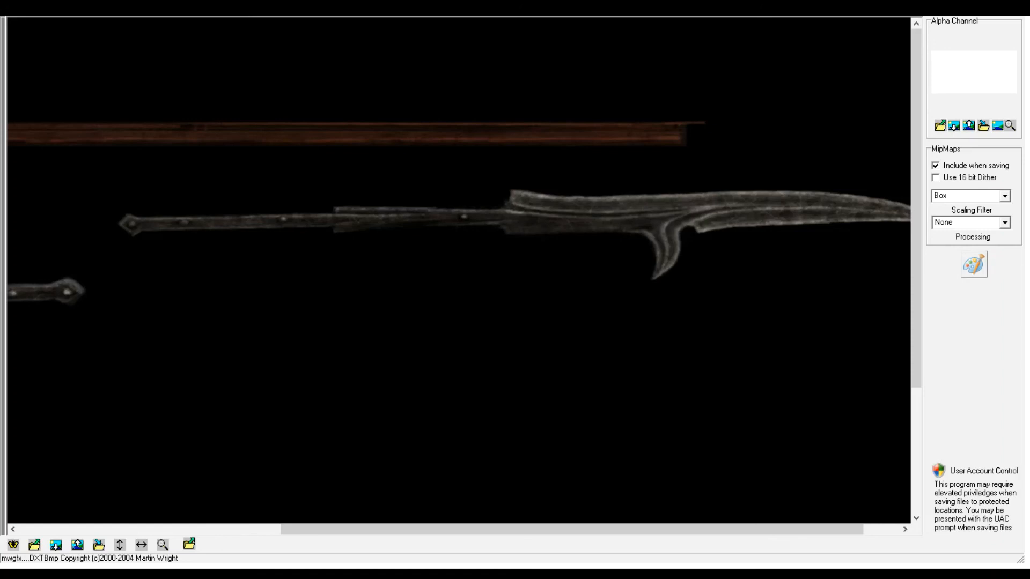
{"action": "left_click_drag", "start_coordinate": [571, 528], "coordinate": [608, 529]}
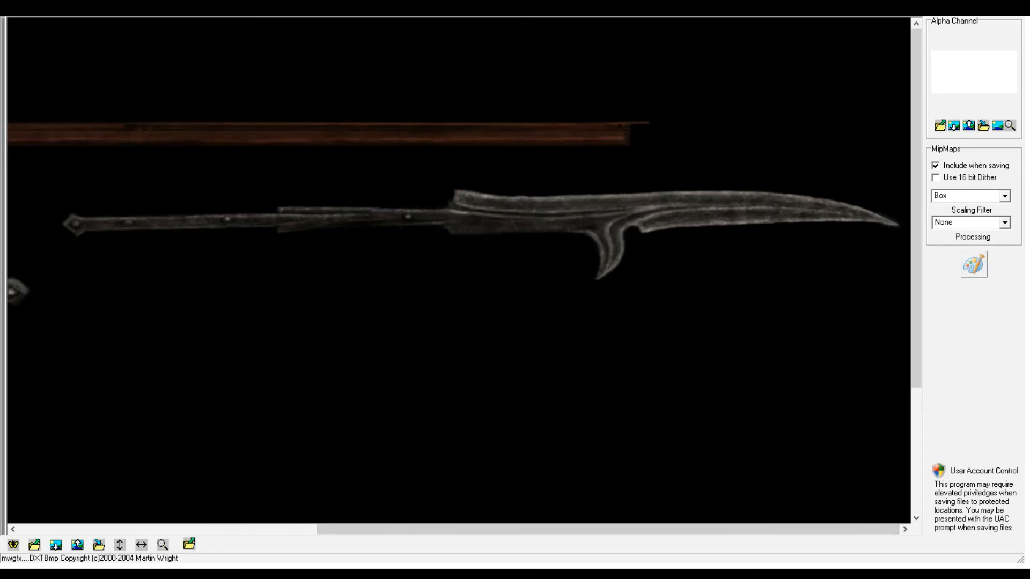
{"action": "left_click_drag", "start_coordinate": [608, 529], "coordinate": [416, 529]}
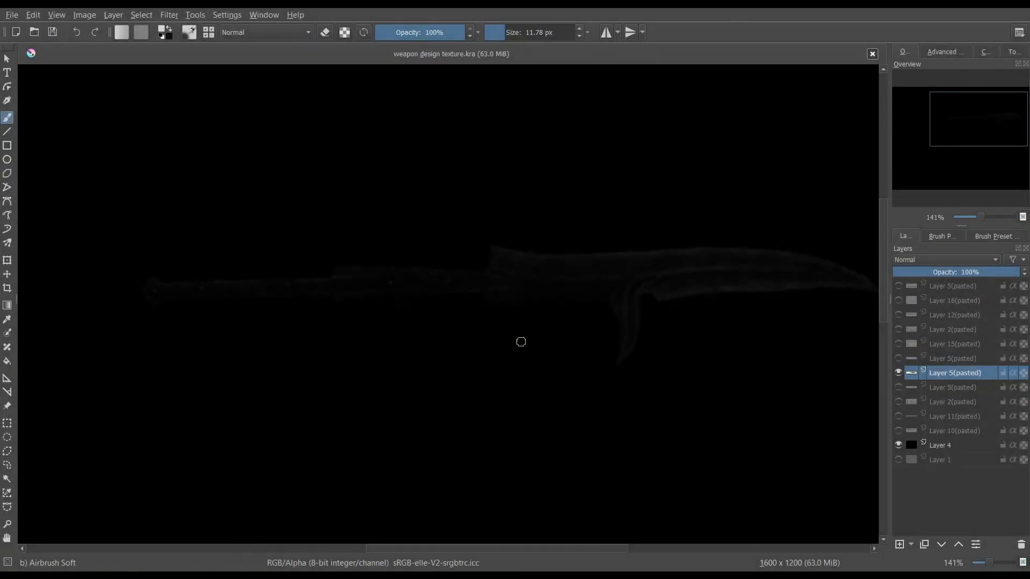
- Return to Krita, hide the dark gray weapon copy and briefly check the painted Layer 5(pasted) beneath it
{"action": "left_click", "coordinate": [899, 373]}
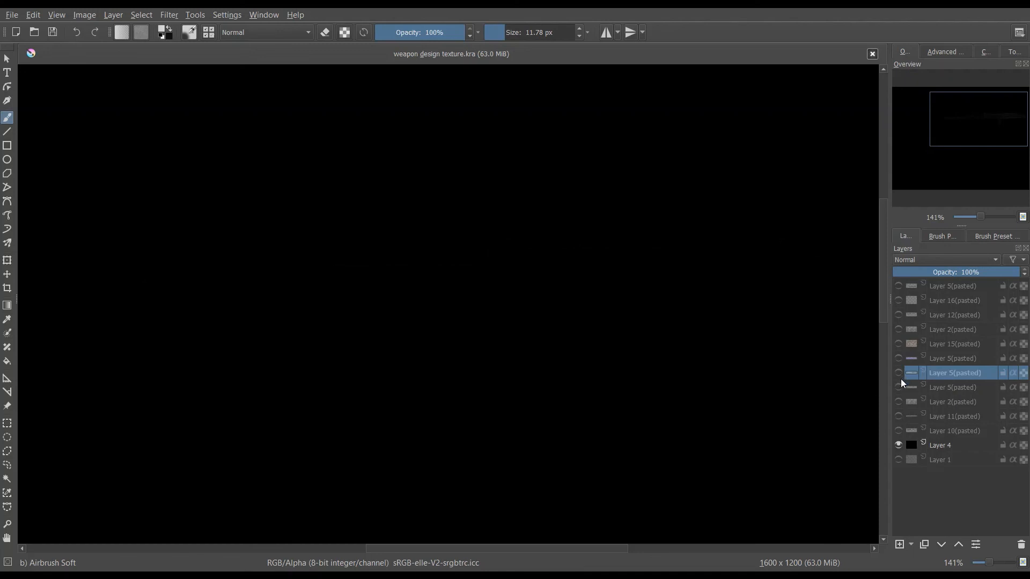
{"action": "left_click", "coordinate": [898, 388]}
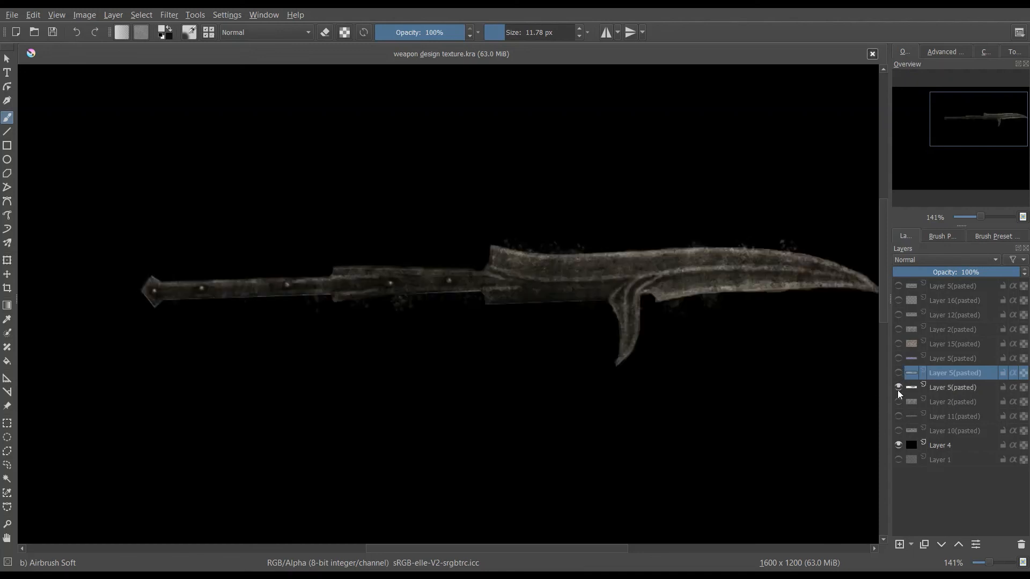
{"action": "left_click", "coordinate": [898, 387]}
- Show the uppermost Layer 5(pasted), Layer 16(pasted) and Layer 12(pasted), and inspect the textured weapon at 200% zoom
{"action": "left_click", "coordinate": [899, 286]}
{"action": "left_click", "coordinate": [898, 301]}
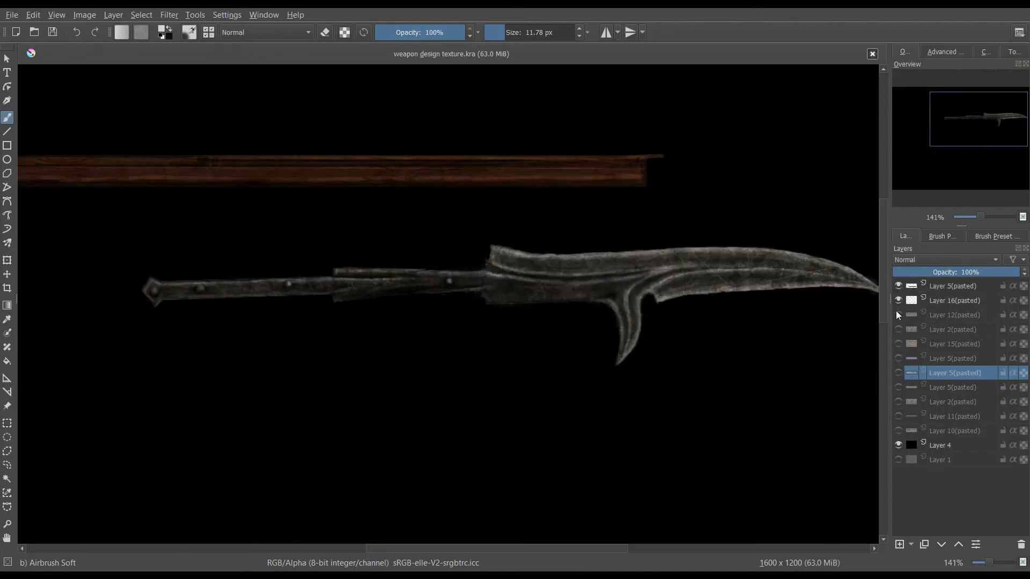
{"action": "left_click", "coordinate": [898, 314]}
{"action": "left_click_drag", "start_coordinate": [982, 216], "coordinate": [981, 216]}
{"action": "left_click_drag", "start_coordinate": [984, 134], "coordinate": [958, 119]}
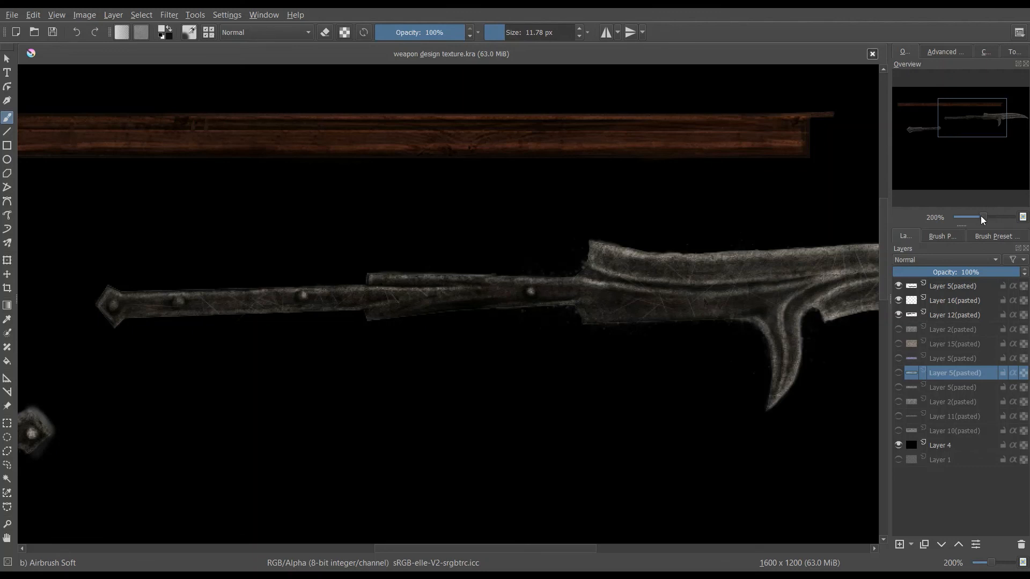
- Inspect the finished weapon's blade end at 141% zoom and briefly toggle the visibility of Layer 12(pasted)
{"action": "left_click_drag", "start_coordinate": [980, 215], "coordinate": [976, 217]}
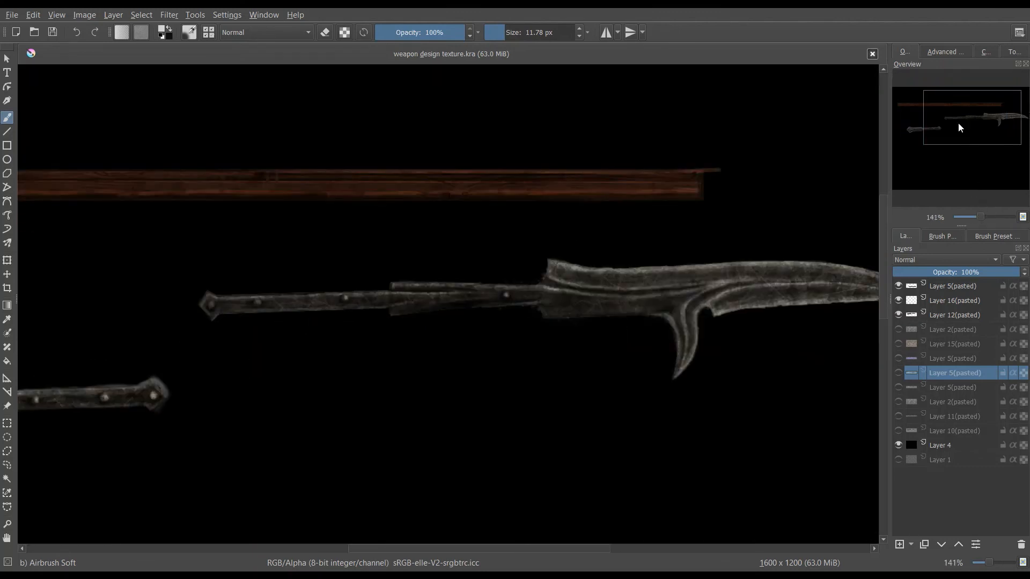
{"action": "left_click_drag", "start_coordinate": [958, 122], "coordinate": [977, 130]}
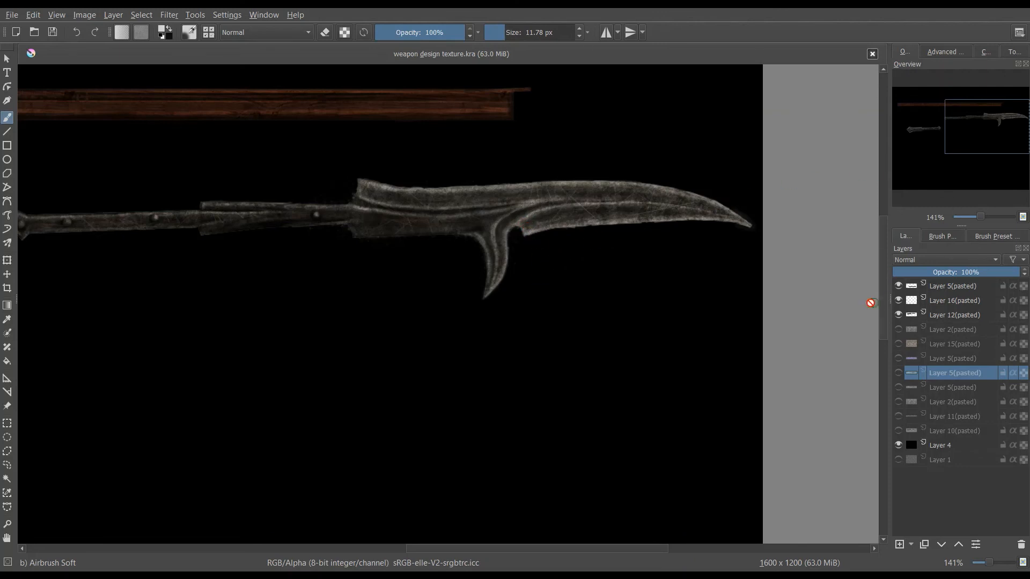
{"action": "left_click", "coordinate": [897, 315]}
{"action": "left_click", "coordinate": [897, 314]}
- Show the lowest Layer 5(pasted), move its weapon copy directly below the finished textured weapon for comparison, and save the file
{"action": "left_click", "coordinate": [899, 387]}
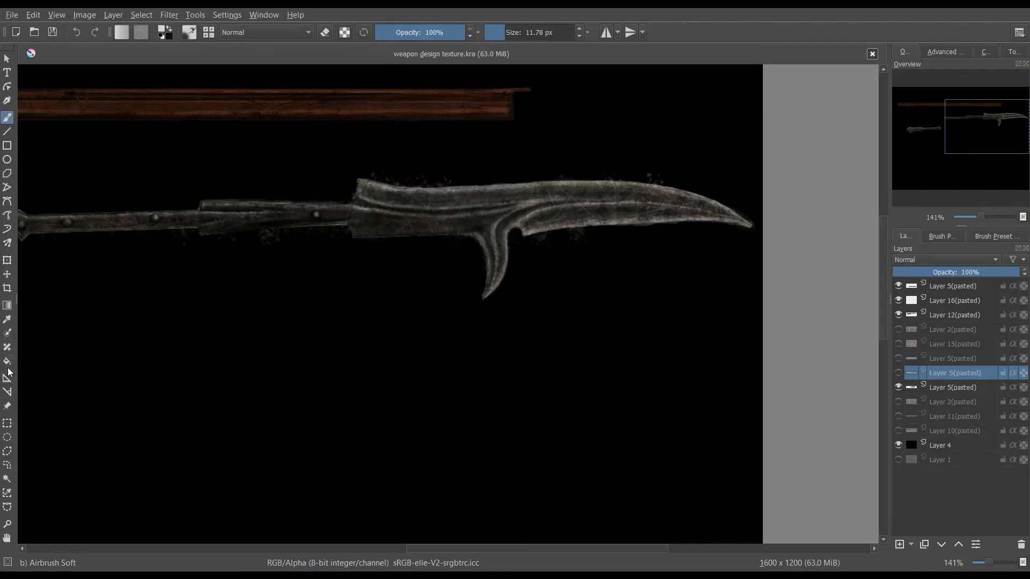
{"action": "left_click", "coordinate": [7, 274]}
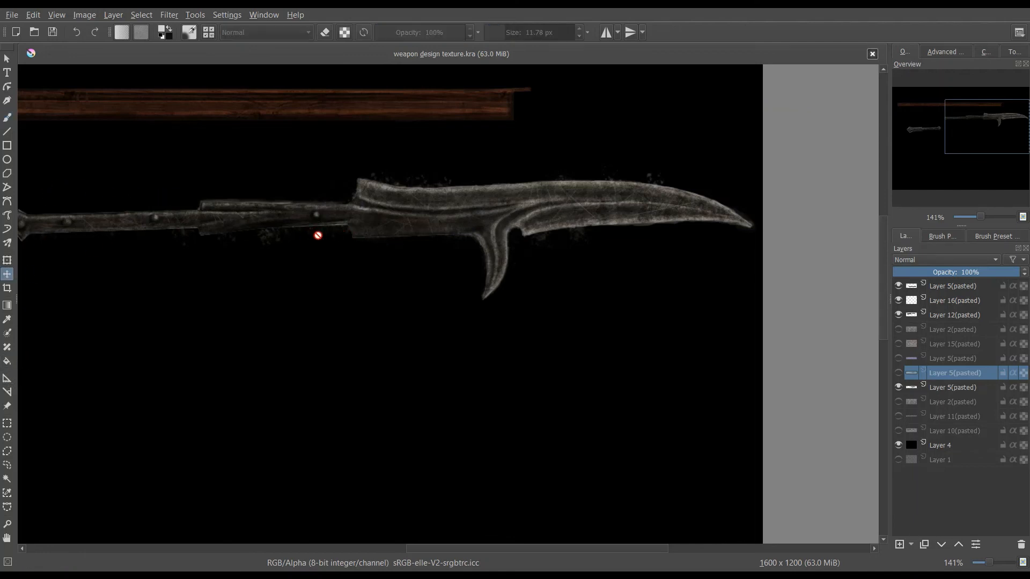
{"action": "left_click", "coordinate": [957, 389]}
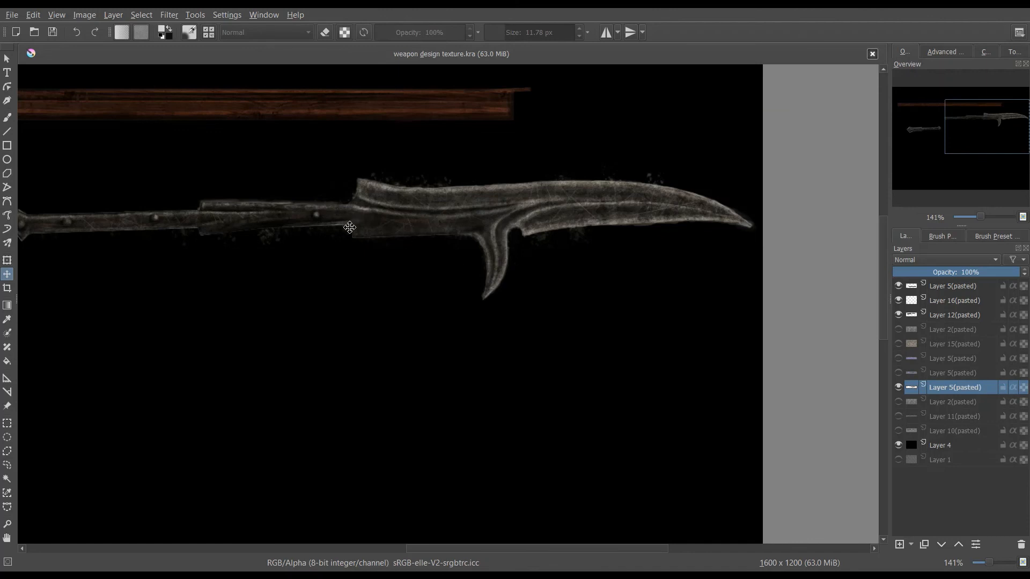
{"action": "left_click_drag", "start_coordinate": [349, 227], "coordinate": [355, 413]}
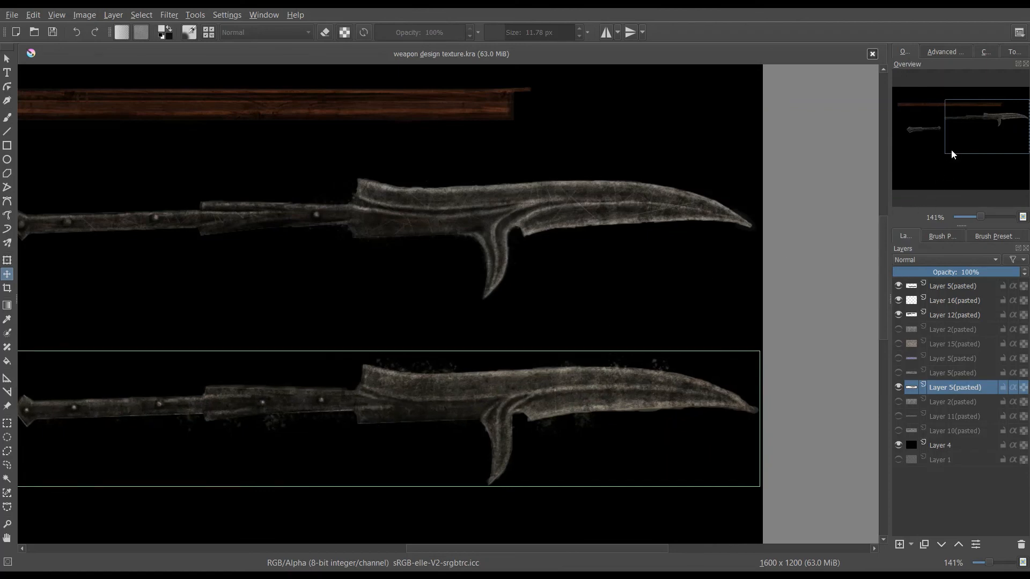
{"action": "mouse_move", "coordinate": [971, 120]}
{"action": "left_mouse_down"}
{"action": "mouse_move", "coordinate": [960, 125]}
{"action": "mouse_move", "coordinate": [983, 128]}
{"action": "left_mouse_up"}
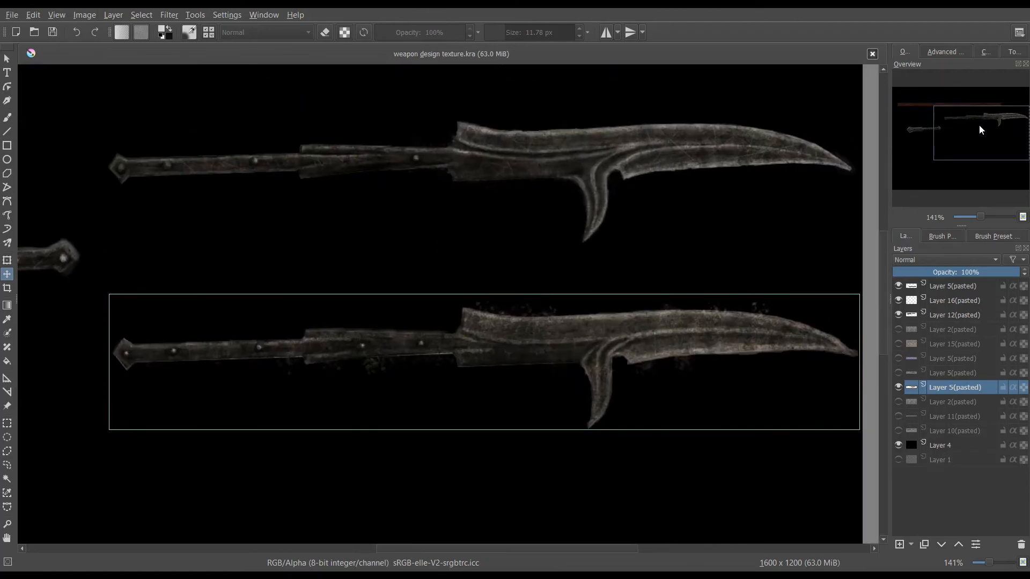
{"action": "key", "text": "ctrl+s"}
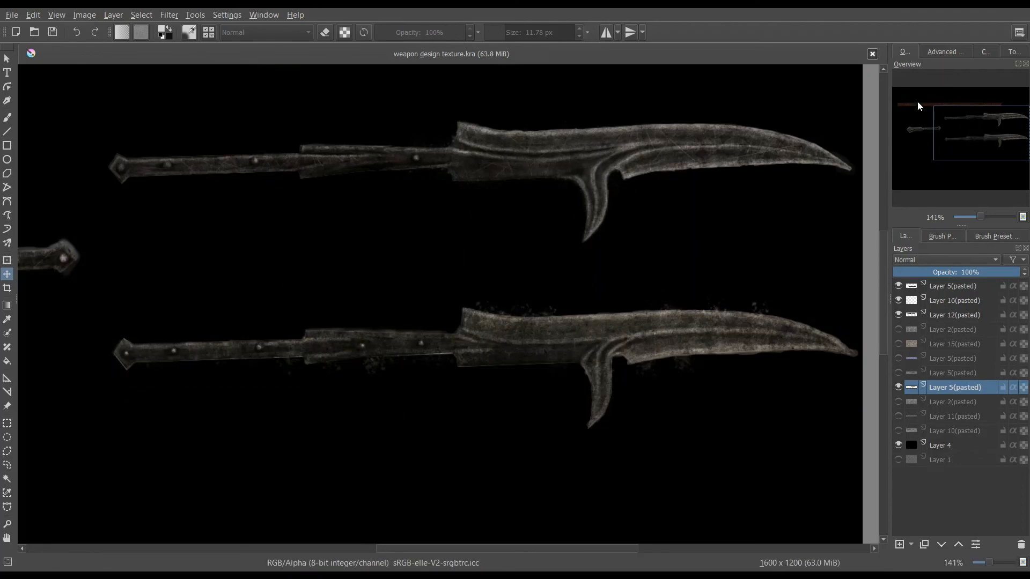
{"action": "left_click_drag", "start_coordinate": [979, 132], "coordinate": [957, 119]}
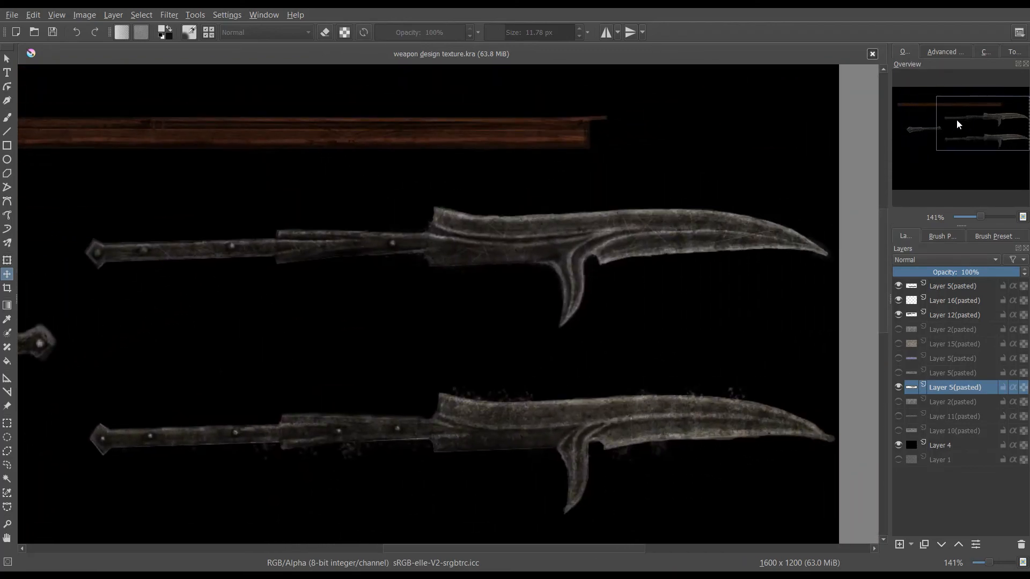